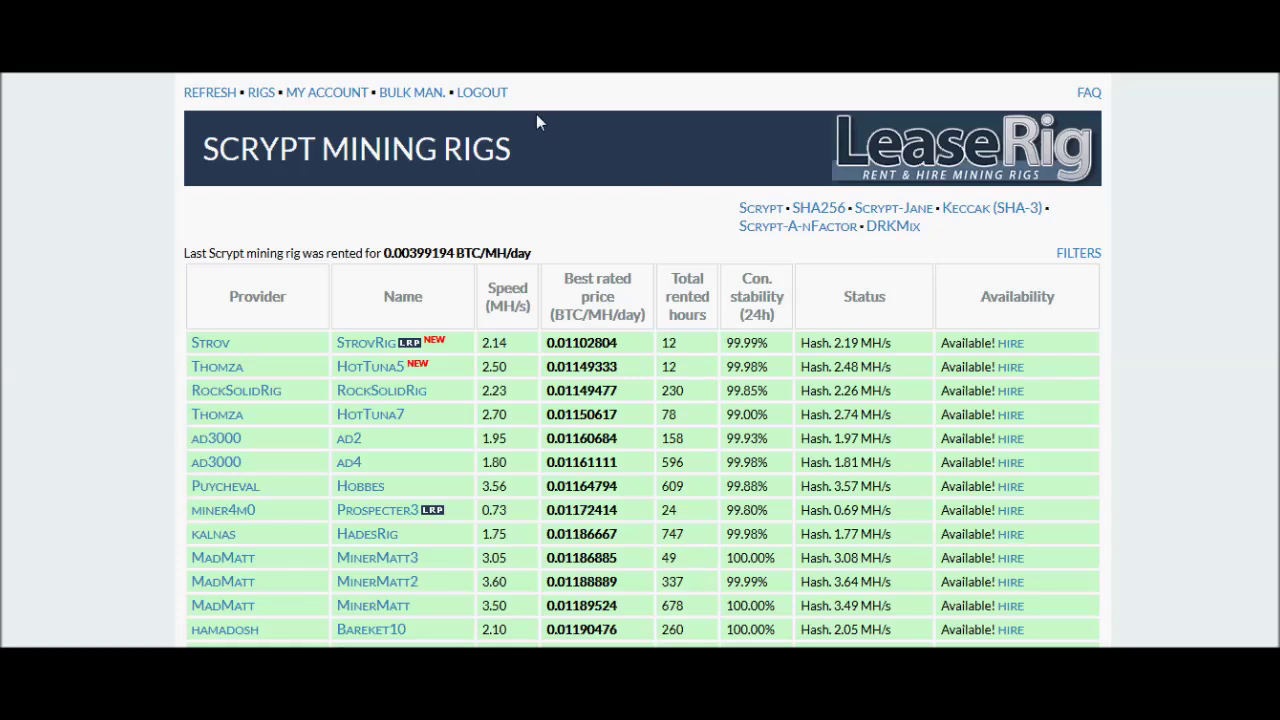
Step: Check the wallet's pending 0.05 BTC deposit at 0 of 2 confirmations, then view the preconfigured pools
{"action": "left_click", "coordinate": [330, 94]}
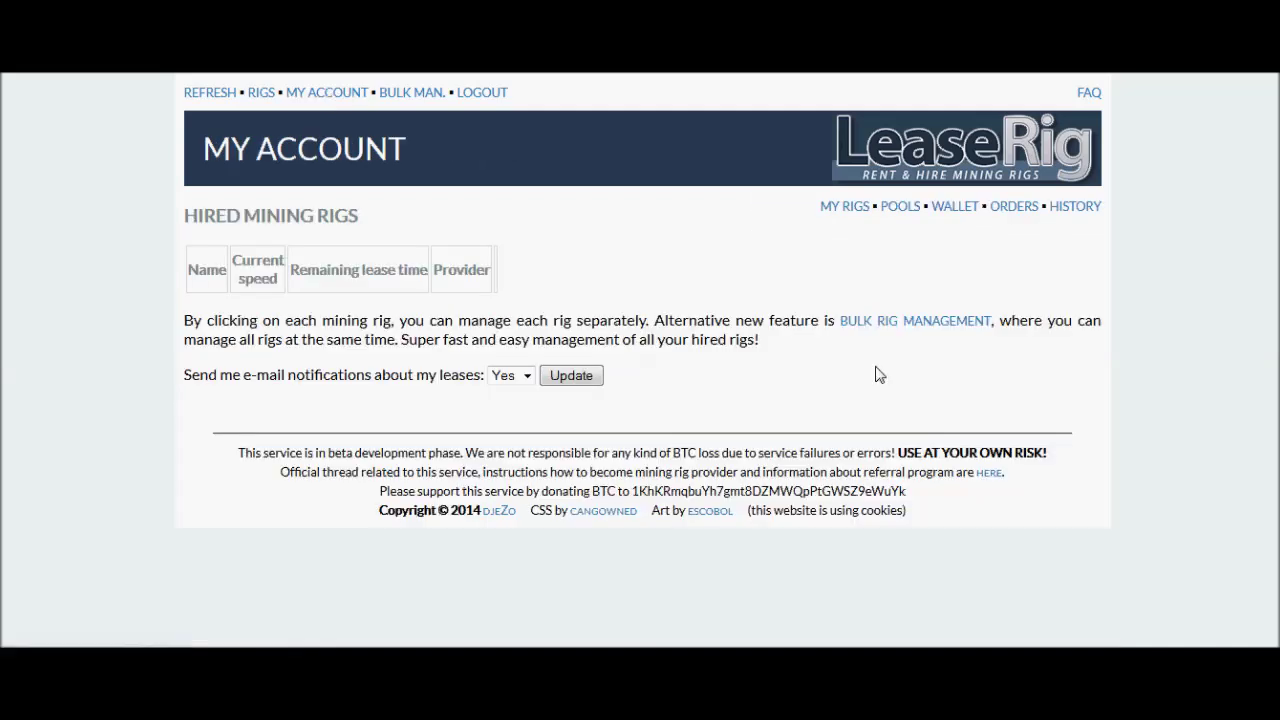
{"action": "left_click", "coordinate": [958, 210]}
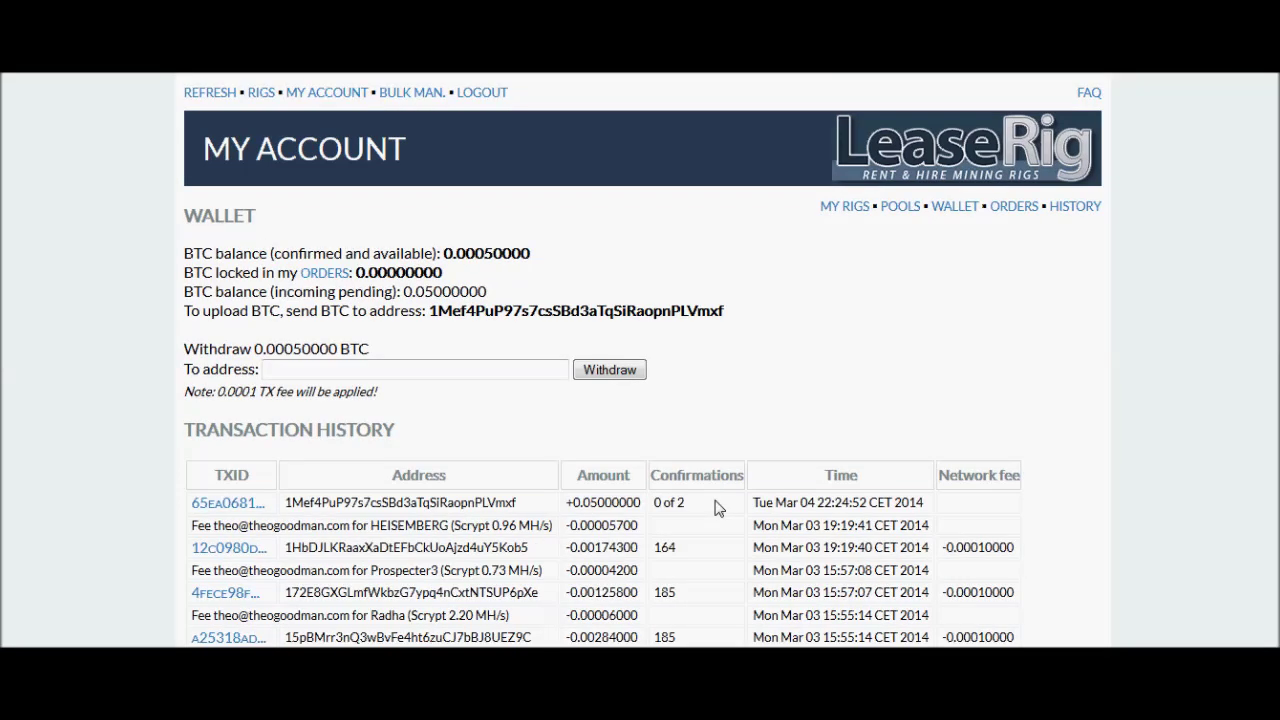
{"action": "left_click_drag", "start_coordinate": [717, 508], "coordinate": [652, 512]}
{"action": "left_click", "coordinate": [653, 508]}
{"action": "left_click", "coordinate": [897, 214]}
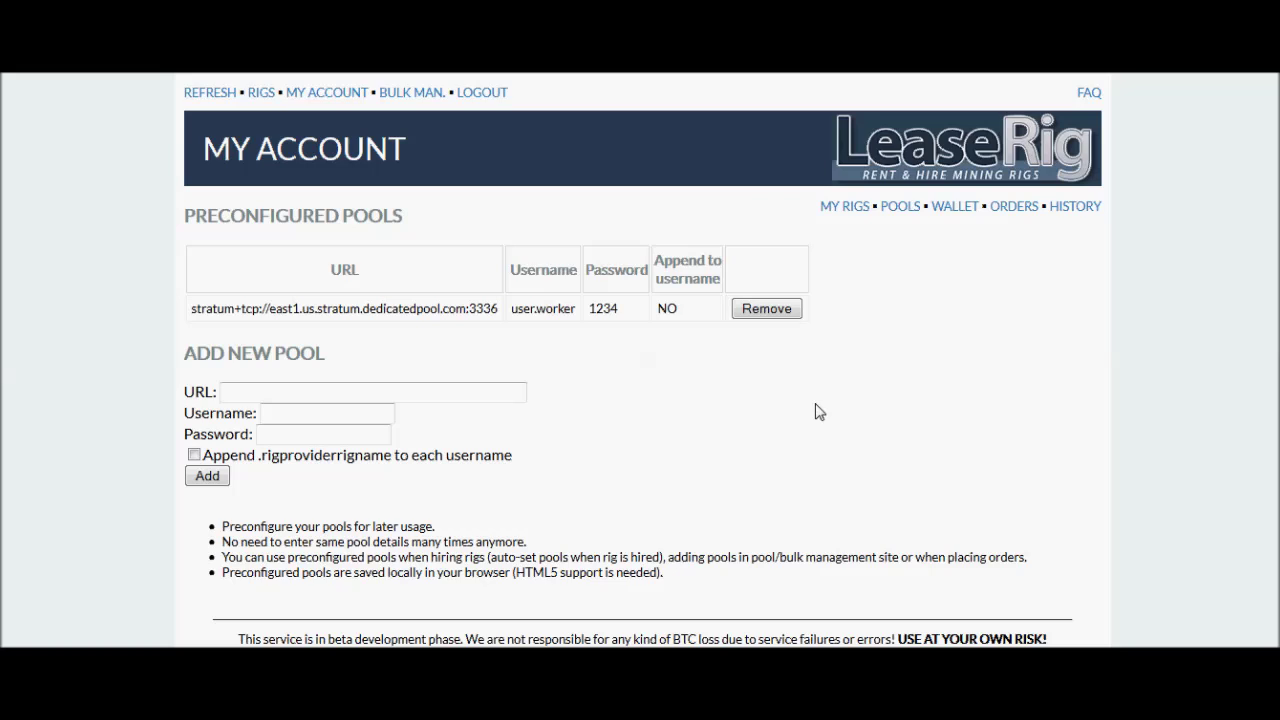
Step: Remove the stratum+tcp://east1.us.stratum.dedicatedpool.com:3336 pool from the preconfigured pools list
{"action": "double_click", "coordinate": [423, 309]}
{"action": "double_click", "coordinate": [556, 309]}
{"action": "left_click", "coordinate": [655, 322]}
{"action": "double_click", "coordinate": [339, 309]}
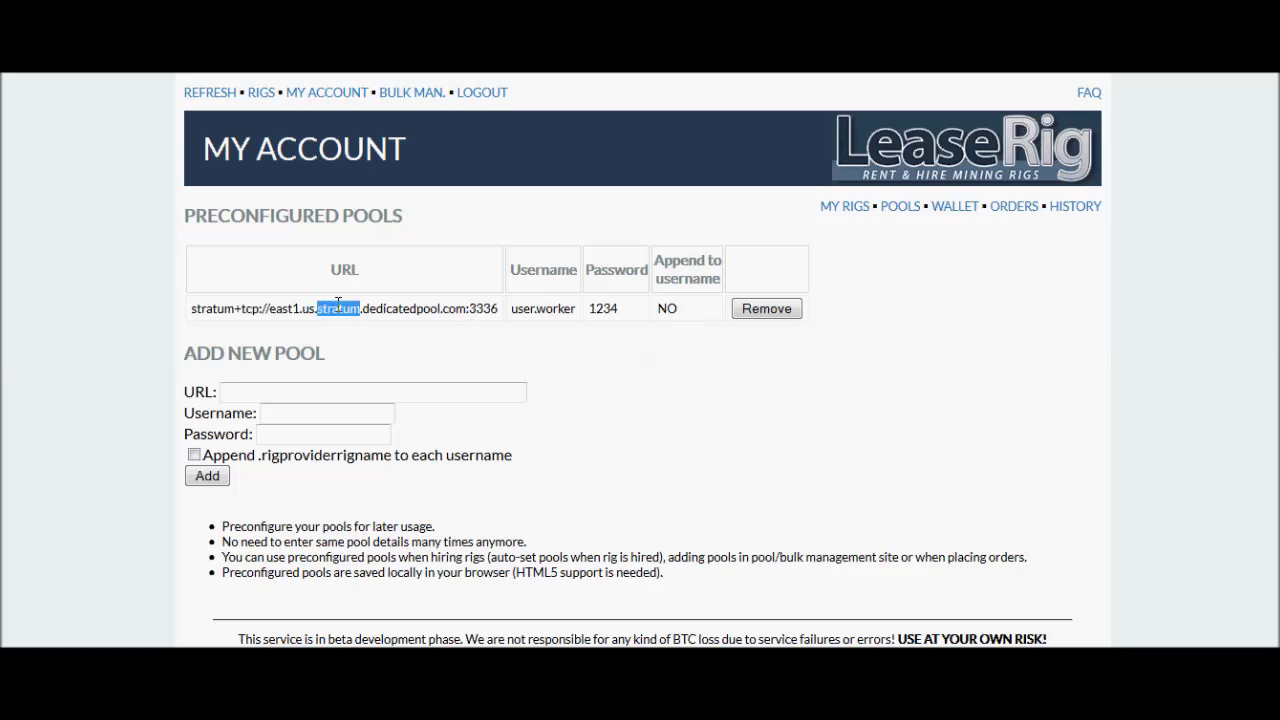
{"action": "left_click", "coordinate": [781, 312]}
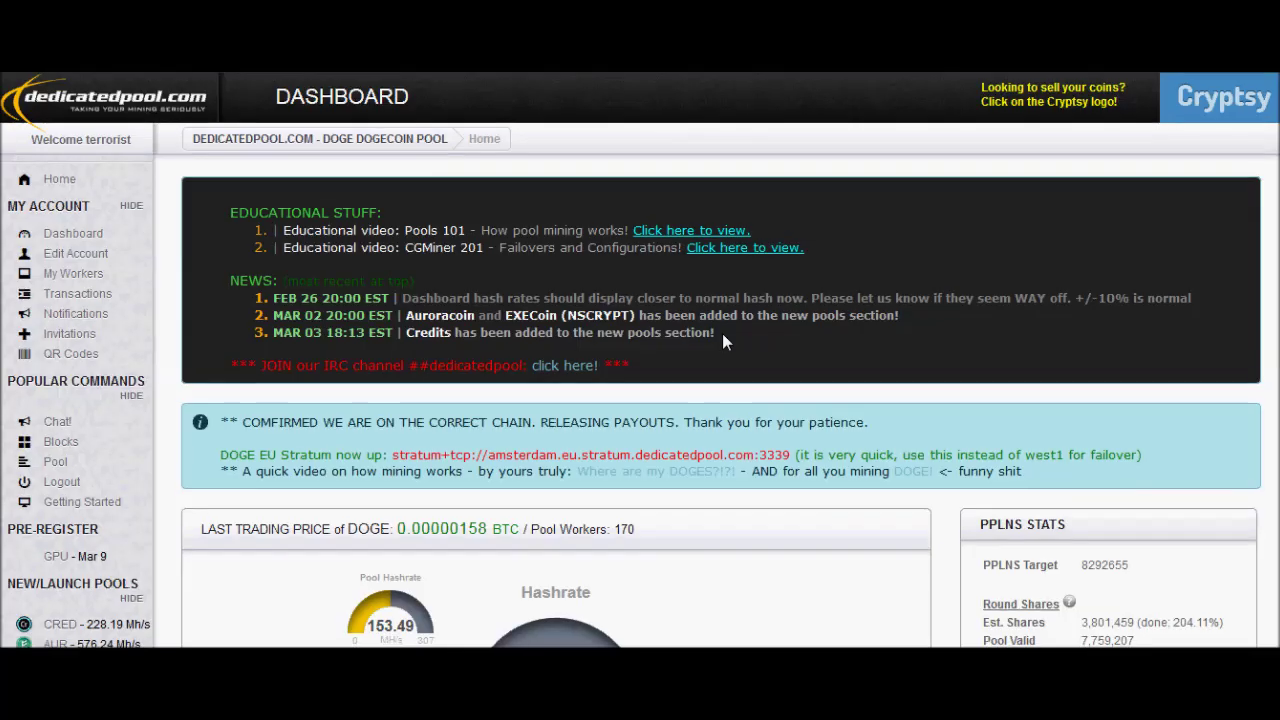
Step: Open the Getting Started guide on dedicatedpool.com
{"action": "scroll", "coordinate": [722, 333], "scroll_direction": "down", "scroll_amount": 2}
{"action": "left_click_drag", "start_coordinate": [349, 315], "coordinate": [390, 315]}
{"action": "left_click", "coordinate": [381, 313]}
{"action": "scroll", "coordinate": [193, 431], "scroll_direction": "down", "scroll_amount": 2}
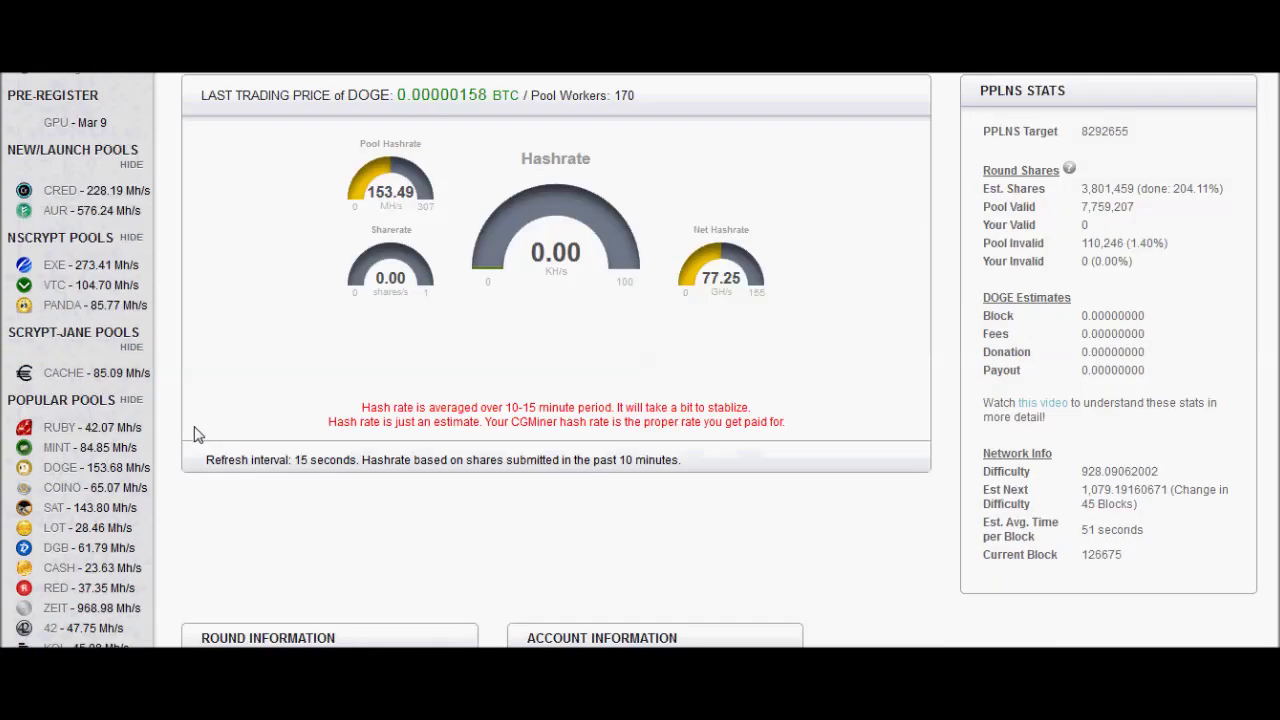
{"action": "scroll", "coordinate": [196, 434], "scroll_direction": "up", "scroll_amount": 4}
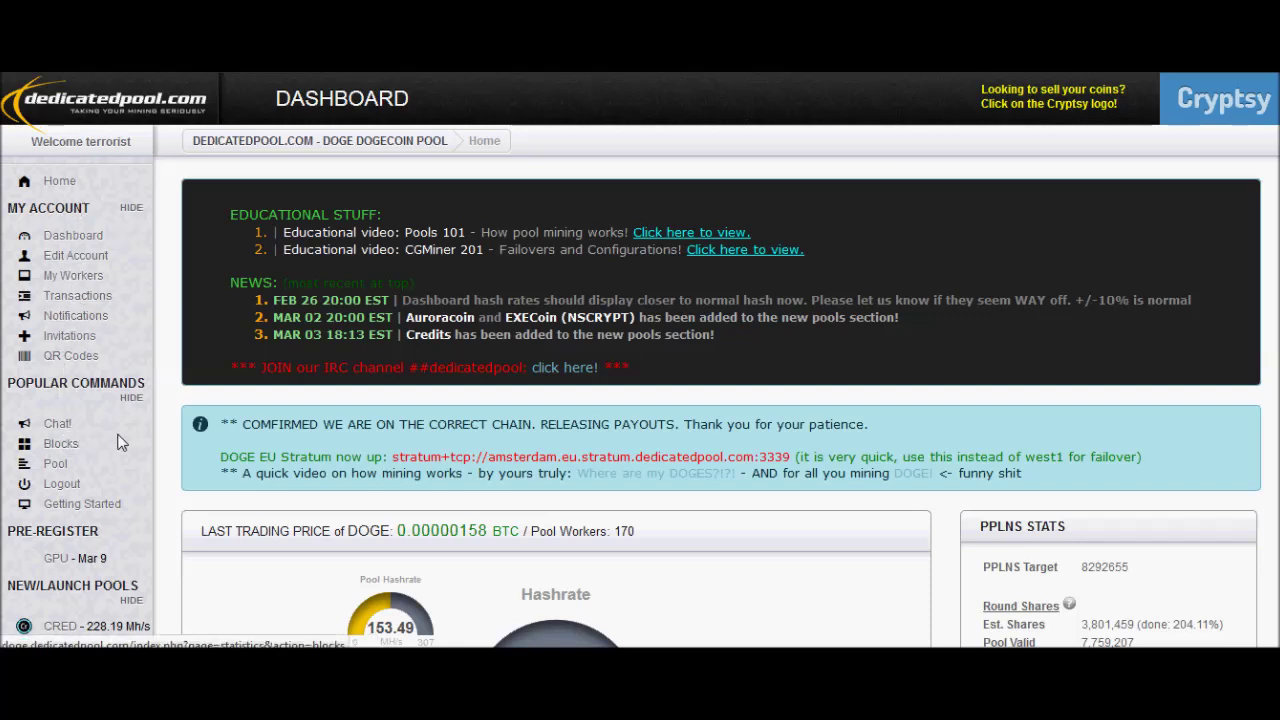
{"action": "triple_click", "coordinate": [123, 503]}
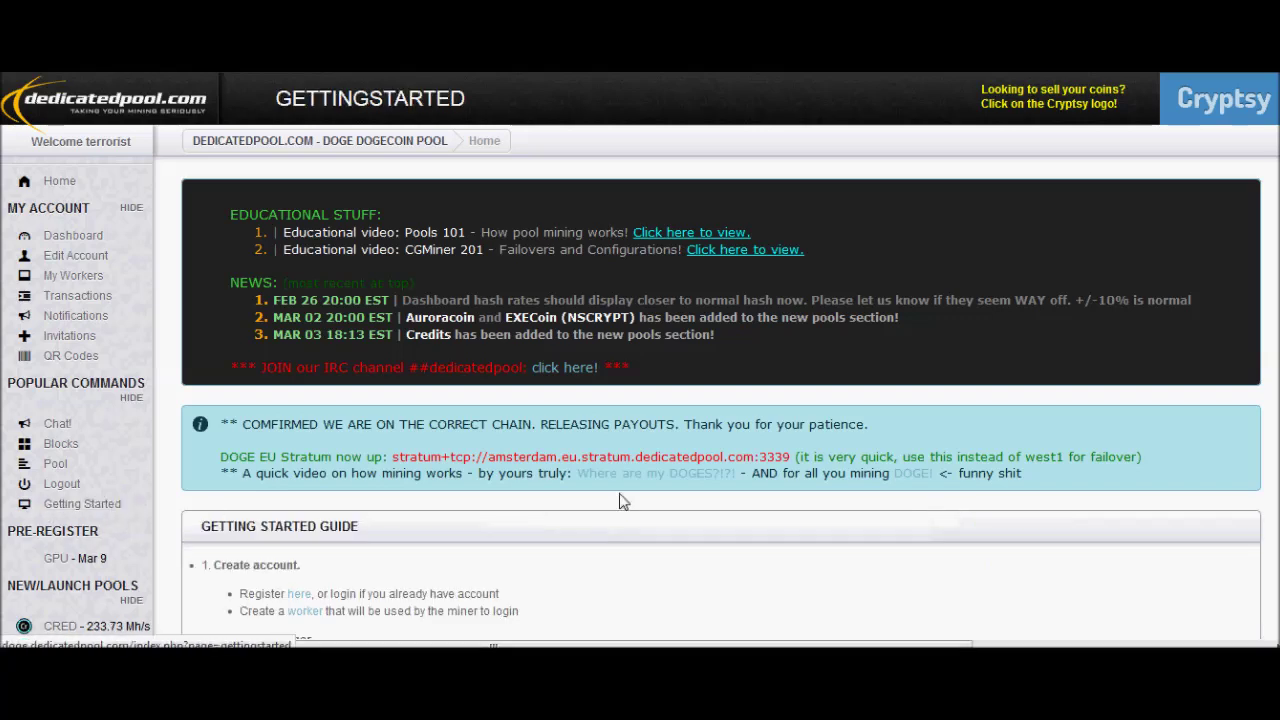
Step: Select and copy the East-US stratum address stratum+tcp://east1.us.stratum.dedicatedpool.com from the miner settings
{"action": "scroll", "coordinate": [833, 464], "scroll_direction": "down", "scroll_amount": 2}
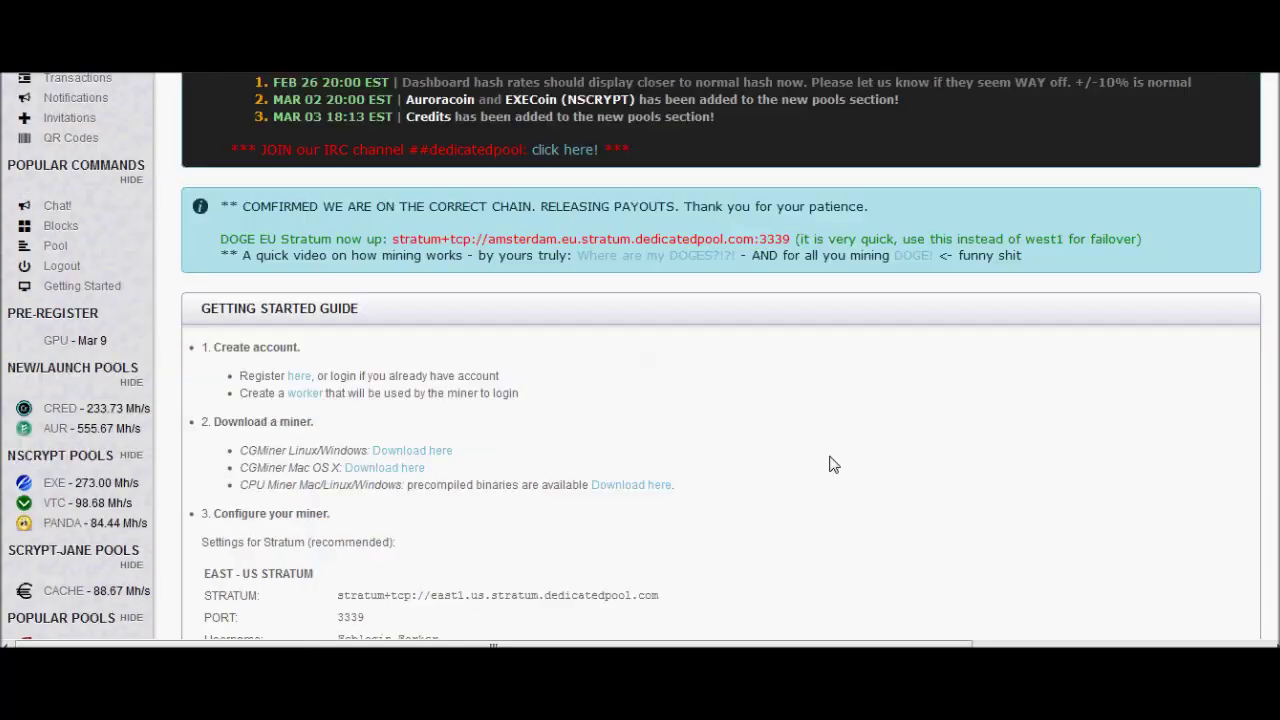
{"action": "scroll", "coordinate": [833, 464], "scroll_direction": "down", "scroll_amount": 2}
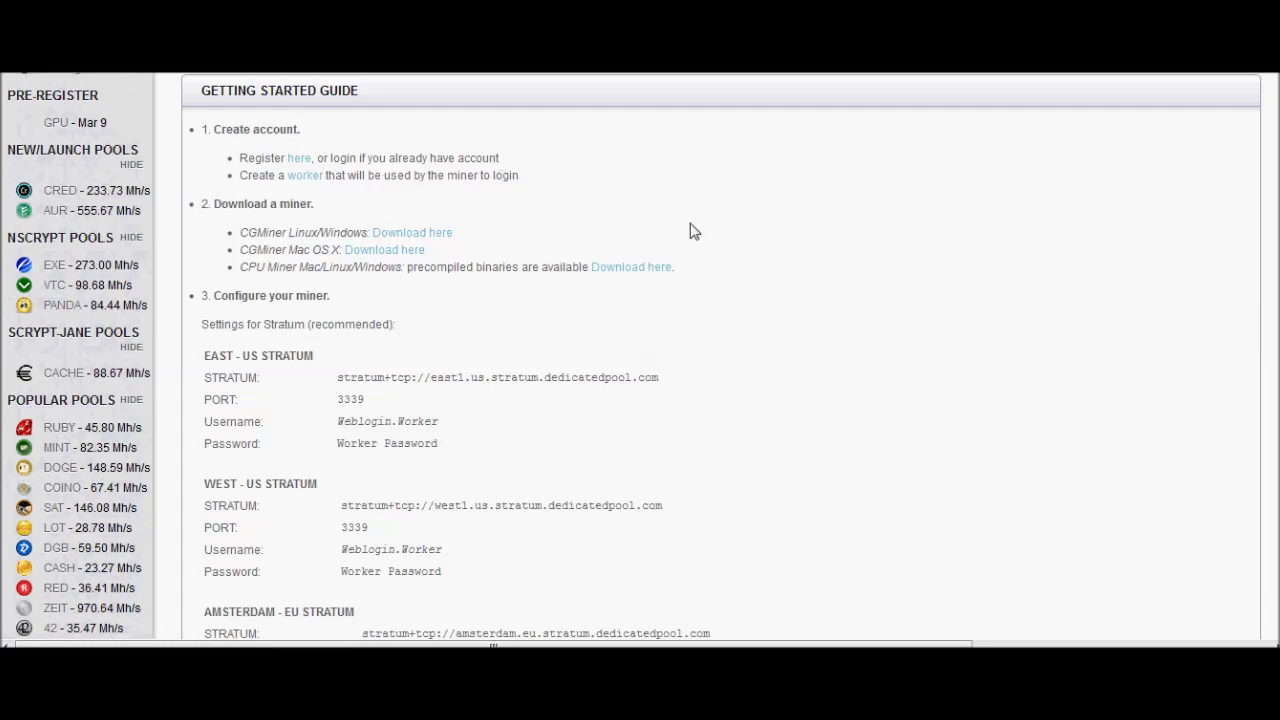
{"action": "left_click_drag", "start_coordinate": [334, 297], "coordinate": [224, 292]}
{"action": "left_click", "coordinate": [208, 294]}
{"action": "scroll", "coordinate": [430, 318], "scroll_direction": "down", "scroll_amount": 3}
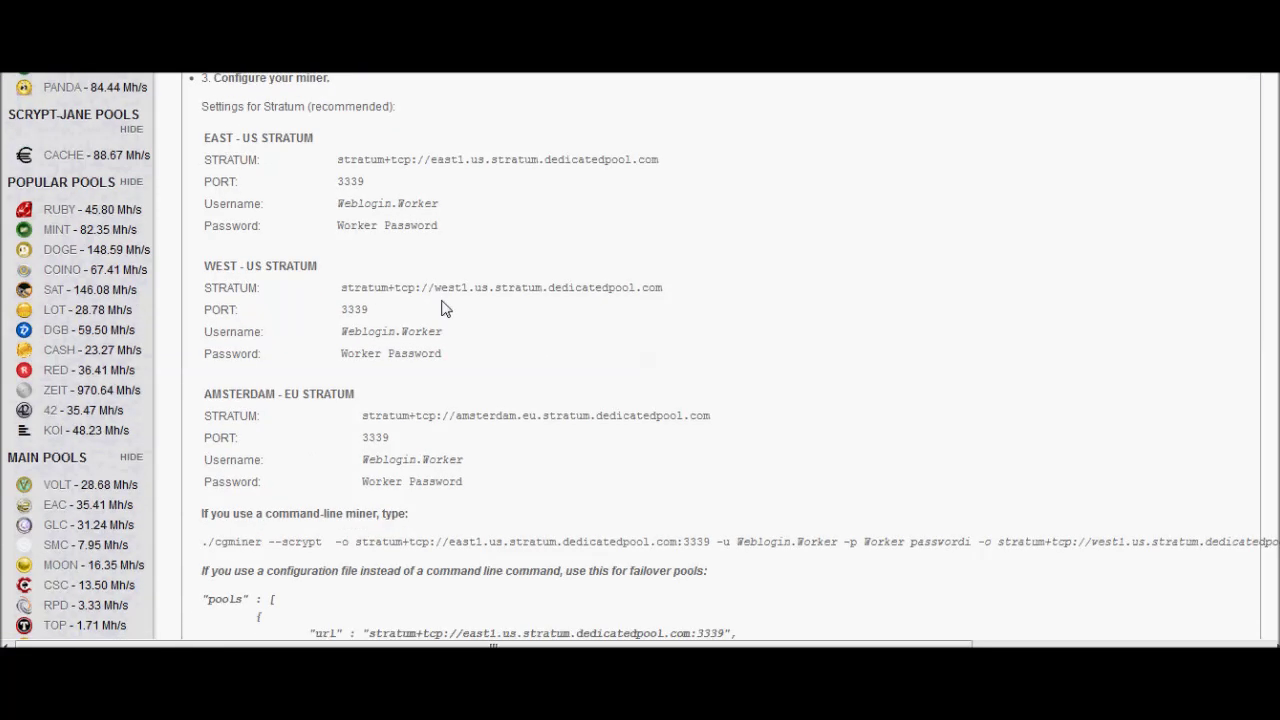
{"action": "scroll", "coordinate": [723, 197], "scroll_direction": "up", "scroll_amount": 1}
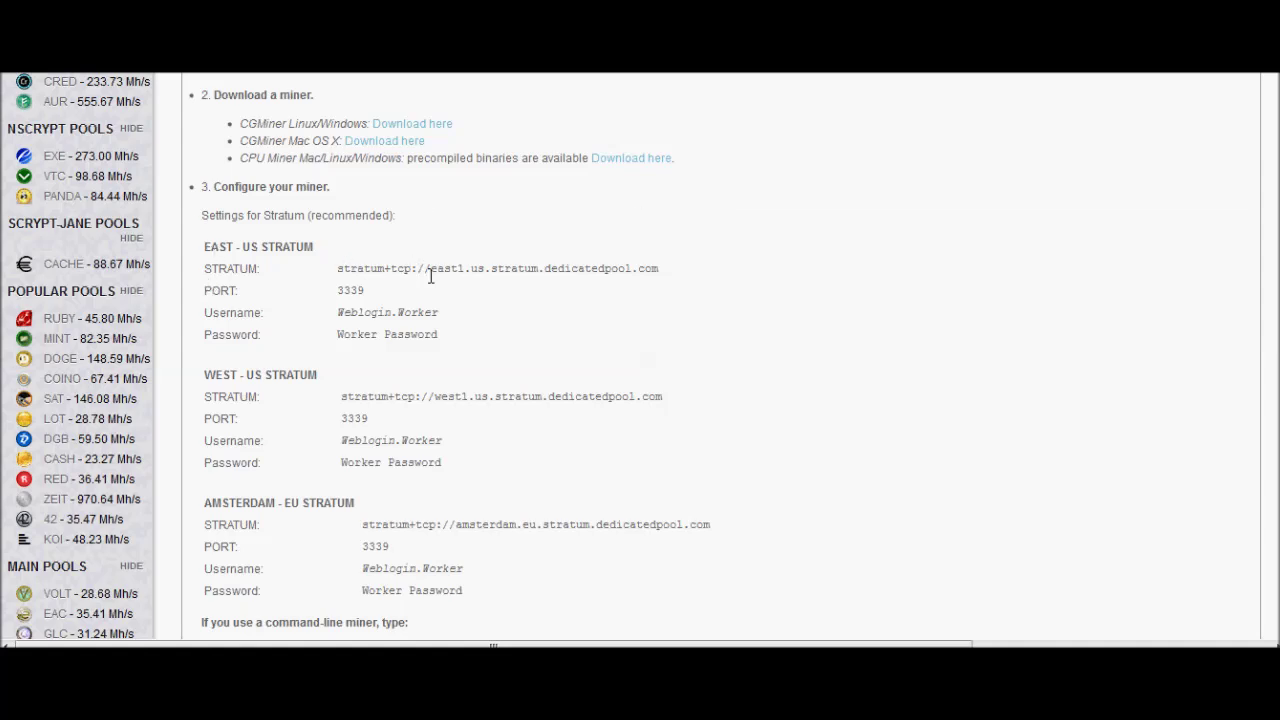
{"action": "triple_click", "coordinate": [431, 276]}
{"action": "key", "text": "ctrl+c"}
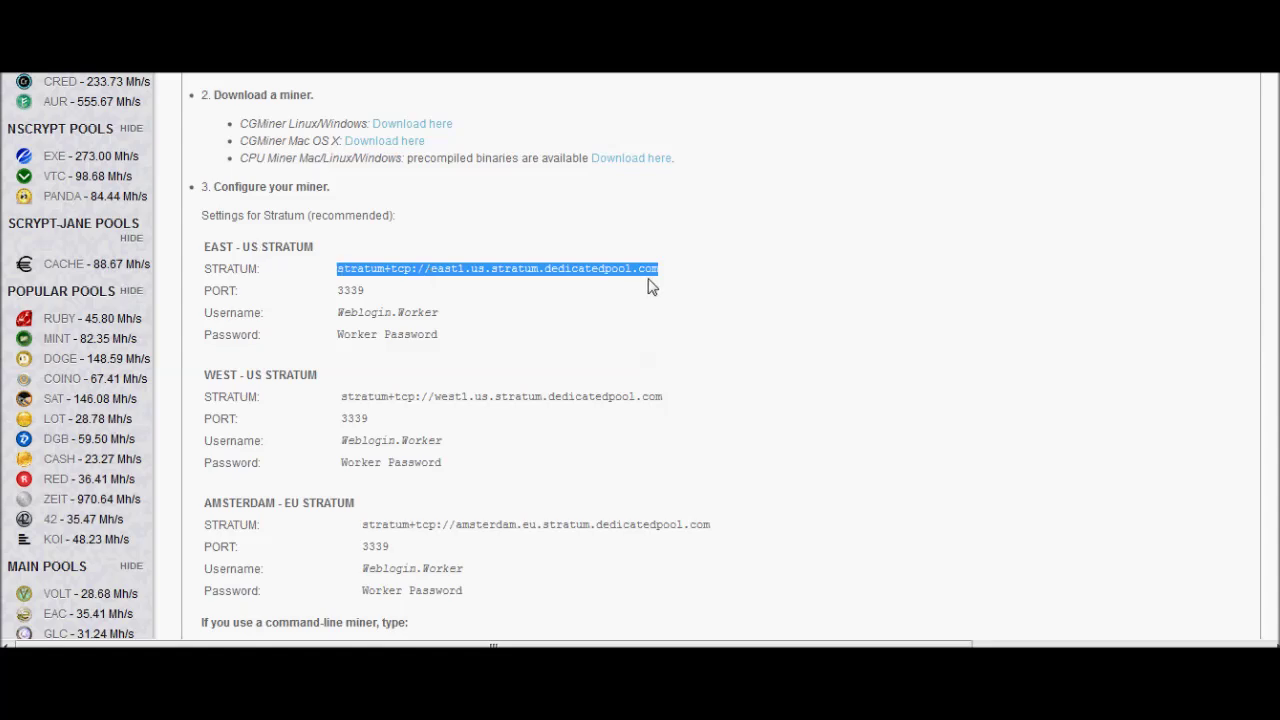
Step: Paste the copied East-US stratum address into LeaseRig's new pool URL field
{"action": "key", "text": "ctrl+Tab"}
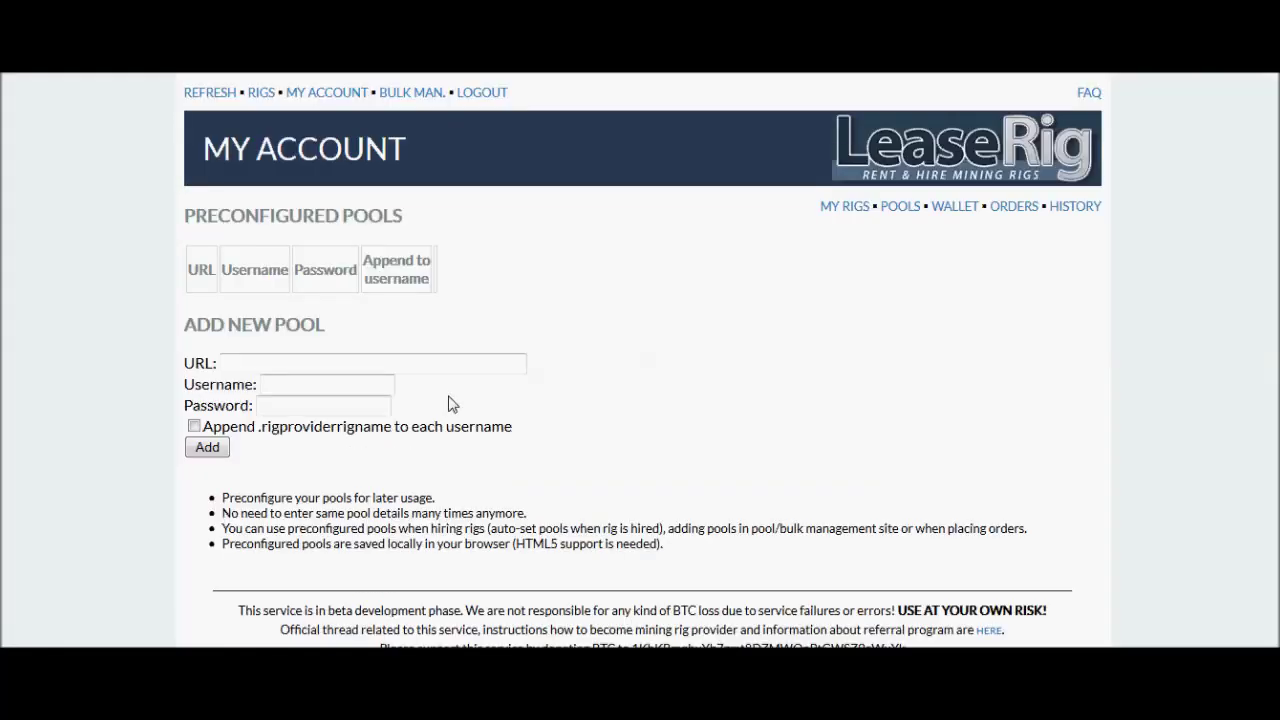
{"action": "left_click", "coordinate": [455, 372]}
{"action": "key", "text": "ctrl+v"}
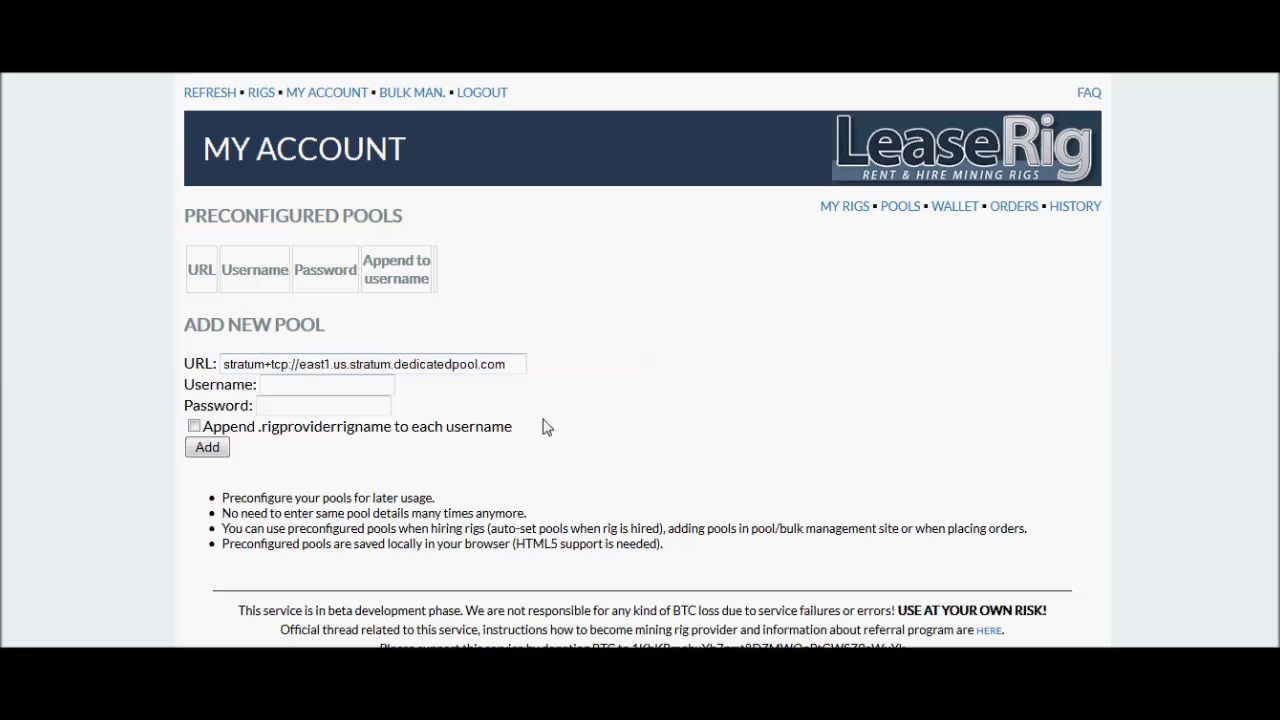
{"action": "type", "text": ":"}
Step: Look up port 3339 in the guide and append it, completing the URL as ...dedicatedpool.com:3339
{"action": "key", "text": "ctrl+Tab"}
{"action": "left_click_drag", "start_coordinate": [315, 290], "coordinate": [192, 290]}
{"action": "left_click", "coordinate": [190, 291]}
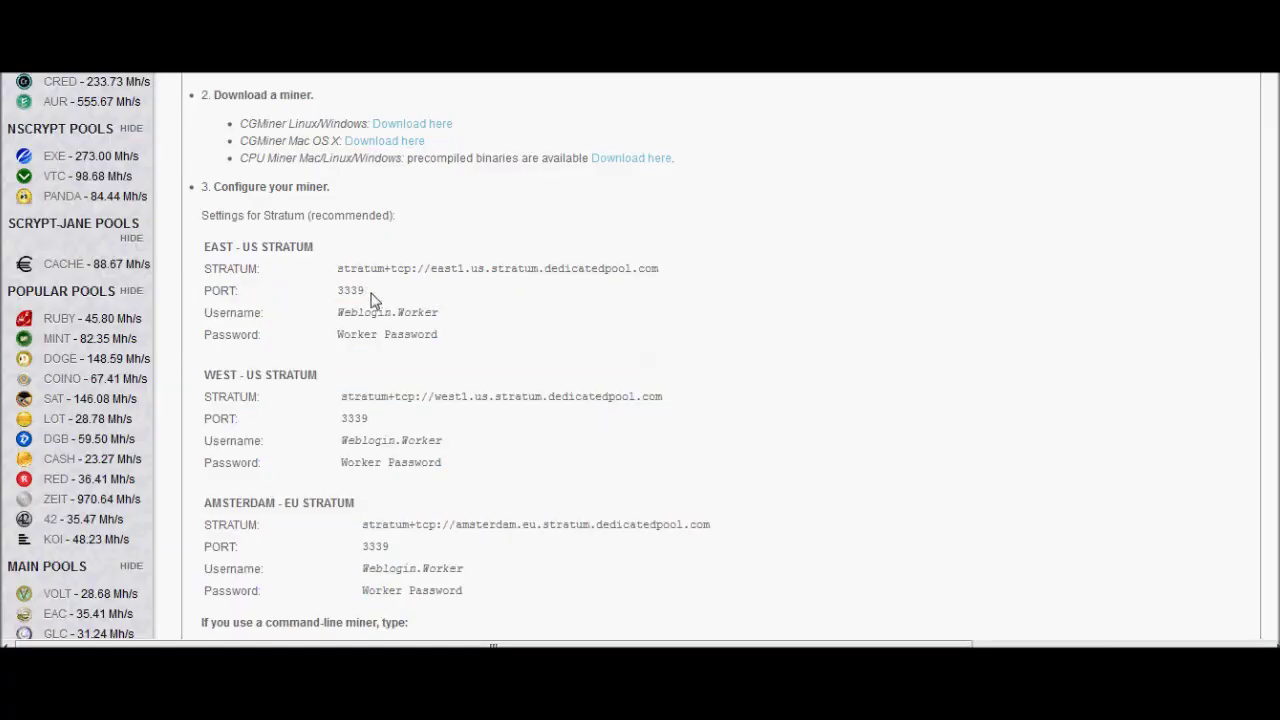
{"action": "key", "text": "ctrl+Tab"}
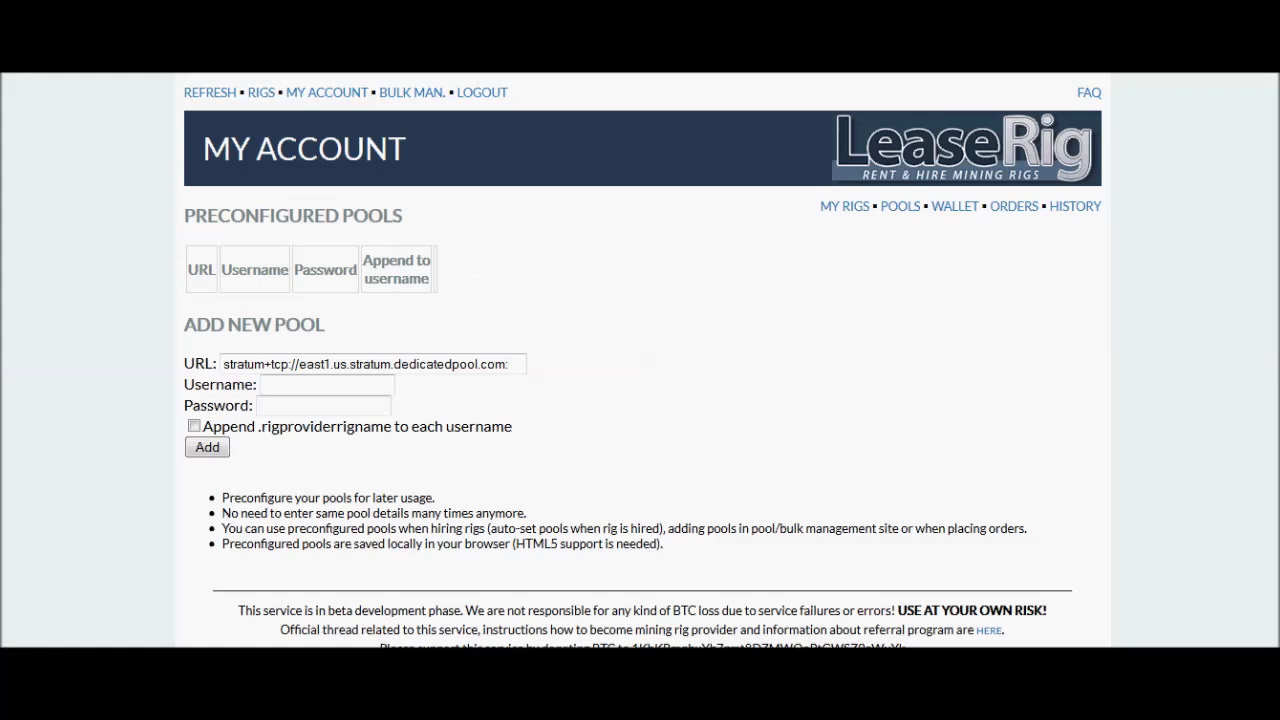
{"action": "type", "text": "333"}
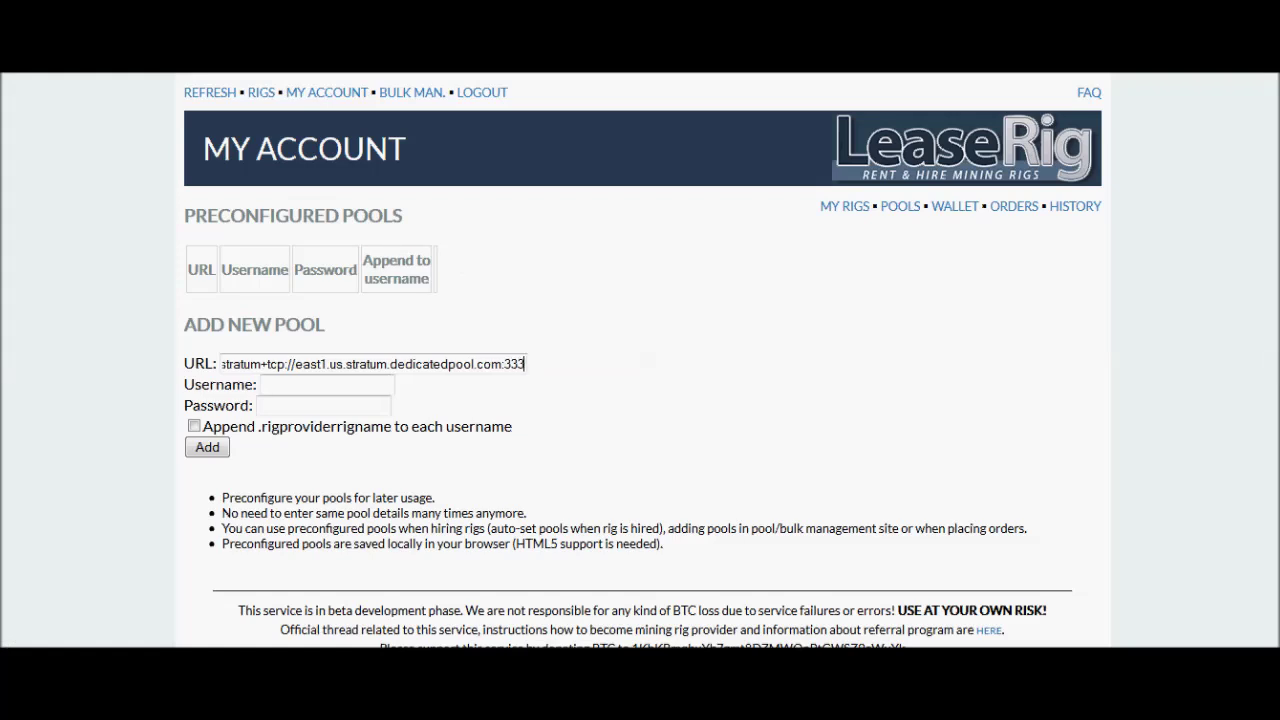
{"action": "type", "text": "9"}
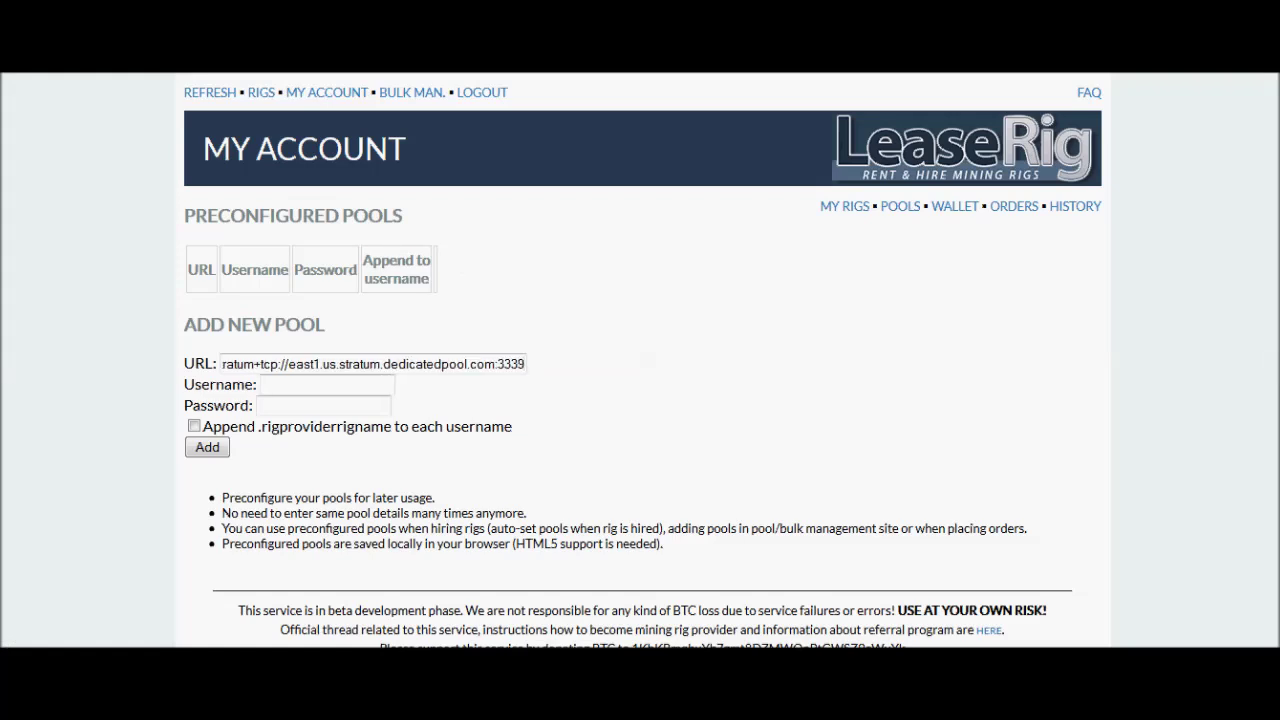
{"action": "left_click", "coordinate": [352, 388]}
{"action": "left_click", "coordinate": [337, 407]}
{"action": "key", "text": "ctrl+Tab"}
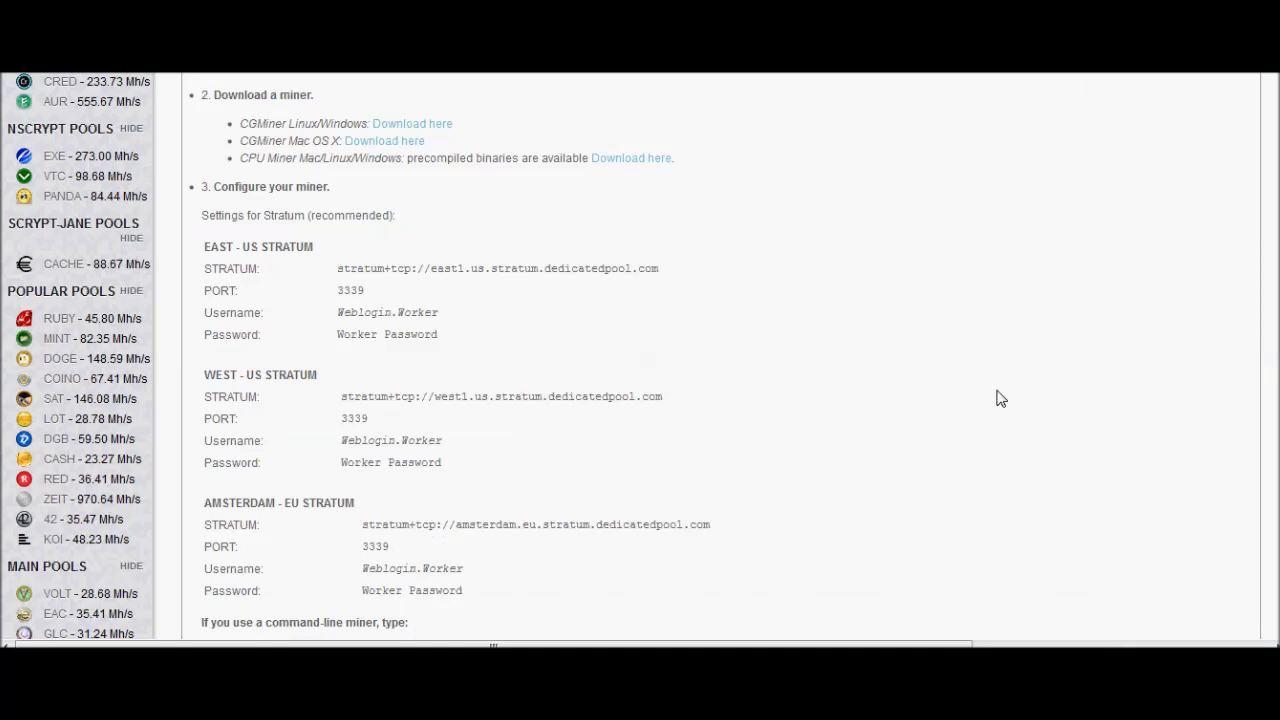
Step: Open the dedicatedpool.com workers list, which shows no workers yet
{"action": "scroll", "coordinate": [994, 397], "scroll_direction": "up", "scroll_amount": 3}
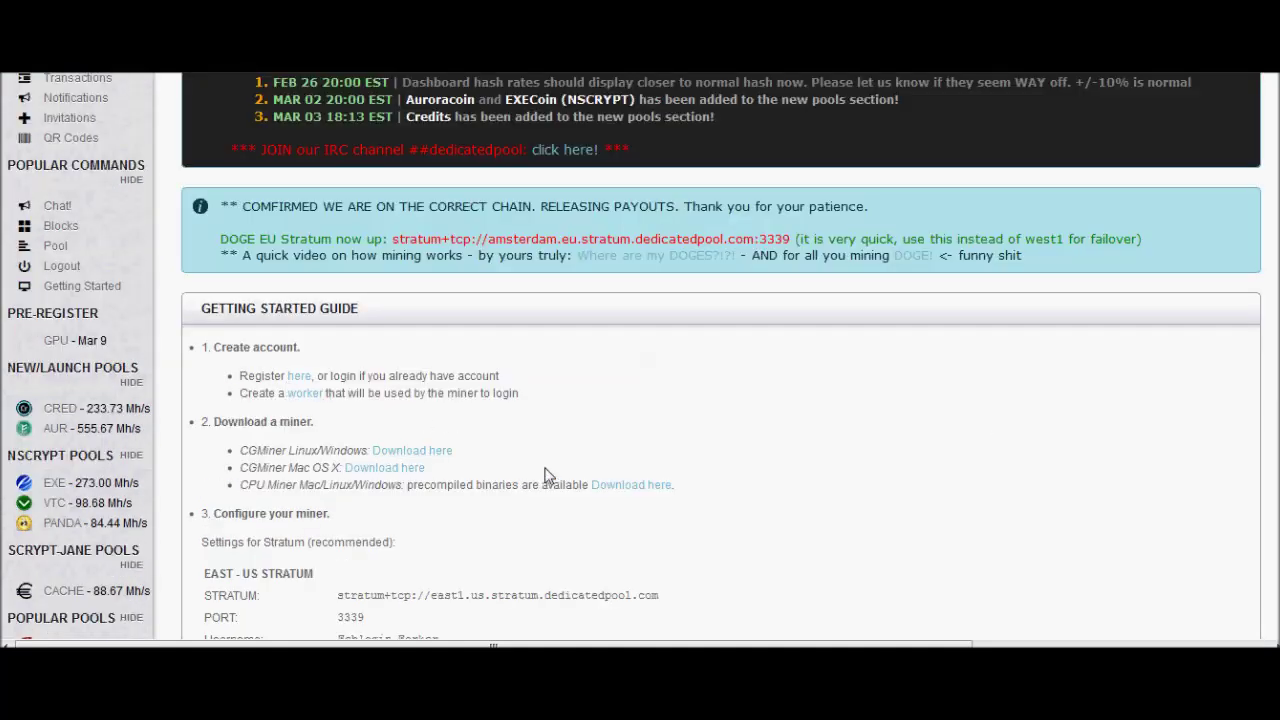
{"action": "scroll", "coordinate": [550, 477], "scroll_direction": "down", "scroll_amount": 1}
{"action": "left_click_drag", "start_coordinate": [240, 288], "coordinate": [572, 303]}
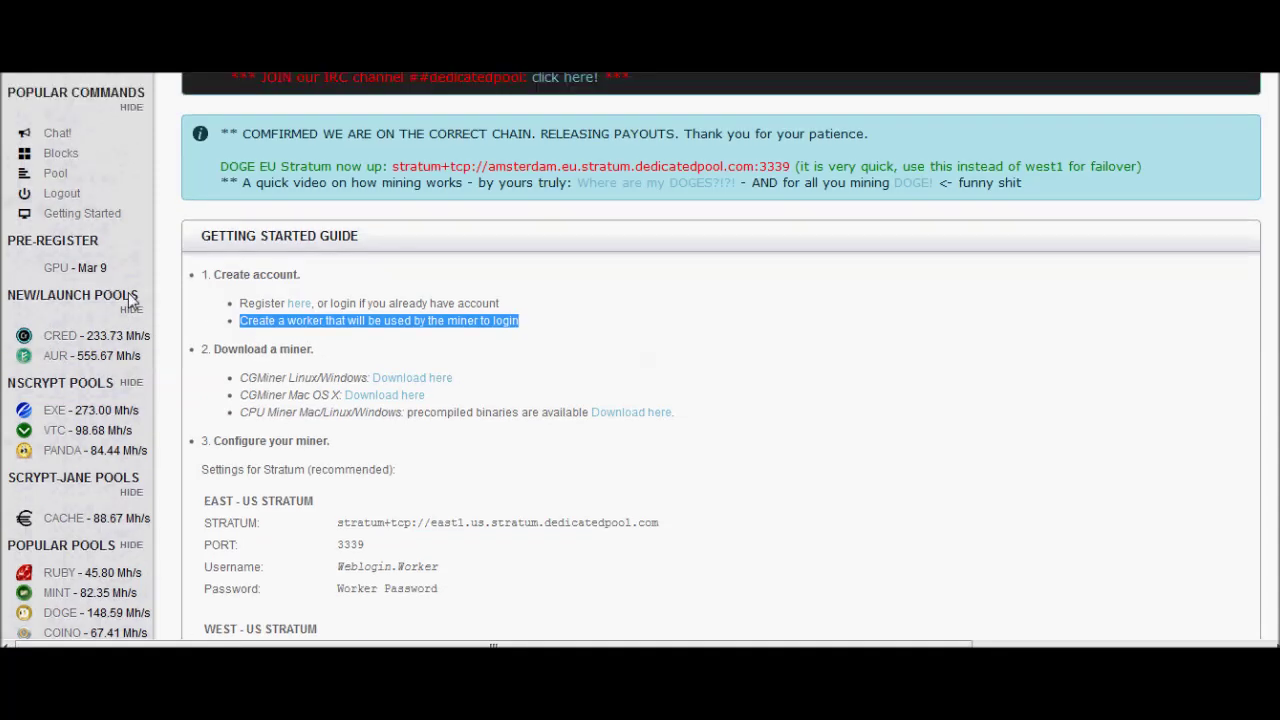
{"action": "scroll", "coordinate": [128, 292], "scroll_direction": "up", "scroll_amount": 2}
{"action": "scroll", "coordinate": [132, 268], "scroll_direction": "up", "scroll_amount": 1}
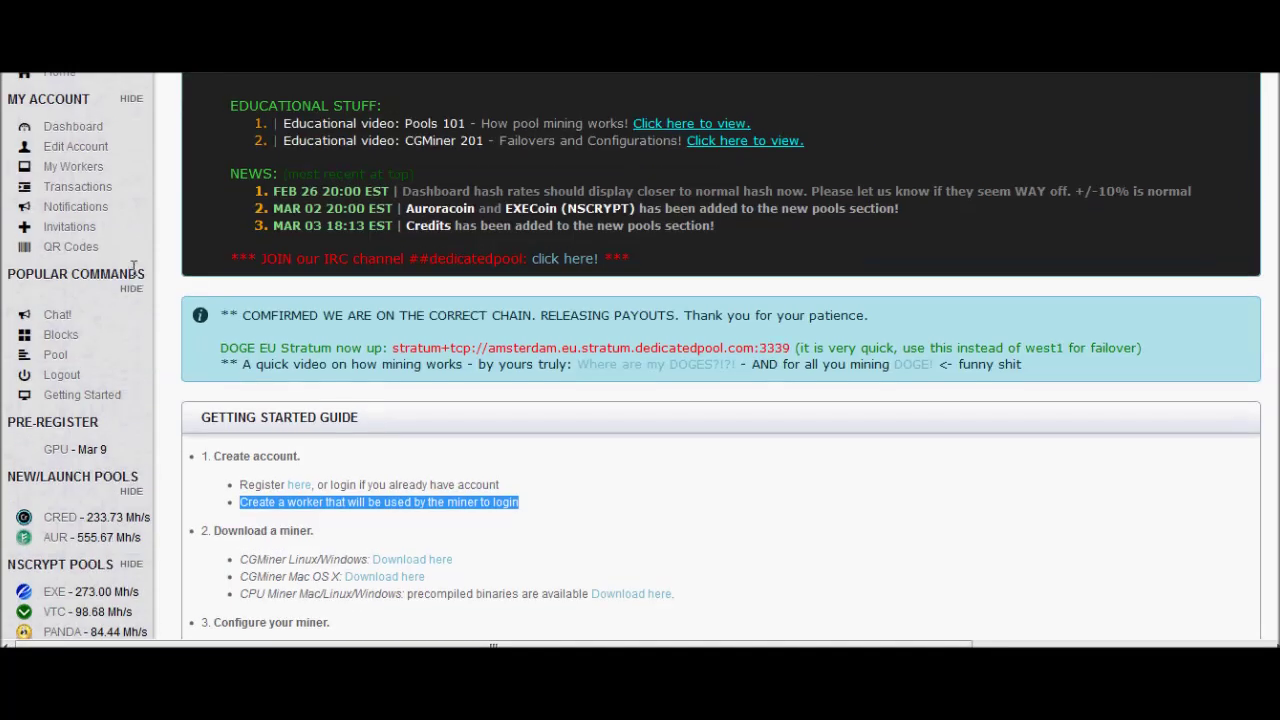
{"action": "left_click", "coordinate": [60, 168]}
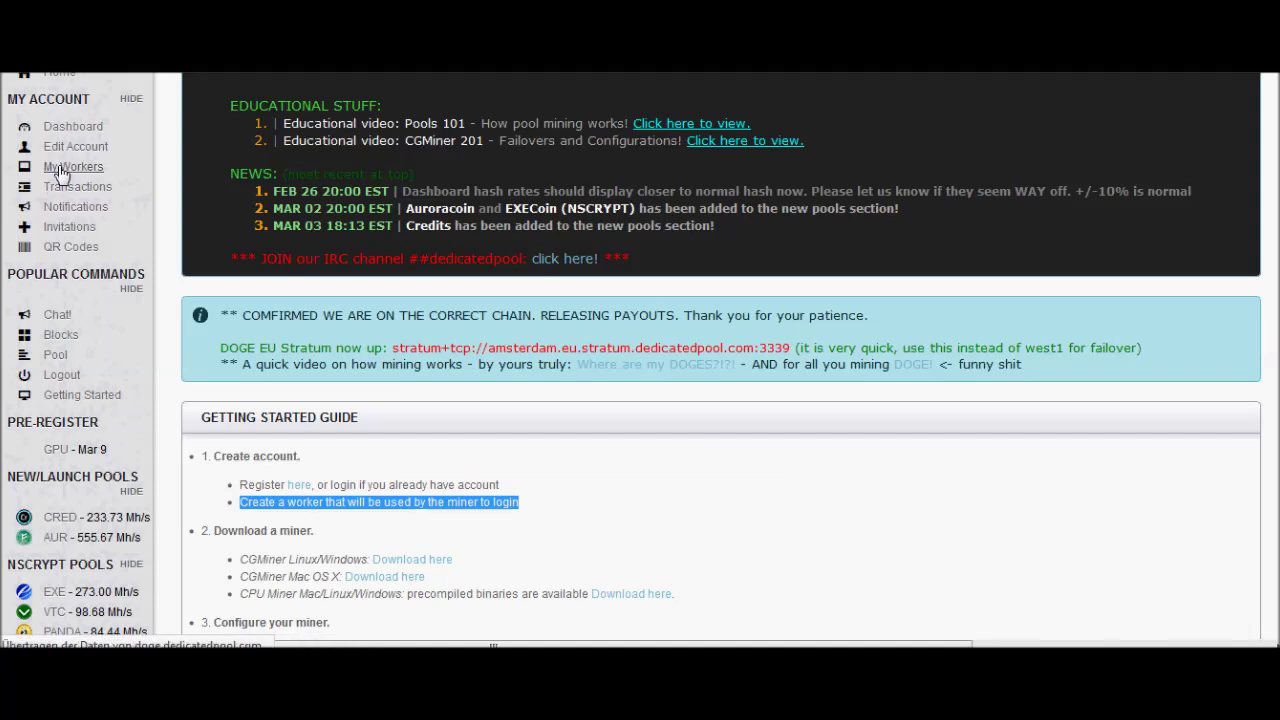
{"action": "scroll", "coordinate": [58, 165], "scroll_direction": "down", "scroll_amount": 2}
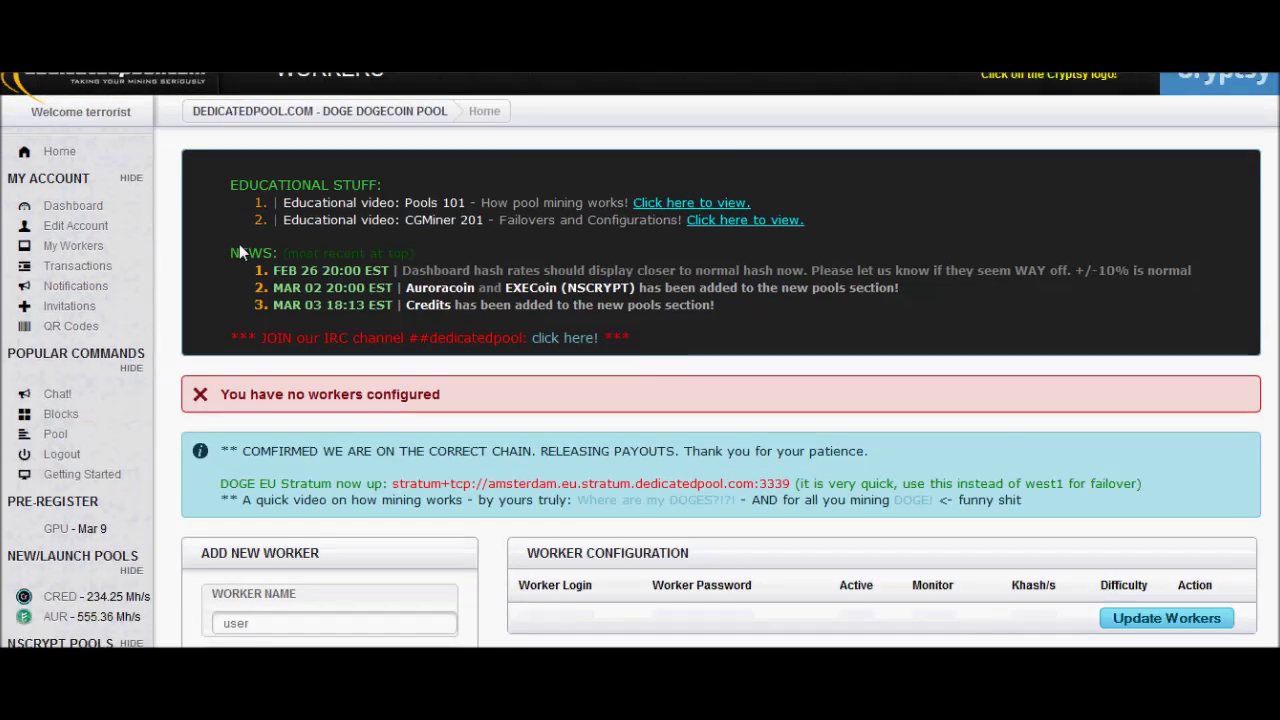
{"action": "left_click_drag", "start_coordinate": [441, 315], "coordinate": [218, 326]}
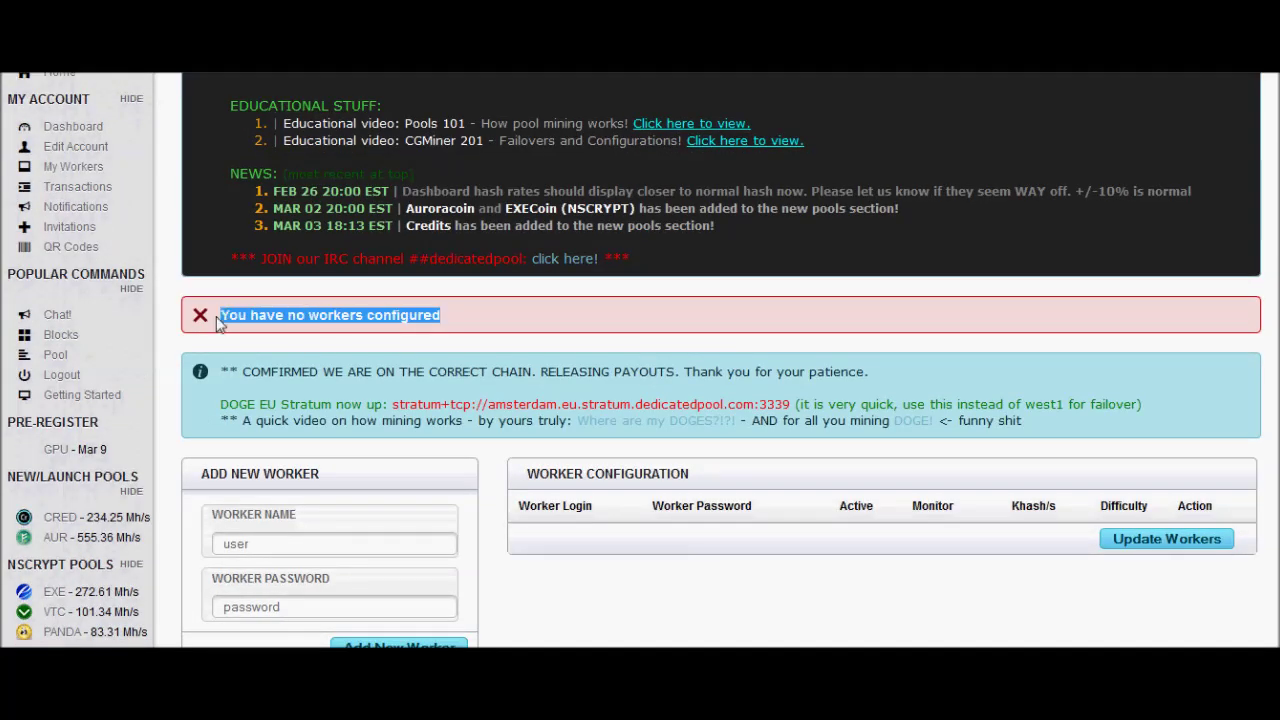
{"action": "left_click", "coordinate": [418, 467]}
{"action": "scroll", "coordinate": [418, 467], "scroll_direction": "down", "scroll_amount": 1}
{"action": "scroll", "coordinate": [418, 474], "scroll_direction": "down", "scroll_amount": 1}
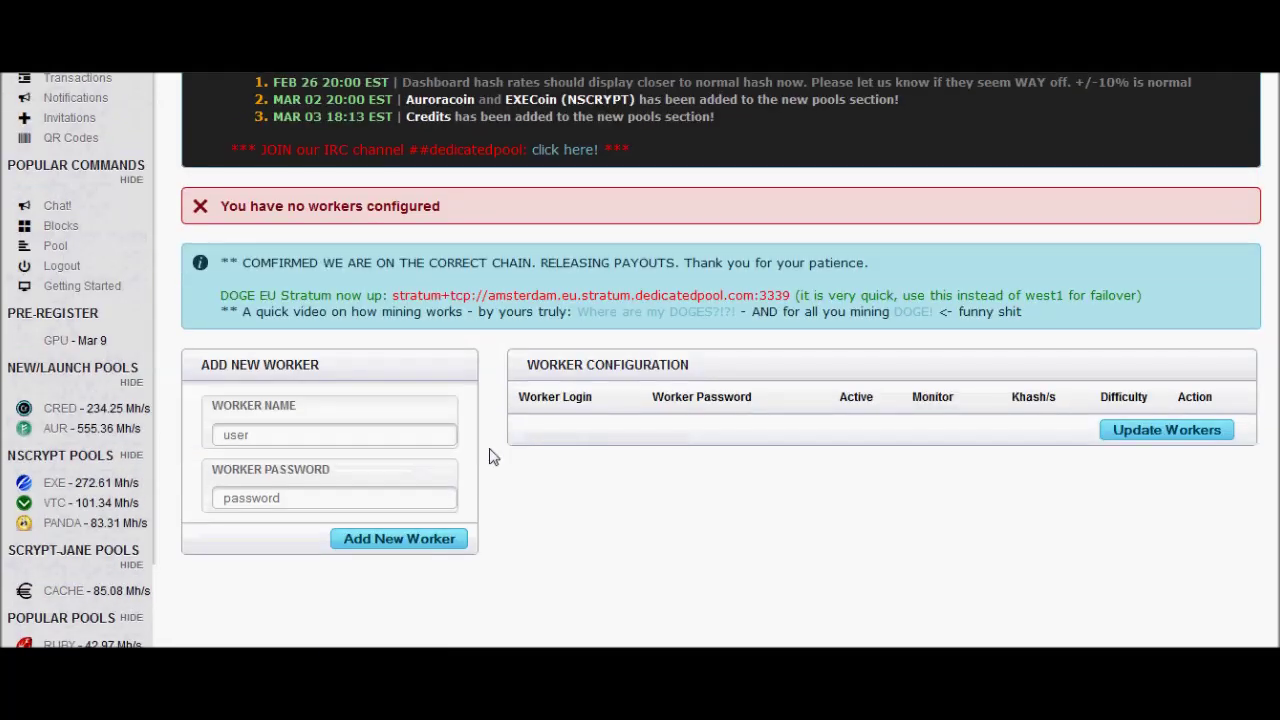
Step: Create a worker named worker1 with a worker password
{"action": "left_click", "coordinate": [308, 437]}
{"action": "key", "text": "BackSpace"}
{"action": "key", "text": "BackSpace"}
{"action": "key", "text": "BackSpace"}
{"action": "key", "text": "BackSpace"}
{"action": "type", "text": "ad"}
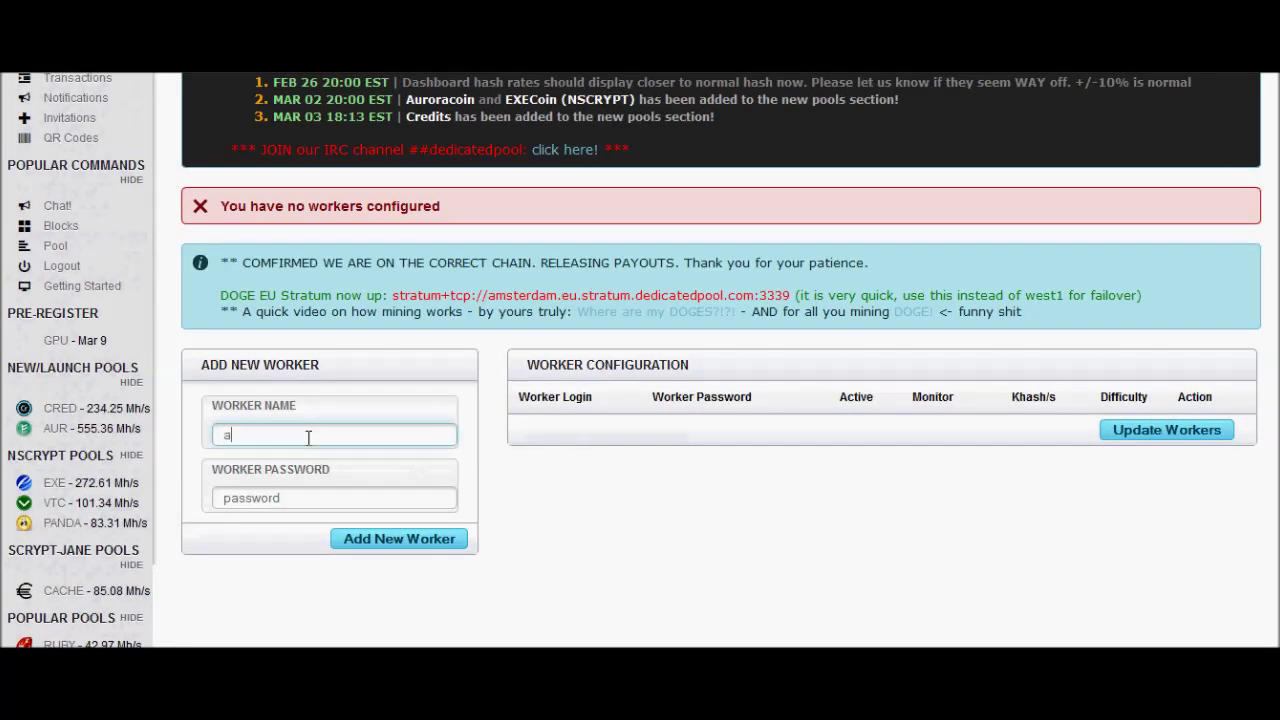
{"action": "key", "text": "BackSpace"}
{"action": "key", "text": "BackSpace"}
{"action": "type", "text": "worker1"}
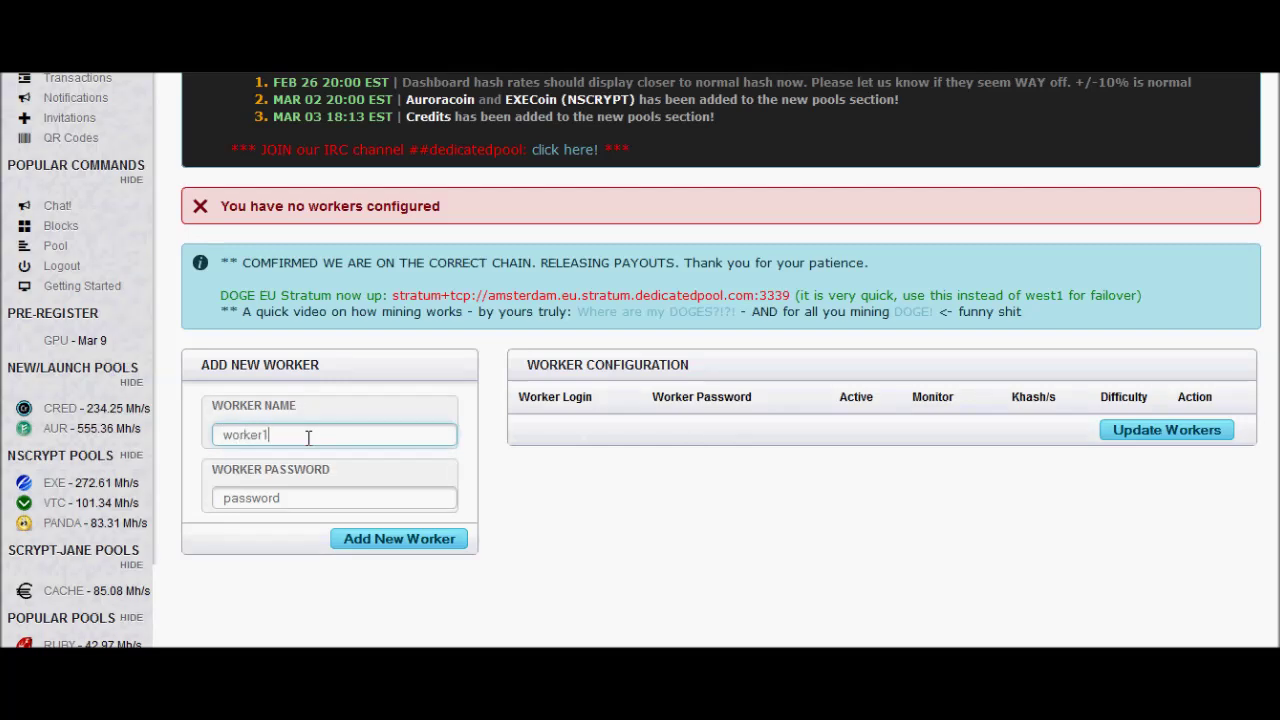
{"action": "left_click", "coordinate": [303, 497]}
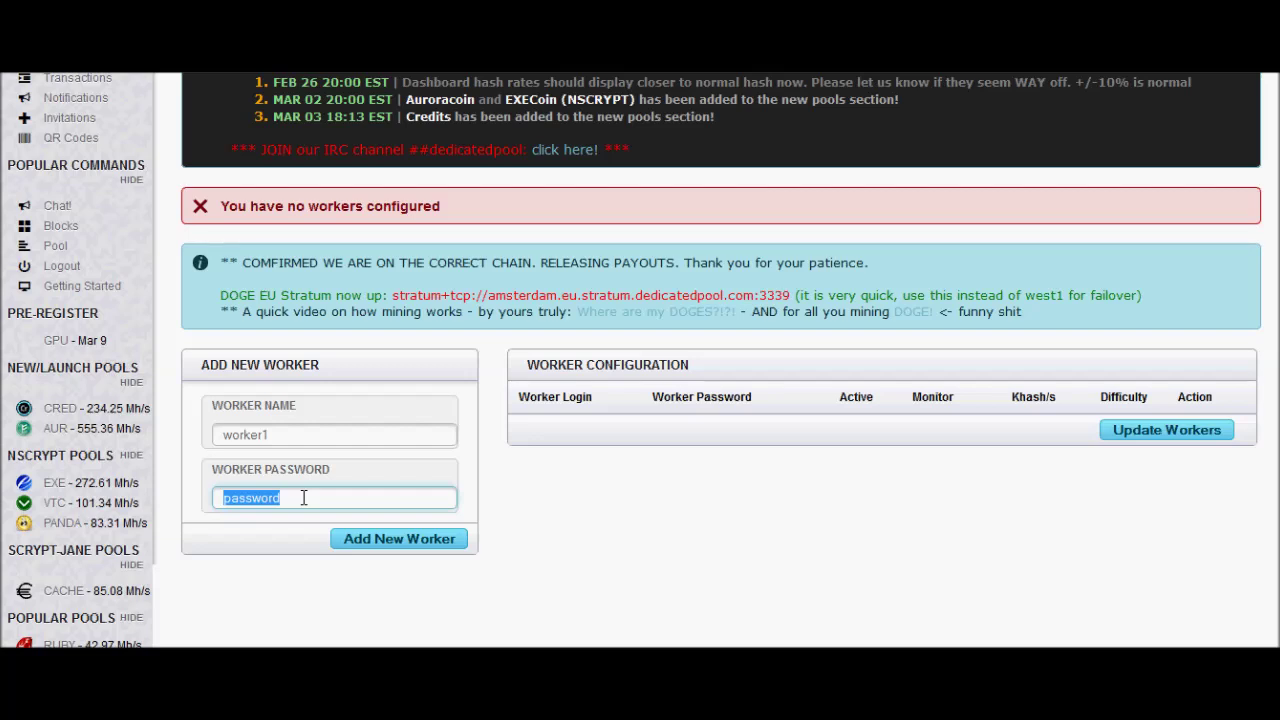
{"action": "left_click", "coordinate": [450, 538]}
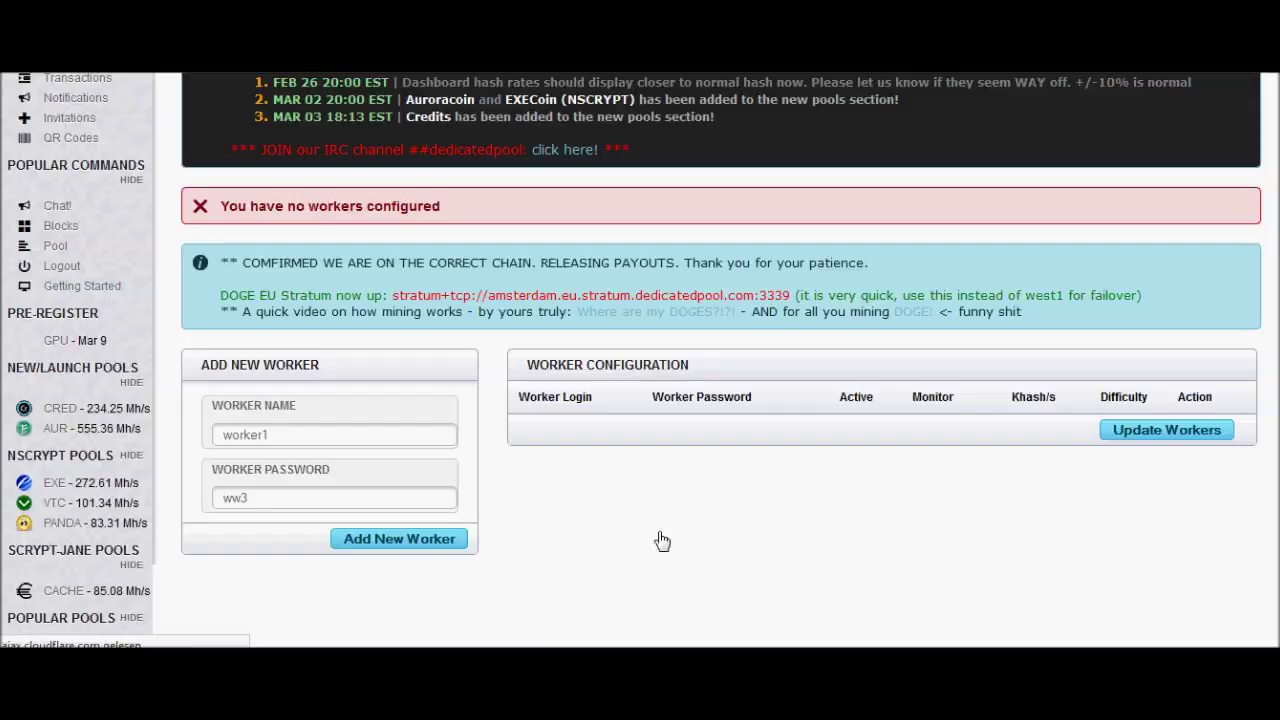
{"action": "scroll", "coordinate": [663, 543], "scroll_direction": "down", "scroll_amount": 4}
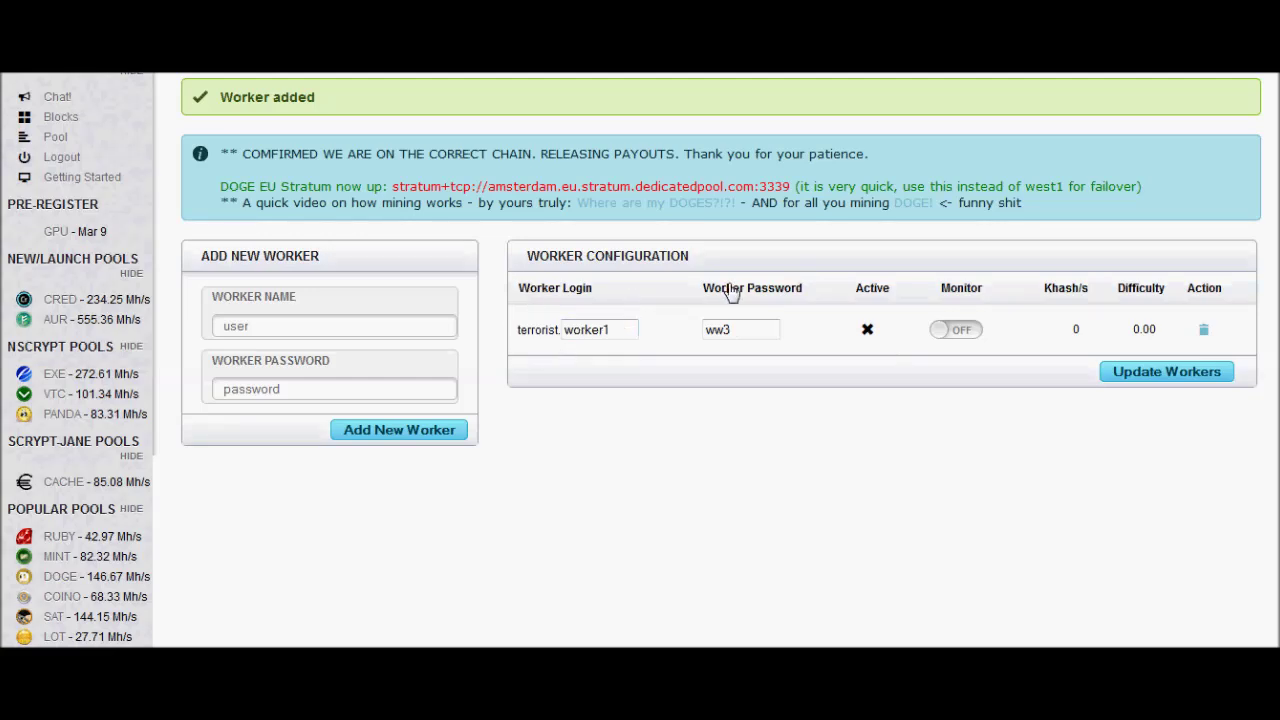
{"action": "left_click", "coordinate": [730, 331]}
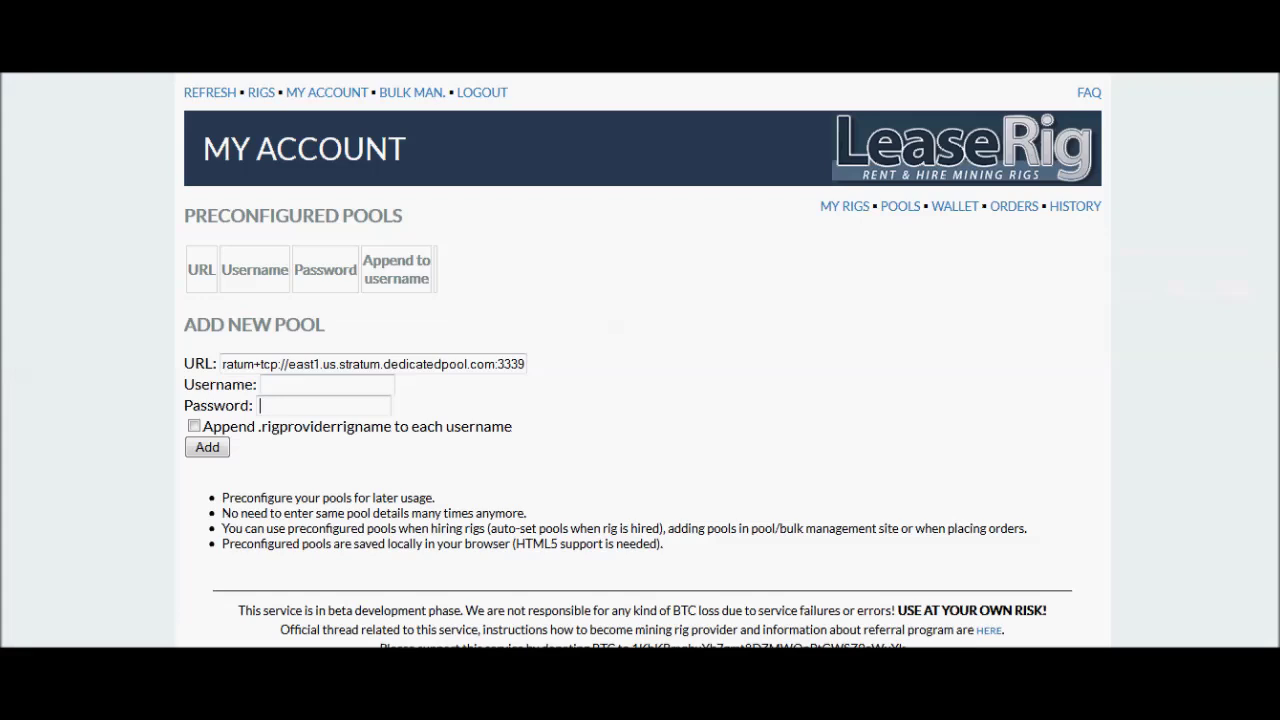
Step: Enter the account's weblogin plus .worker1 as username, add the worker password, and save the 3339 pool
{"action": "left_click", "coordinate": [356, 381]}
{"action": "type", "text": "terrorist"}
{"action": "type", "text": ".worker1"}
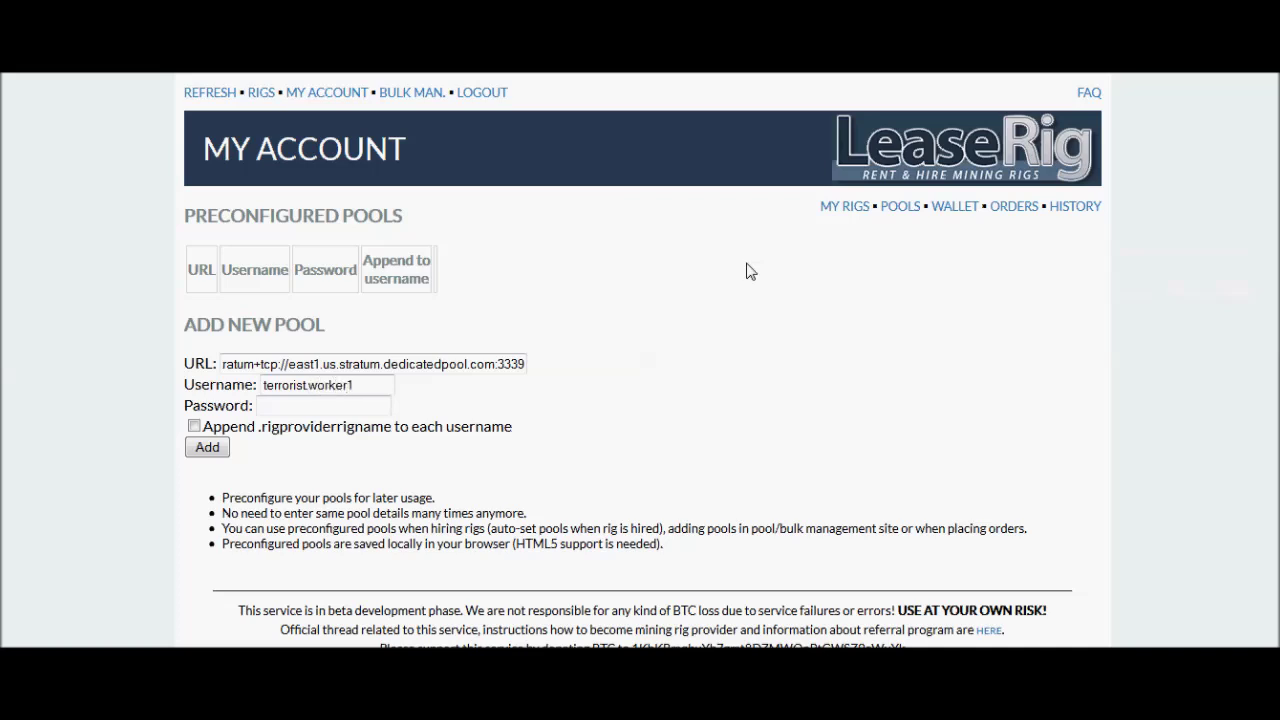
{"action": "left_click", "coordinate": [372, 410]}
{"action": "left_click", "coordinate": [227, 450]}
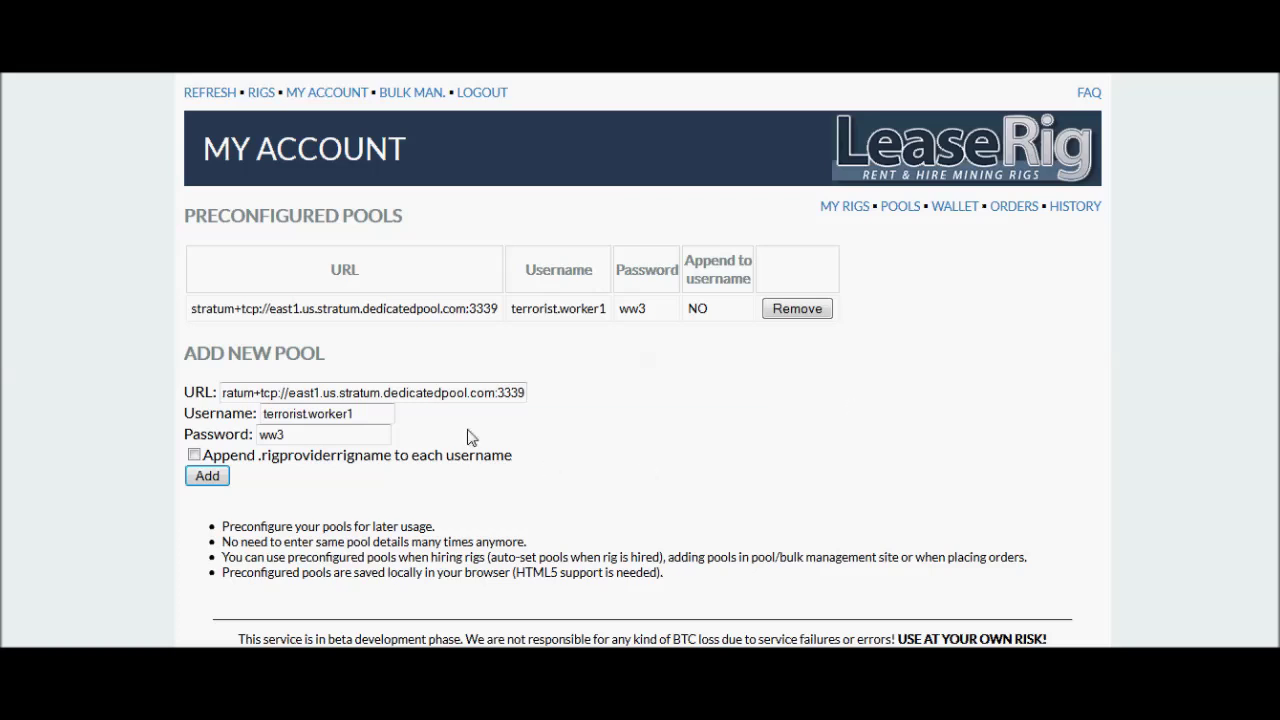
Step: Delete the leftover dedicatedpool URL, worker1 username and password from the add-pool form
{"action": "triple_click", "coordinate": [464, 393]}
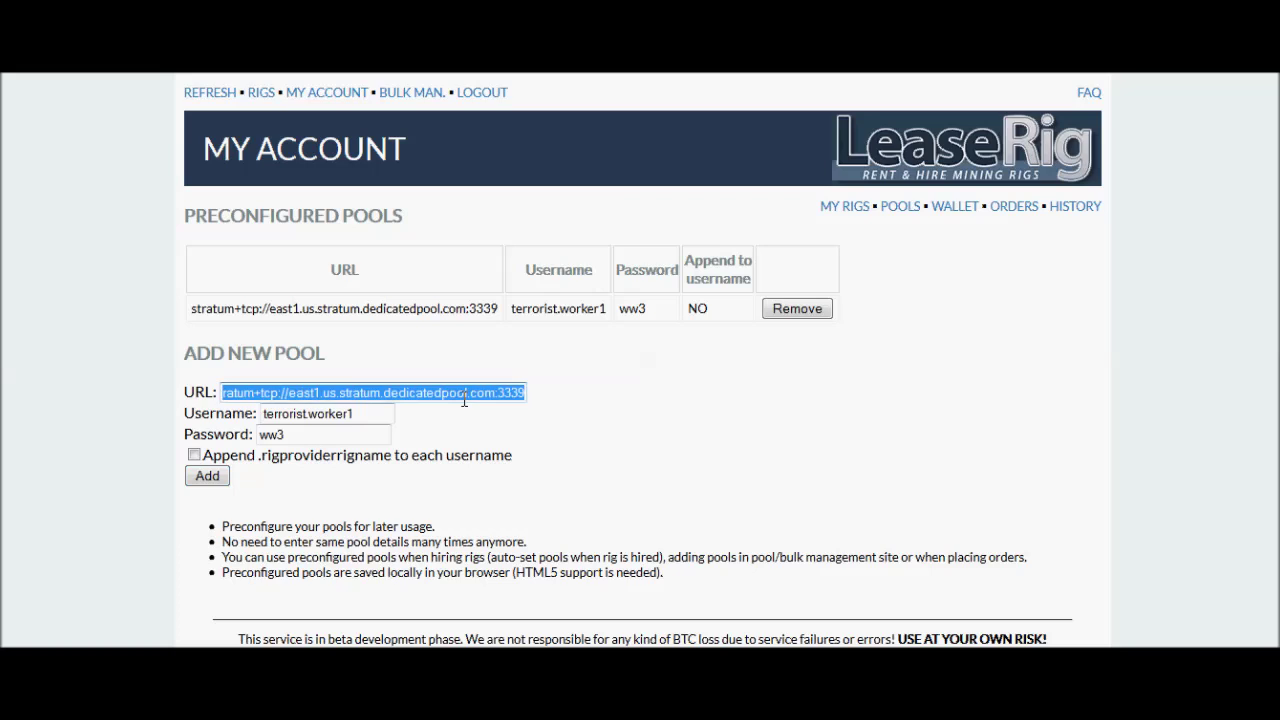
{"action": "key", "text": "BackSpace"}
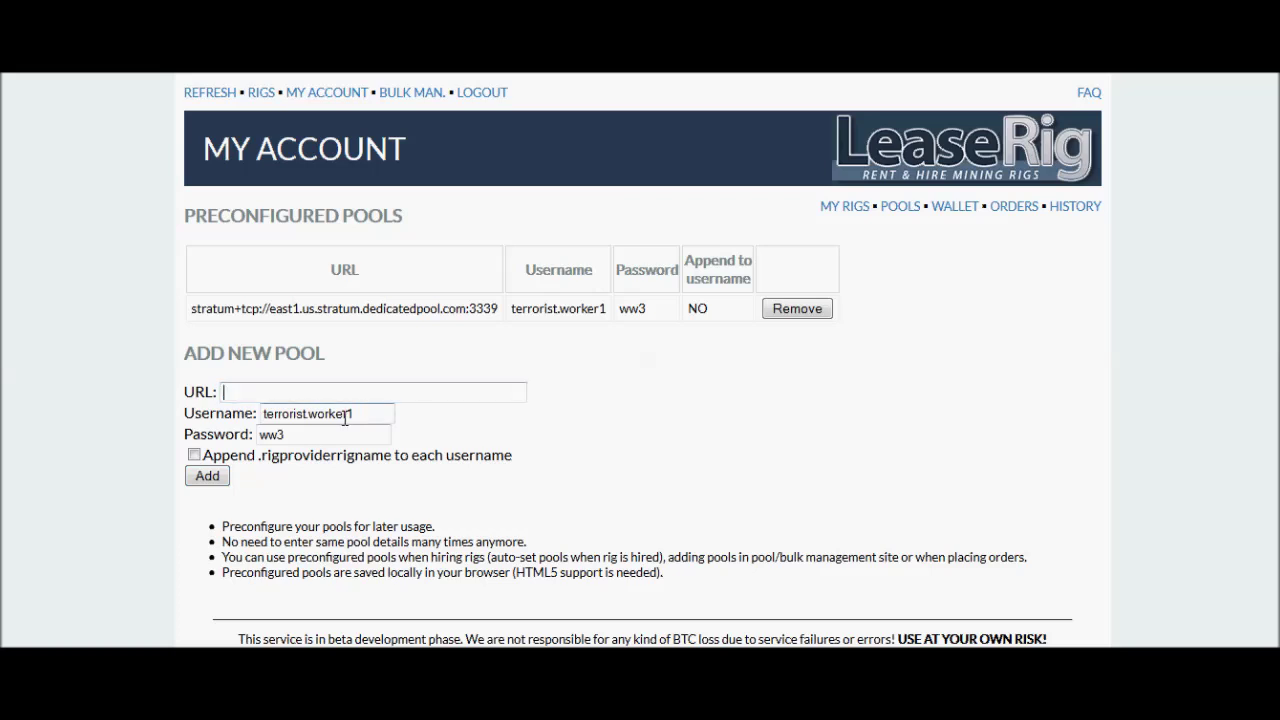
{"action": "triple_click", "coordinate": [345, 414]}
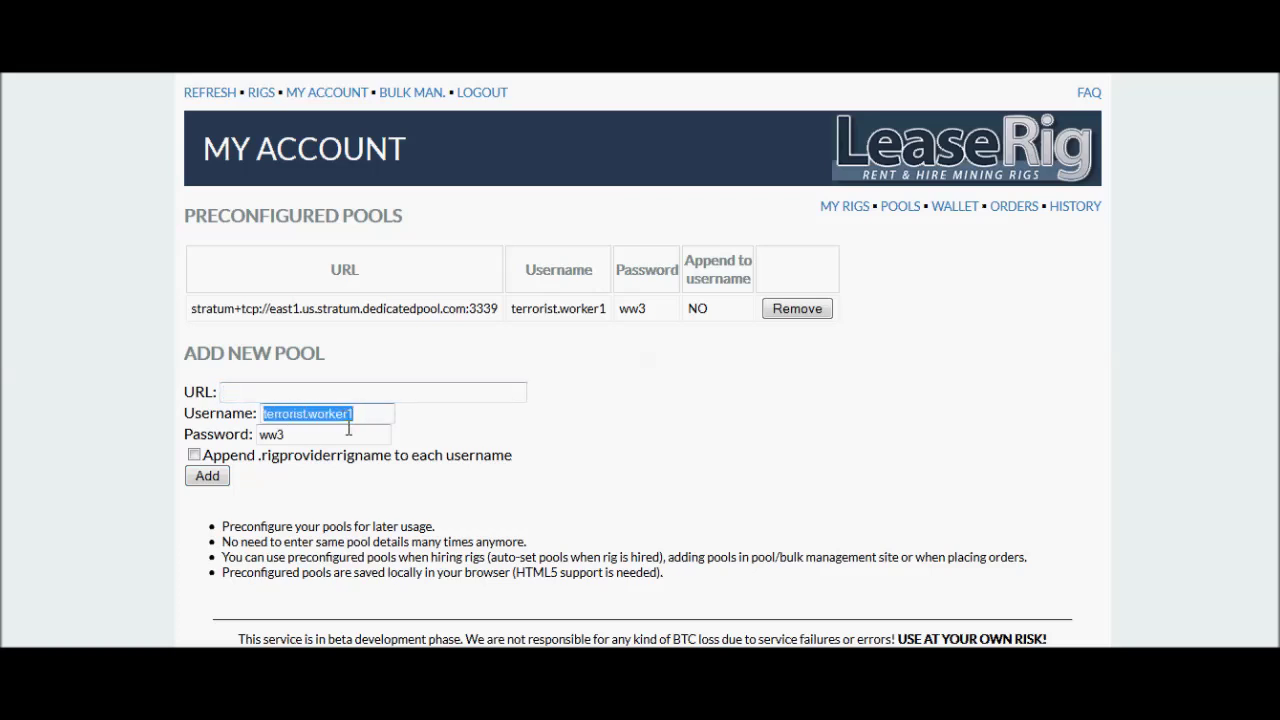
{"action": "key", "text": "BackSpace"}
{"action": "triple_click", "coordinate": [349, 437]}
{"action": "key", "text": "BackSpace"}
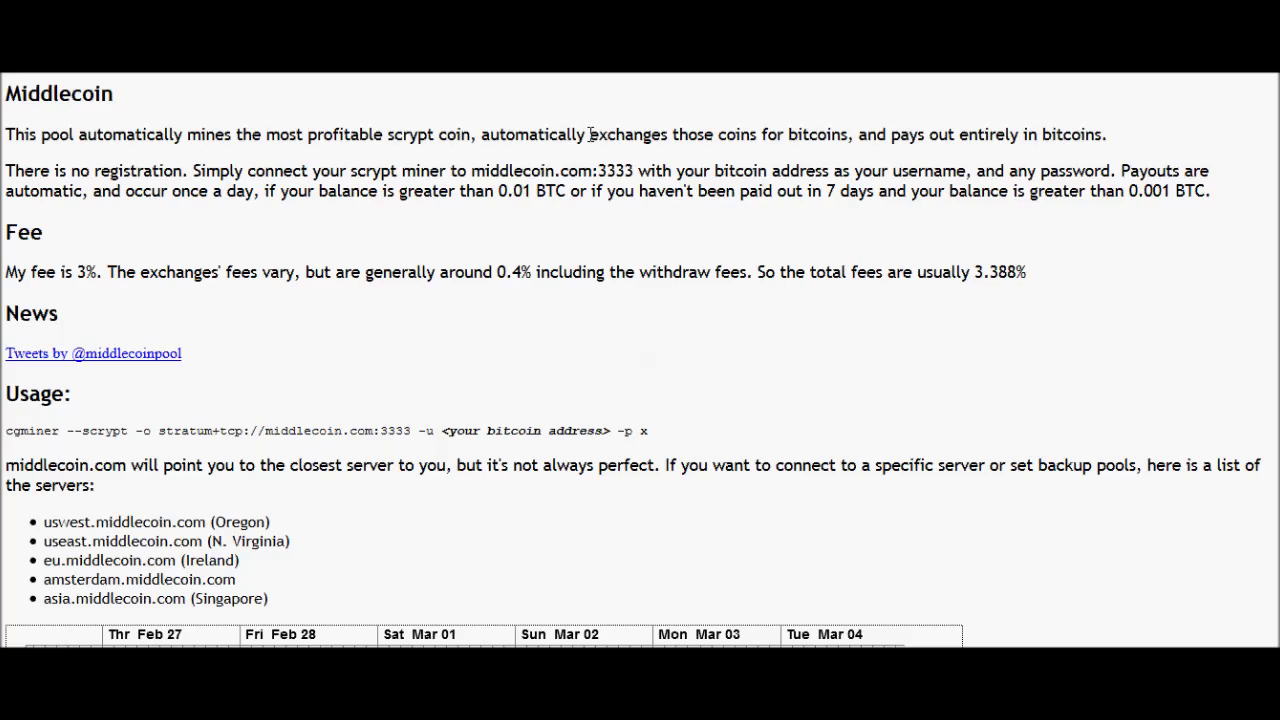
Step: Copy stratum+tcp://middlecoin.com:3333 from the cgminer usage example and return to LeaseRig
{"action": "scroll", "coordinate": [173, 404], "scroll_direction": "down", "scroll_amount": 2}
{"action": "left_click_drag", "start_coordinate": [76, 290], "coordinate": [3, 290]}
{"action": "left_click", "coordinate": [3, 290]}
{"action": "left_click_drag", "start_coordinate": [158, 321], "coordinate": [408, 343]}
{"action": "key", "text": "ctrl+c"}
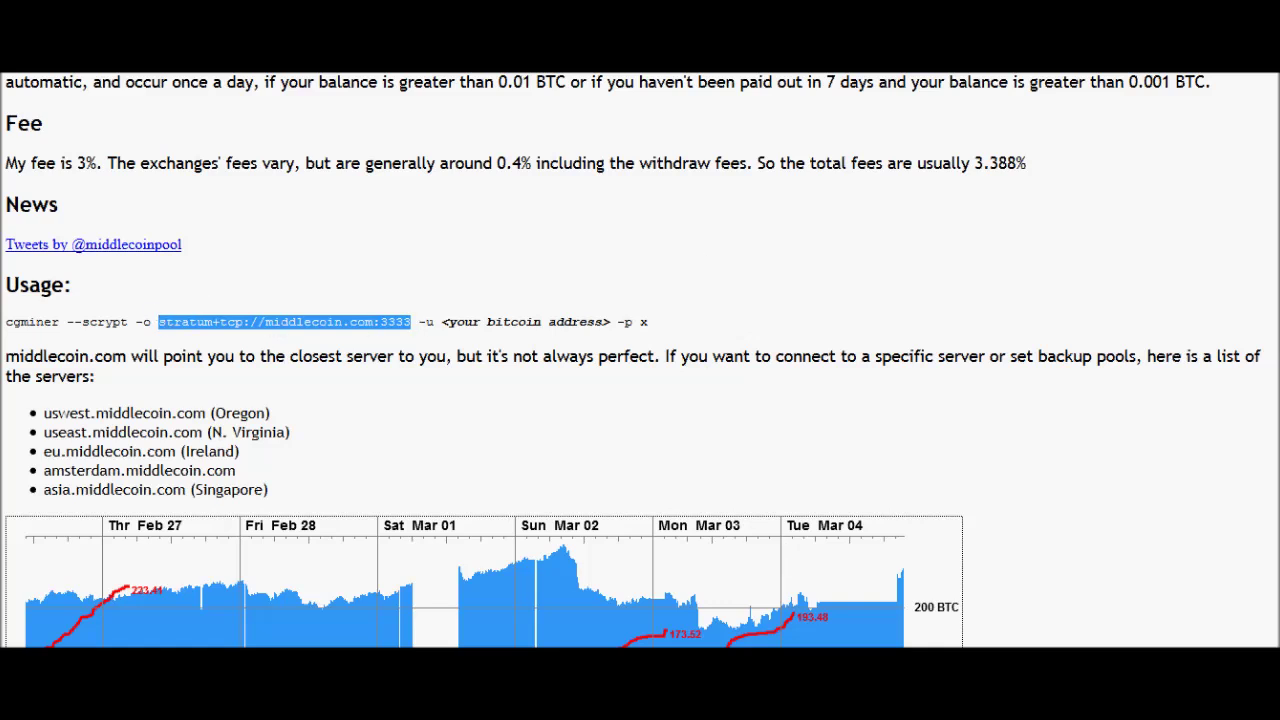
{"action": "key", "text": "alt+Tab"}
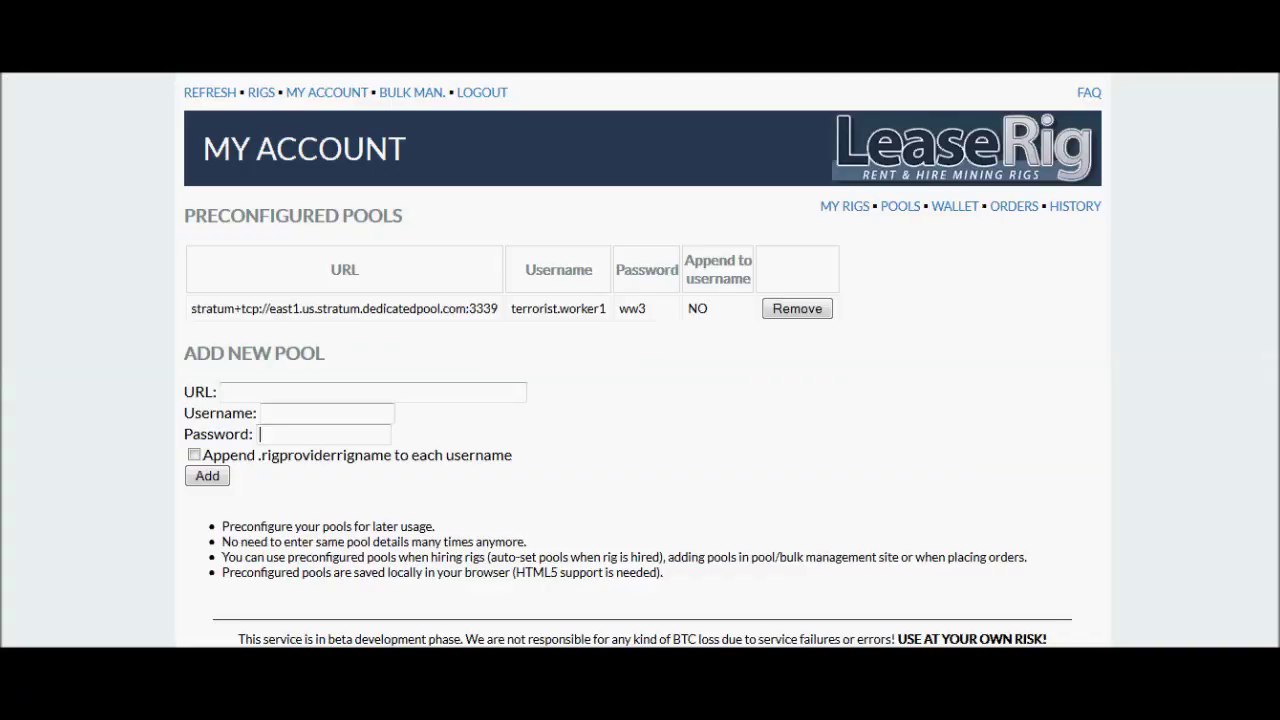
Step: Save stratum+tcp://middlecoin.com:3333 as a pool with a pasted bitcoin address as username and a placeholder password
{"action": "left_click", "coordinate": [507, 388]}
{"action": "key", "text": "ctrl+v"}
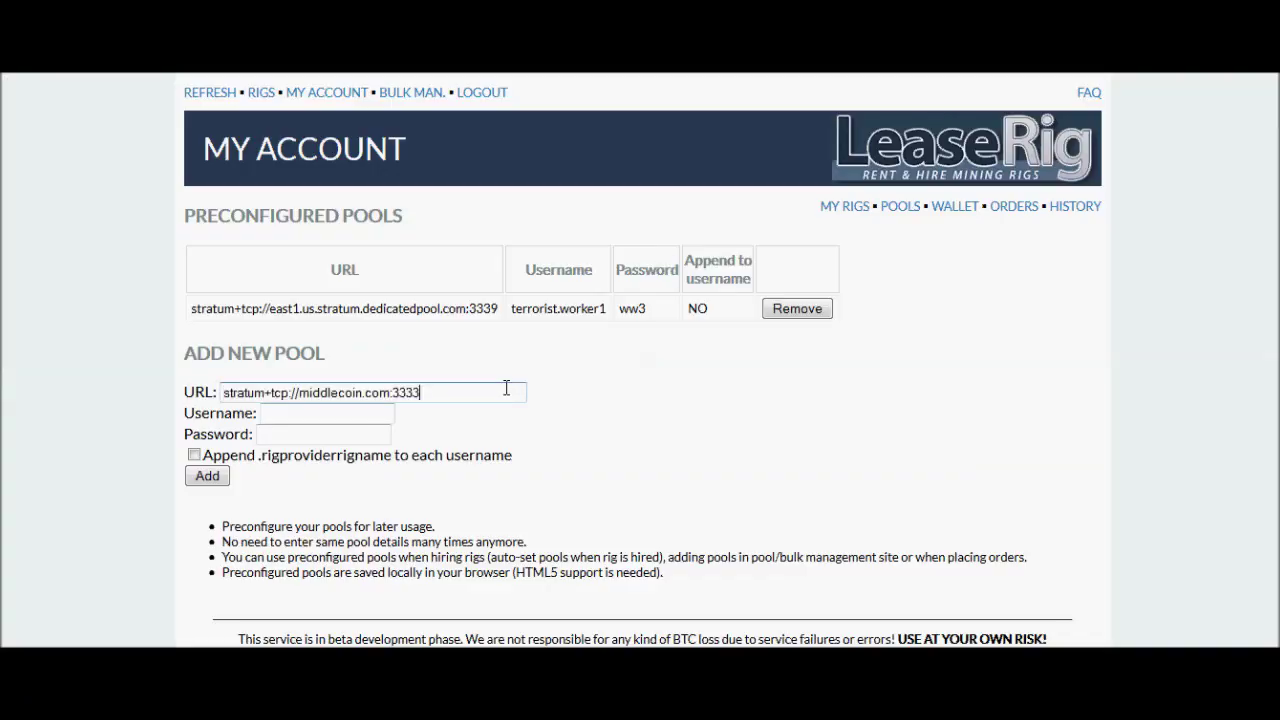
{"action": "left_click", "coordinate": [352, 411]}
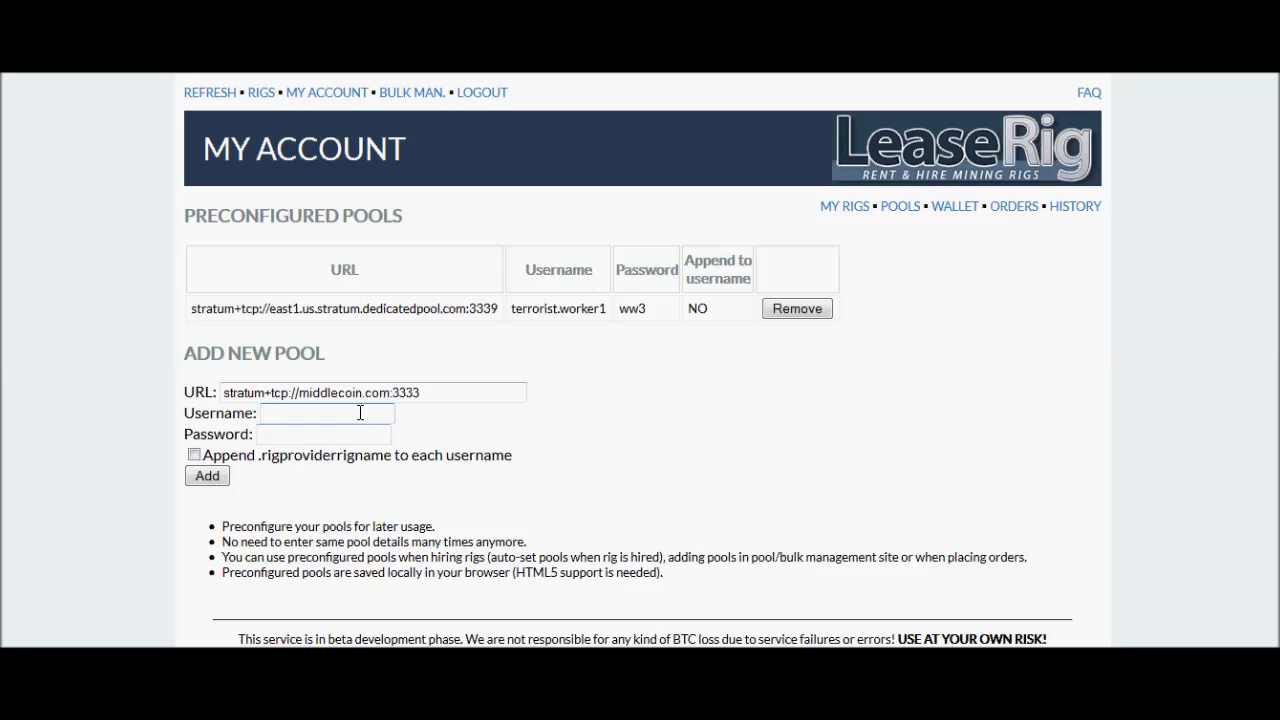
{"action": "left_click", "coordinate": [364, 432]}
{"action": "left_click", "coordinate": [364, 414]}
{"action": "key", "text": "ctrl+v"}
{"action": "left_click", "coordinate": [207, 476]}
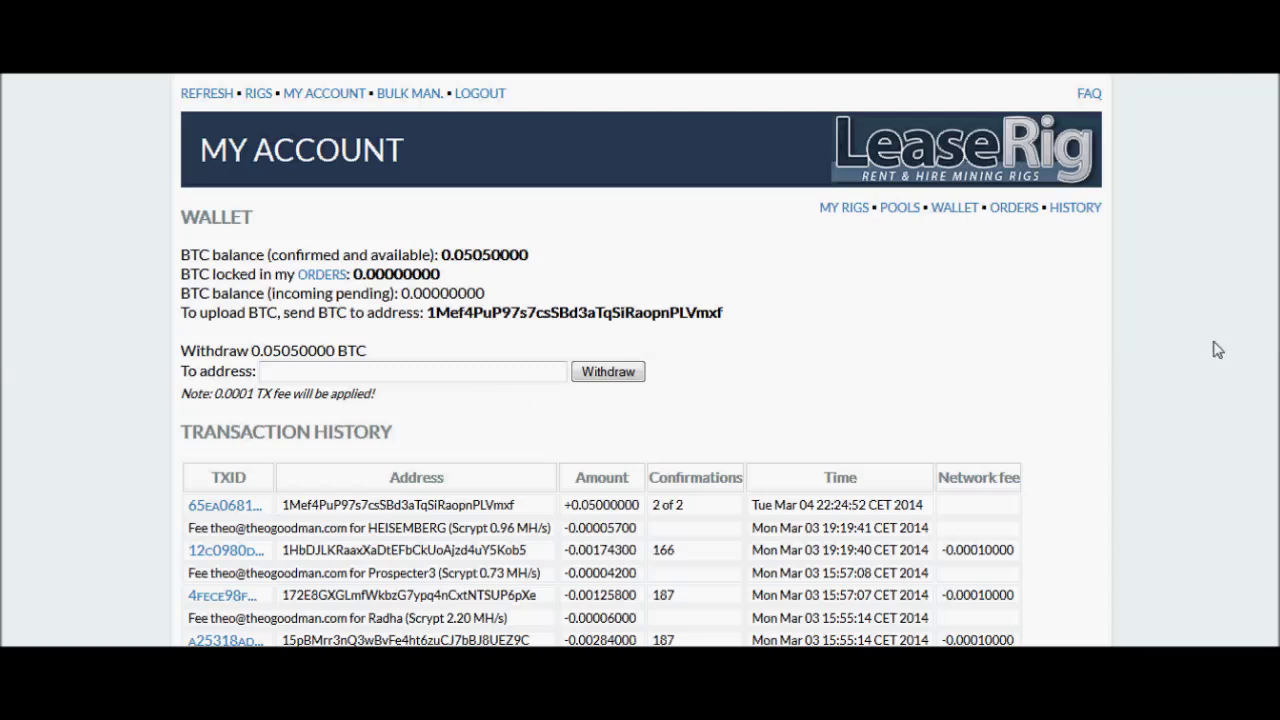
Step: Confirm the deposit now has 2 of 2 confirmations, then go to the rigs section
{"action": "left_click_drag", "start_coordinate": [696, 507], "coordinate": [655, 498]}
{"action": "left_click", "coordinate": [834, 210]}
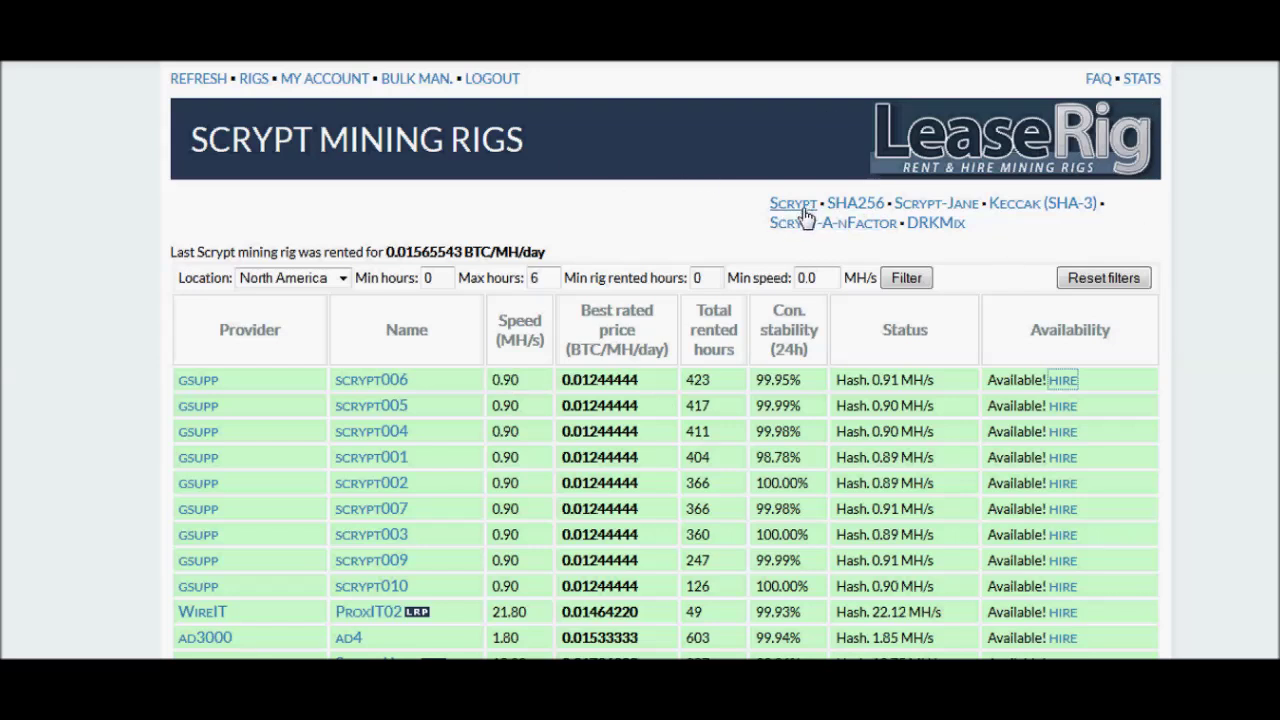
Step: Reapply the North America, 6-hour filter, note scrypt006's 99.95% stability, and open its hire page
{"action": "left_click", "coordinate": [909, 285]}
{"action": "left_click", "coordinate": [342, 278]}
{"action": "left_click", "coordinate": [346, 278]}
{"action": "double_click", "coordinate": [537, 279]}
{"action": "left_click", "coordinate": [689, 236]}
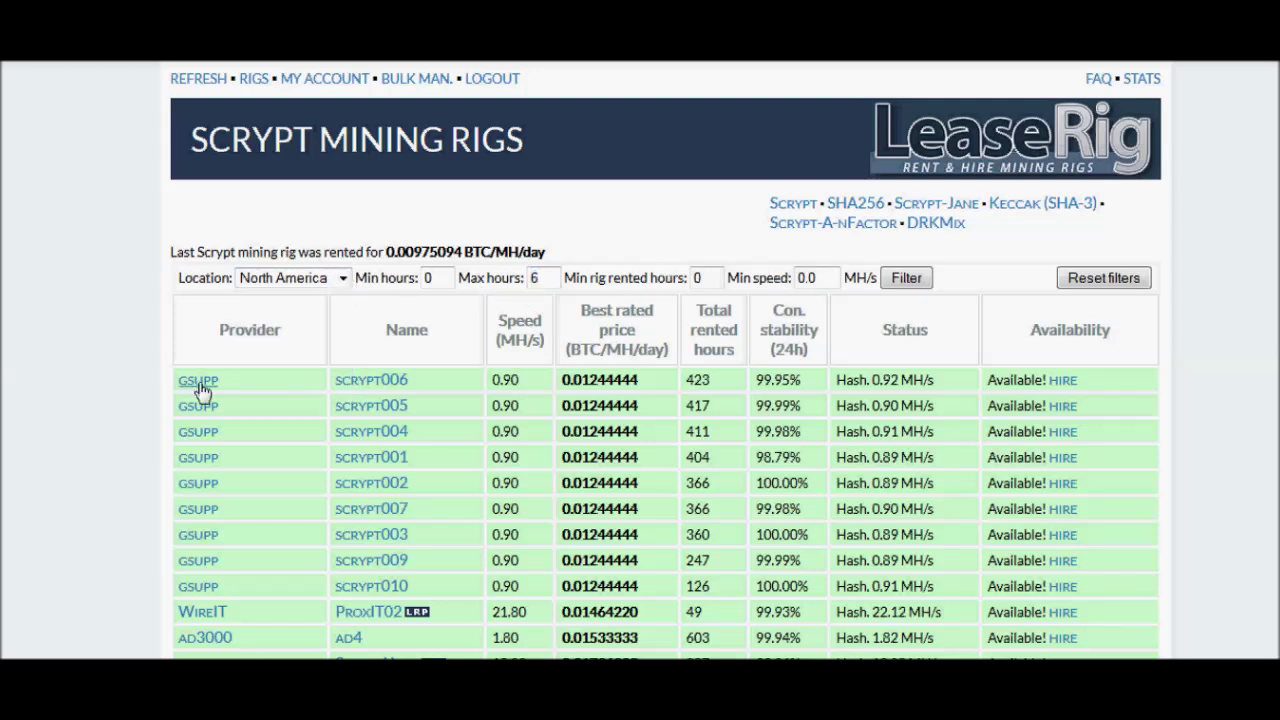
{"action": "left_click_drag", "start_coordinate": [801, 383], "coordinate": [752, 393]}
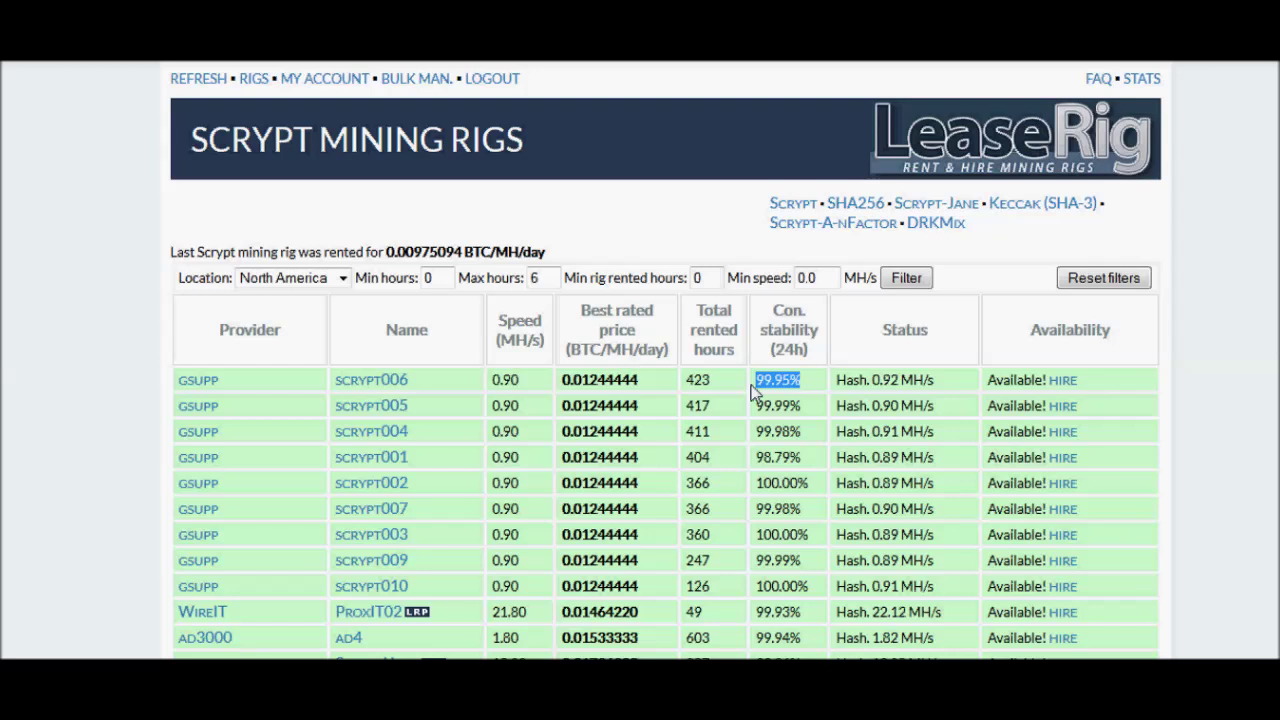
{"action": "left_click", "coordinate": [1059, 389]}
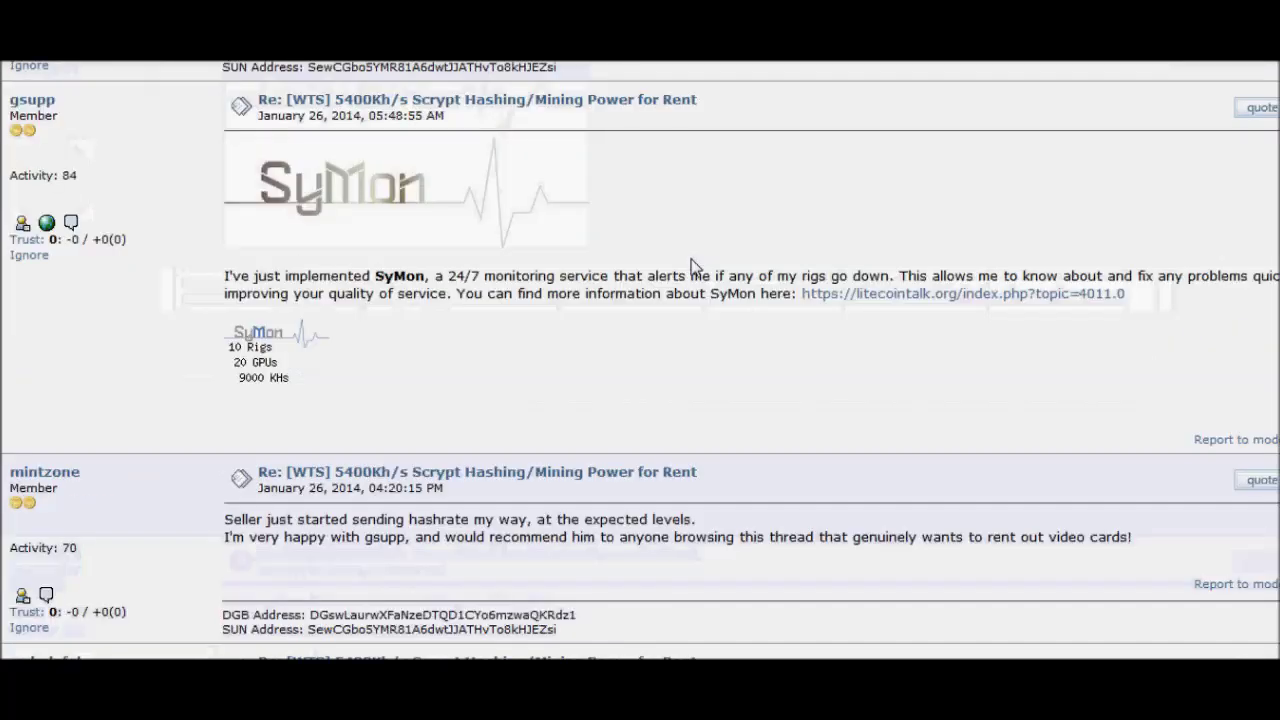
{"action": "scroll", "coordinate": [689, 266], "scroll_direction": "up", "scroll_amount": 10}
{"action": "scroll", "coordinate": [640, 360], "scroll_direction": "up", "scroll_amount": 10}
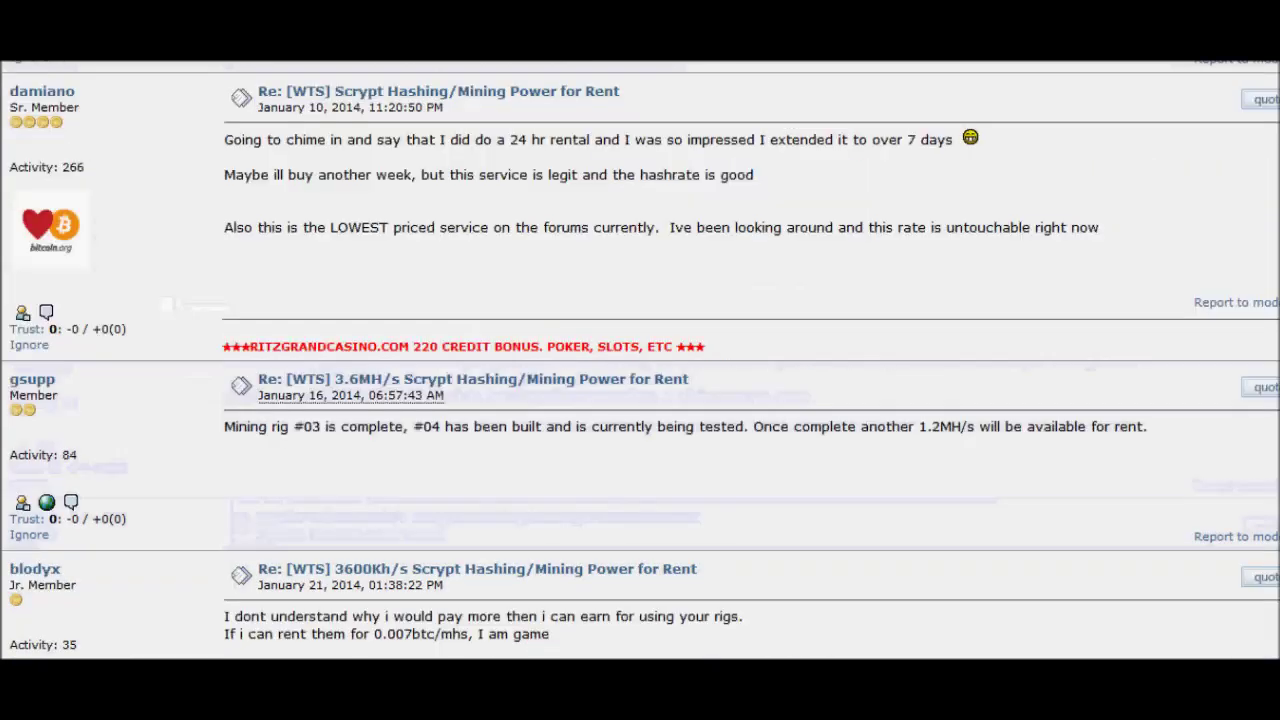
{"action": "scroll", "coordinate": [640, 360], "scroll_direction": "up", "scroll_amount": 10}
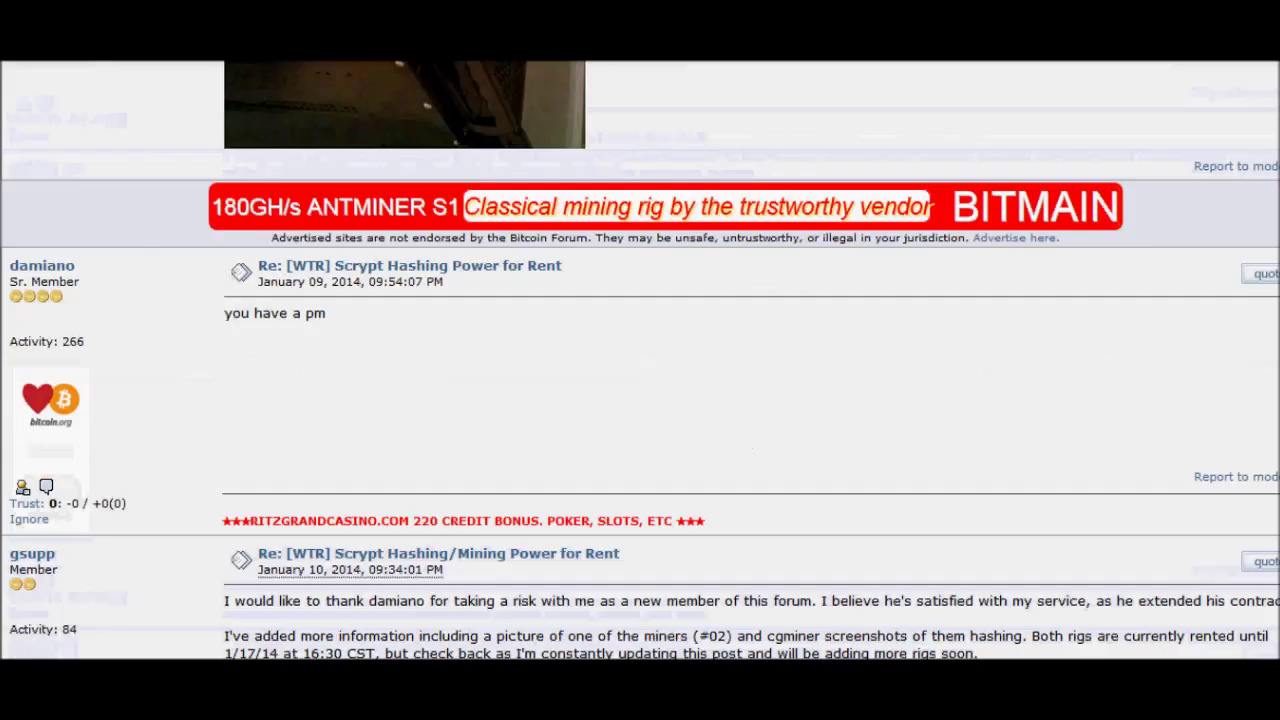
{"action": "scroll", "coordinate": [640, 360], "scroll_direction": "down", "scroll_amount": 15}
{"action": "scroll", "coordinate": [766, 429], "scroll_direction": "down", "scroll_amount": 5}
{"action": "scroll", "coordinate": [686, 420], "scroll_direction": "down", "scroll_amount": 3}
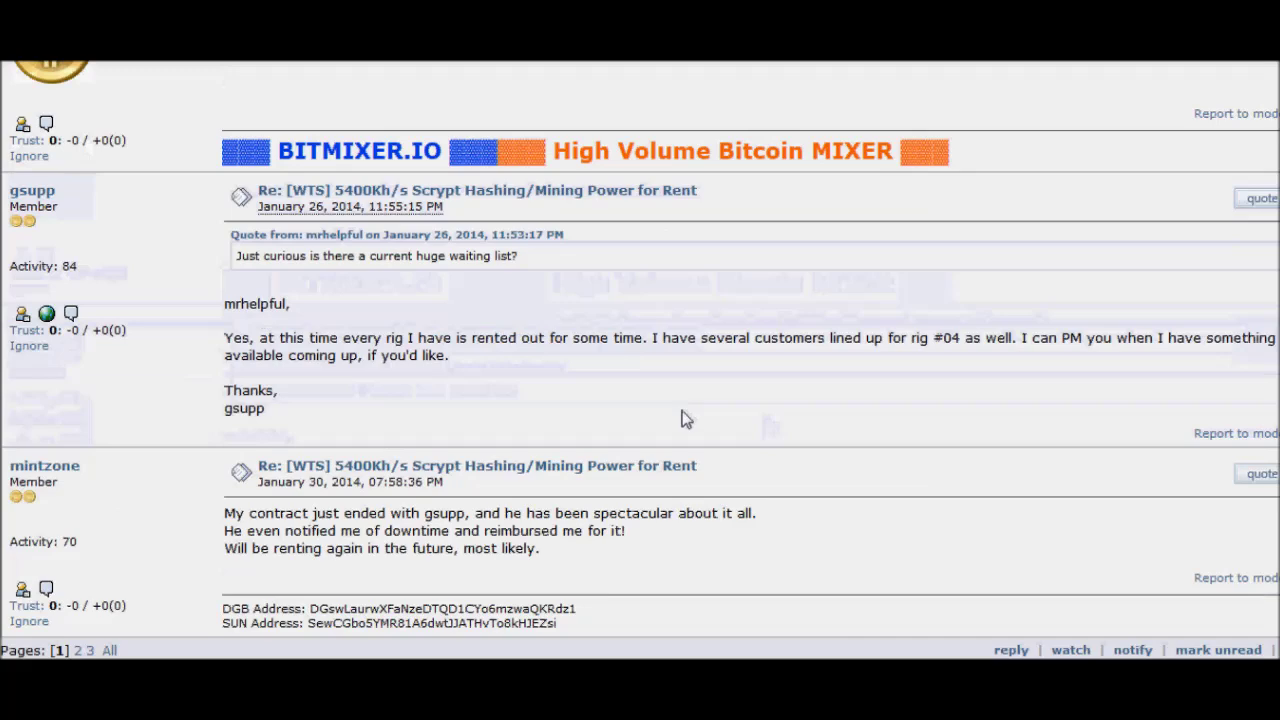
{"action": "left_click_drag", "start_coordinate": [651, 374], "coordinate": [198, 317]}
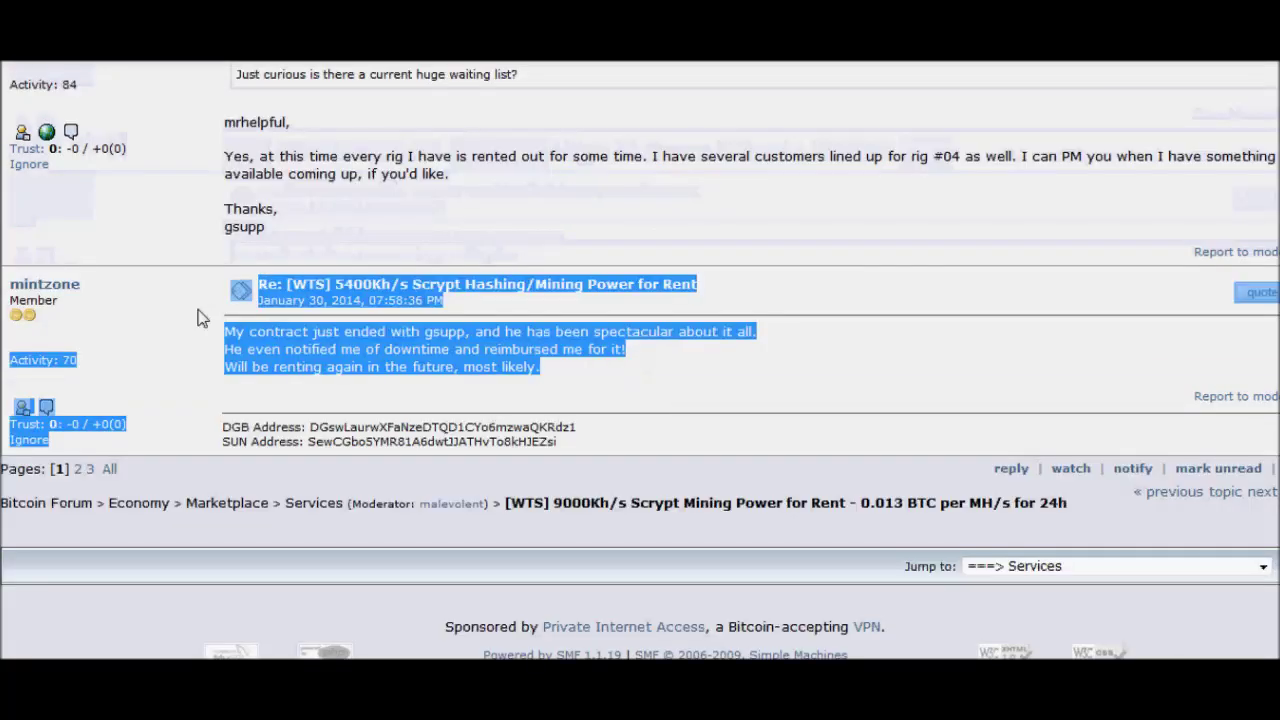
{"action": "left_click", "coordinate": [198, 317]}
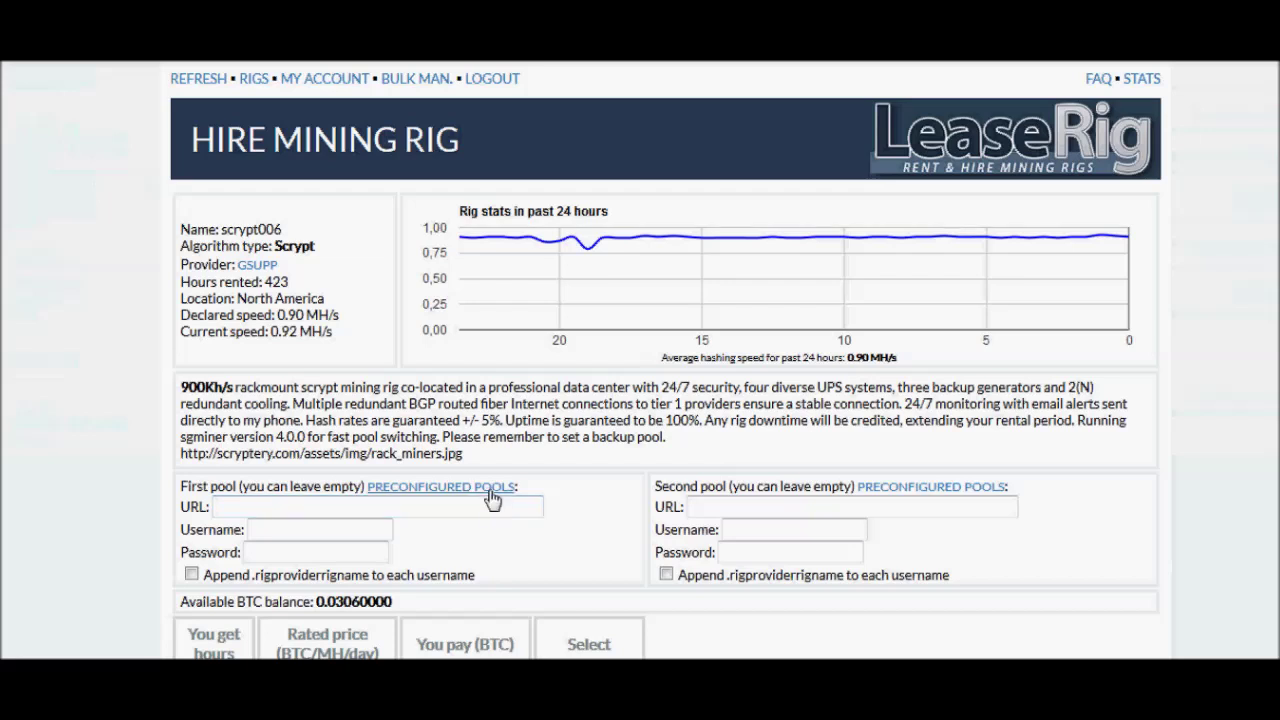
Step: Fill the first pool with lotus.nut2pools and the second with neo.cryptcoins.net from saved pools
{"action": "left_click", "coordinate": [490, 490]}
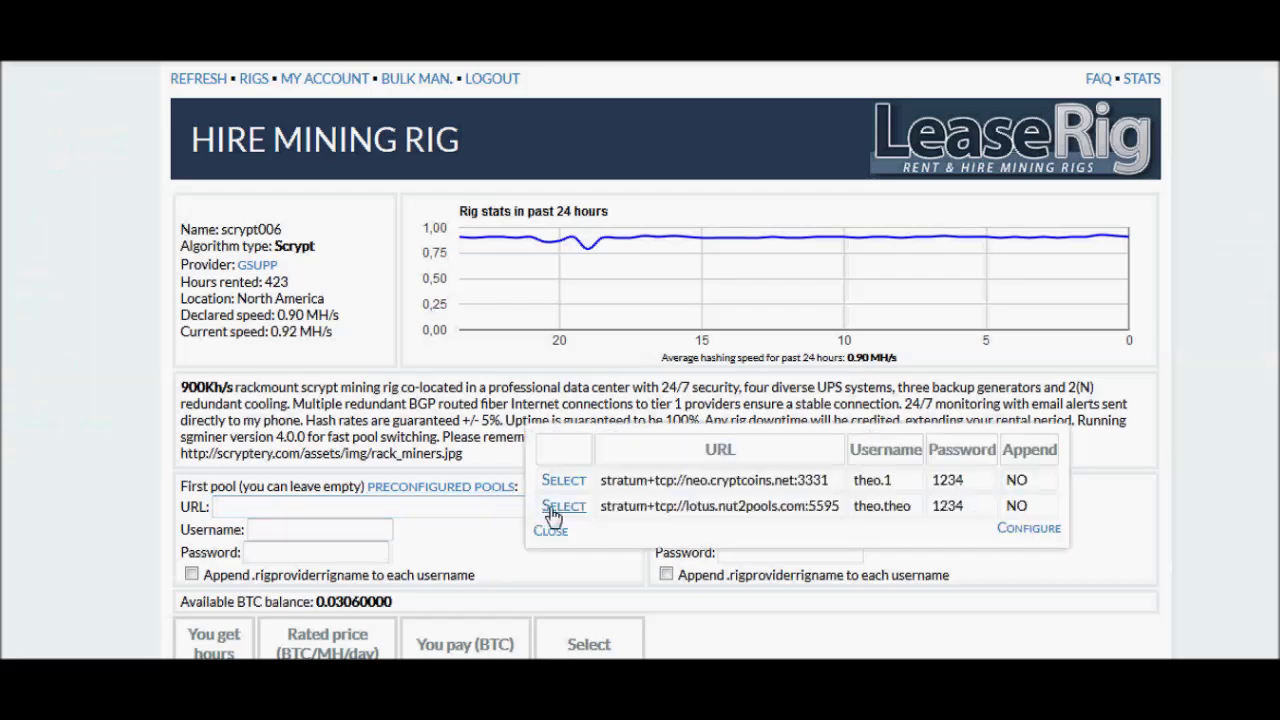
{"action": "left_click", "coordinate": [556, 506]}
{"action": "left_click", "coordinate": [921, 490]}
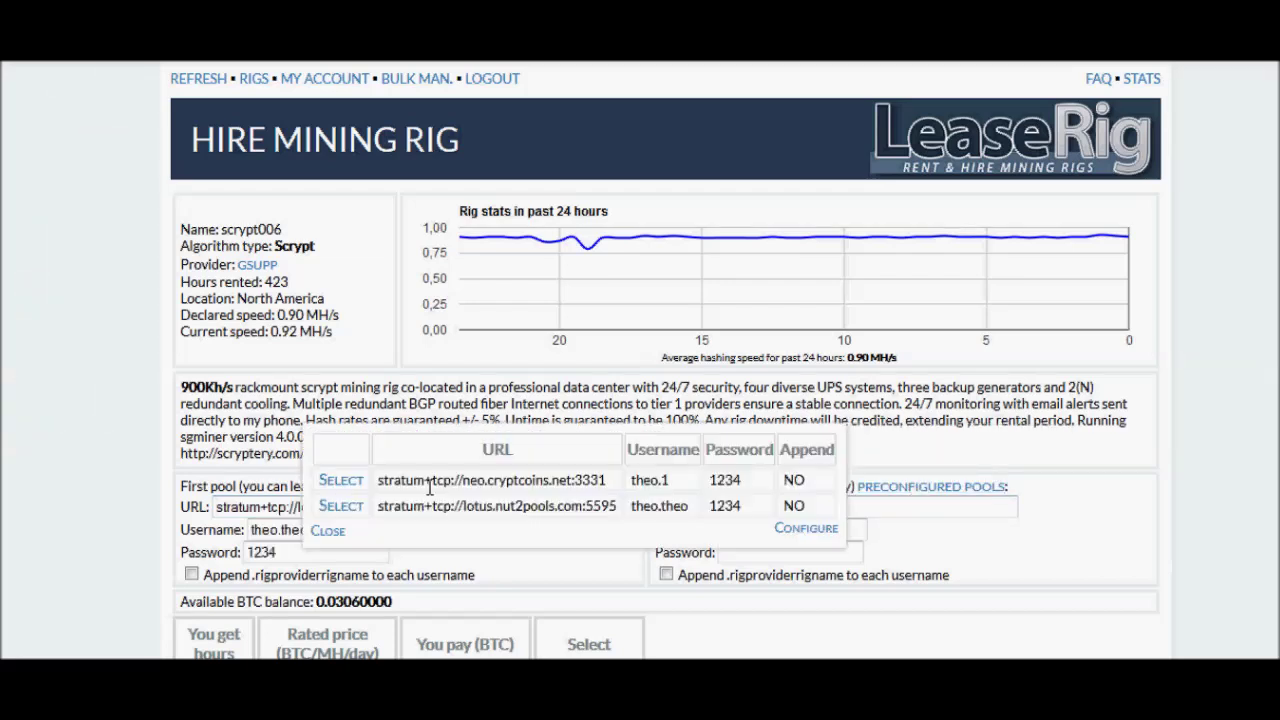
{"action": "left_click", "coordinate": [322, 483]}
Step: Submit the 3-hour hire of scrypt006, reaching the 0.00140000 BTC confirmation
{"action": "scroll", "coordinate": [607, 430], "scroll_direction": "down", "scroll_amount": 3}
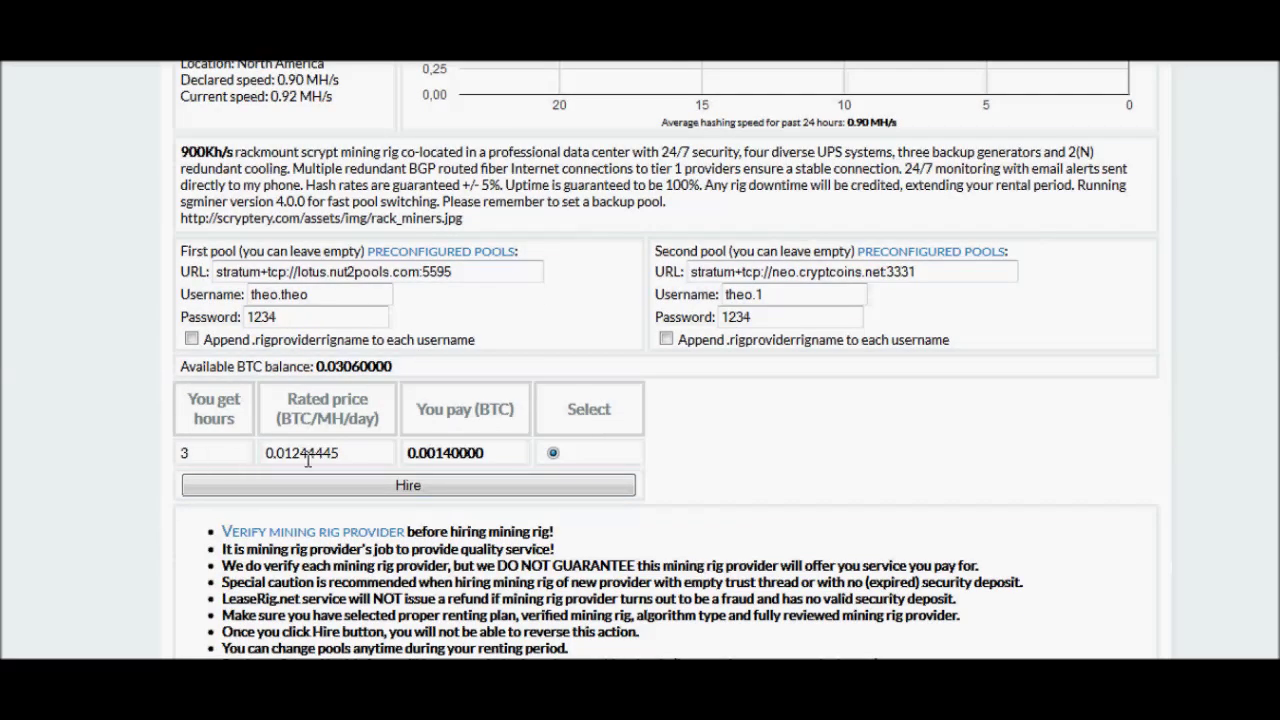
{"action": "left_click", "coordinate": [308, 486]}
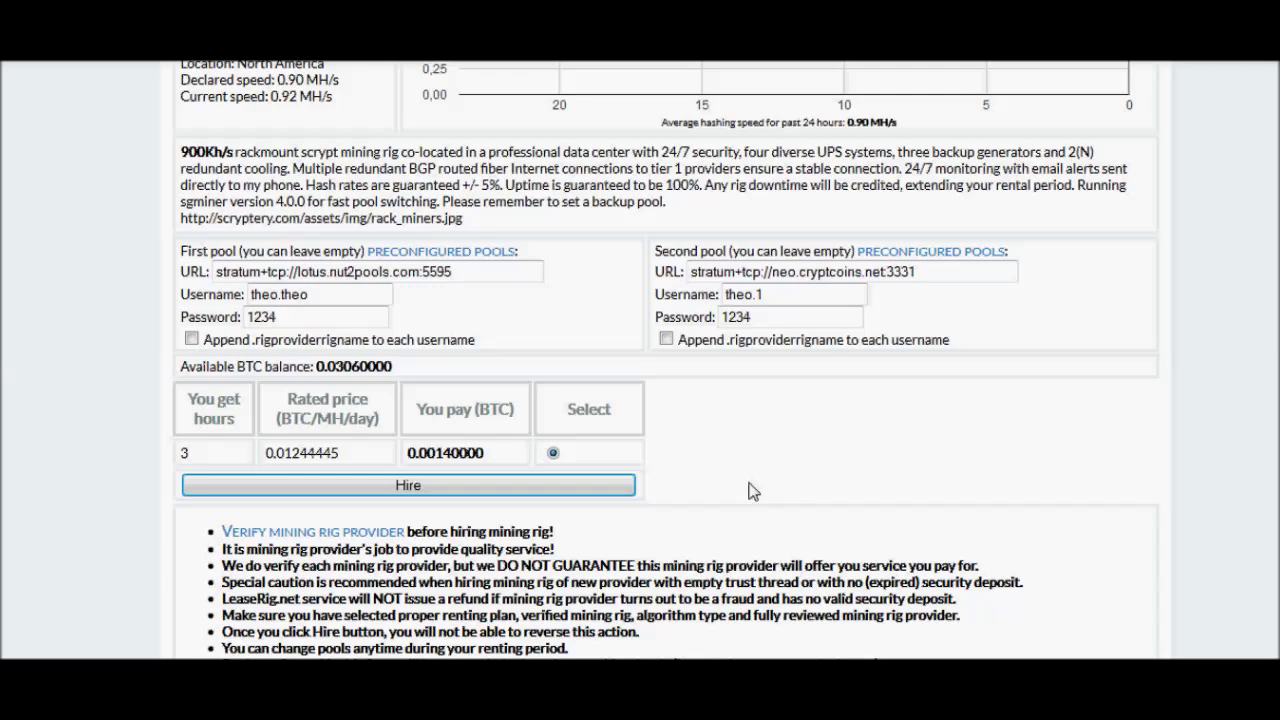
{"action": "scroll", "coordinate": [753, 491], "scroll_direction": "up", "scroll_amount": 3}
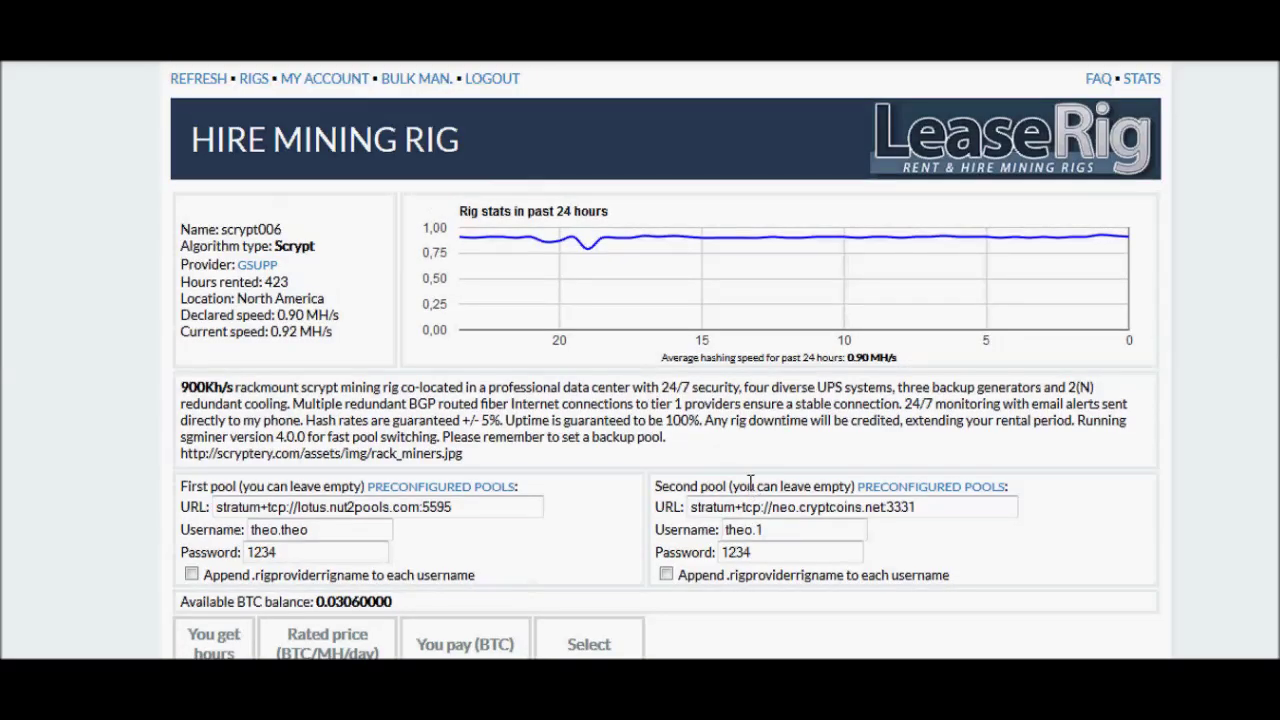
{"action": "left_click_drag", "start_coordinate": [652, 387], "coordinate": [886, 389]}
{"action": "left_click", "coordinate": [540, 410]}
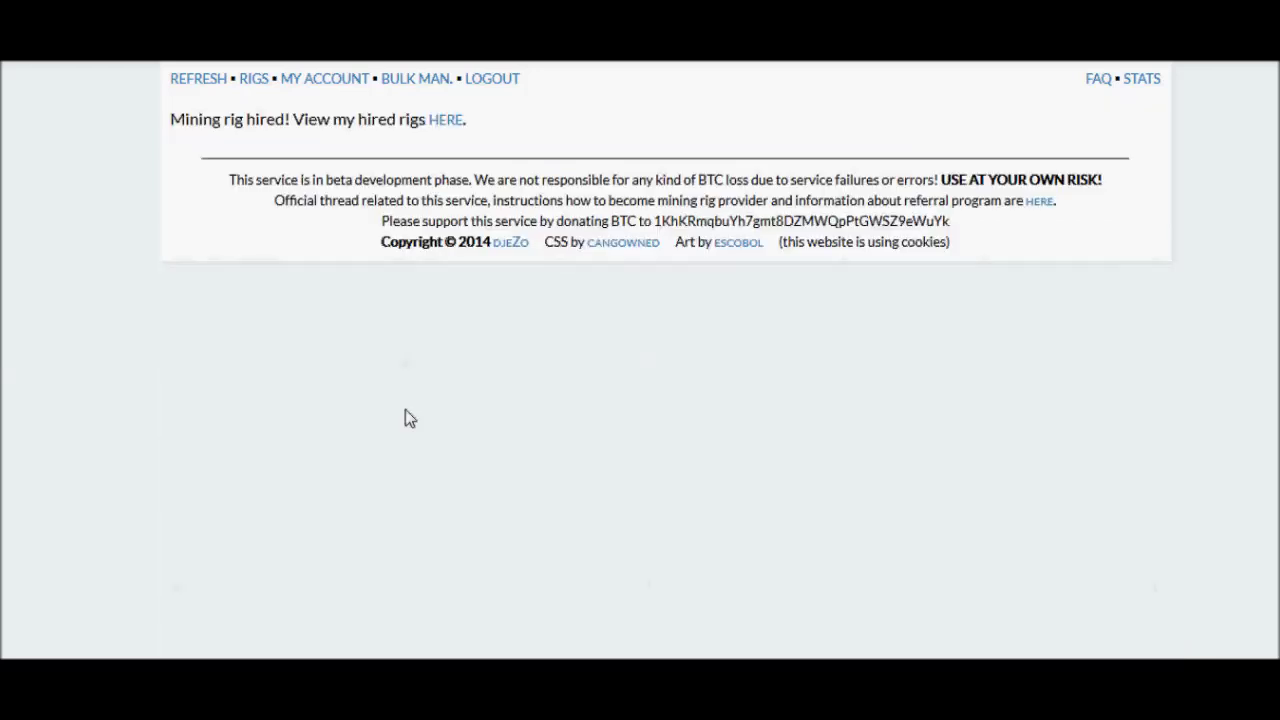
Step: Filter the RIGS list to North America with Max hours 6 instead of 72, then open scrypt005's hire page
{"action": "left_click", "coordinate": [254, 80]}
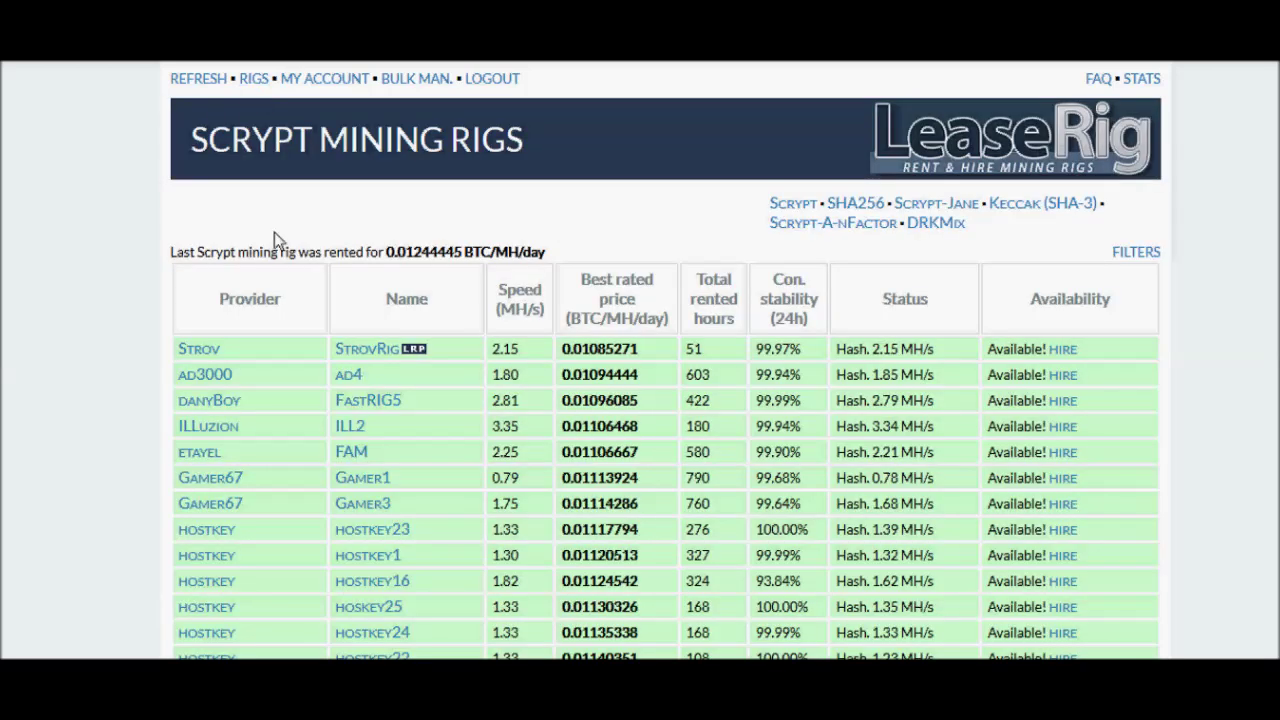
{"action": "left_click", "coordinate": [1138, 252]}
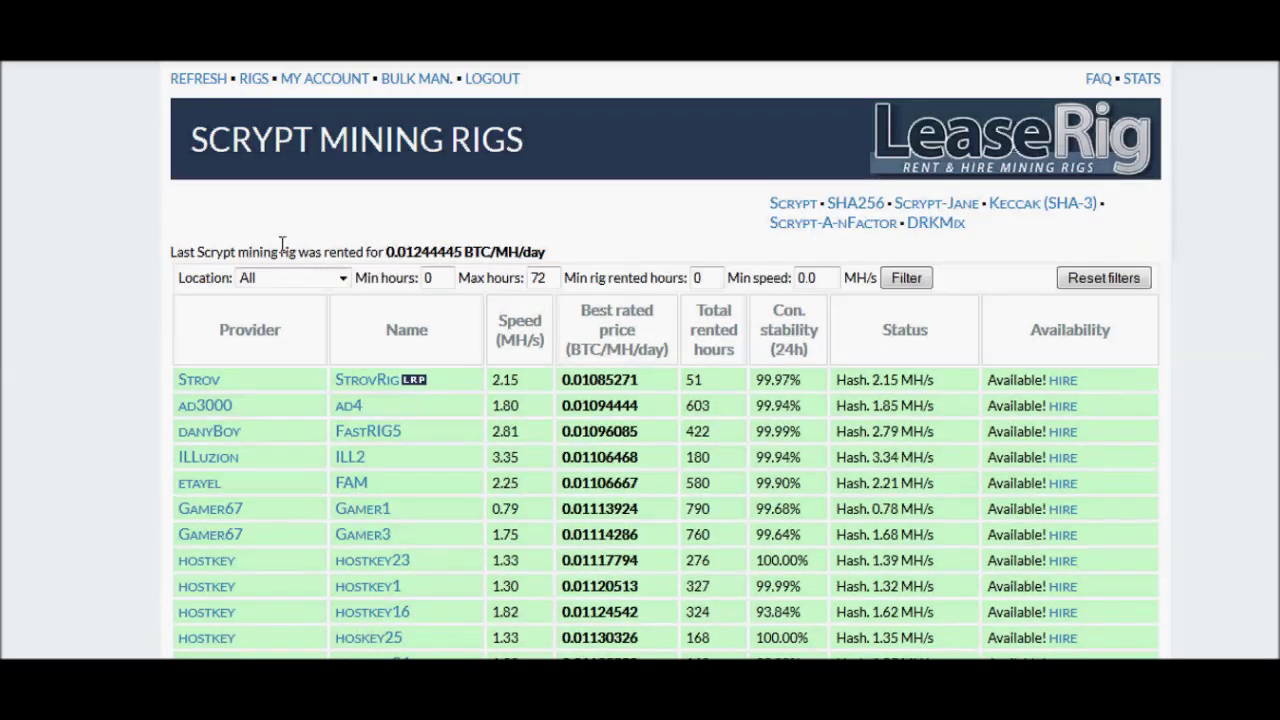
{"action": "left_click", "coordinate": [340, 278]}
{"action": "left_click", "coordinate": [318, 330]}
{"action": "double_click", "coordinate": [540, 277]}
{"action": "type", "text": "6"}
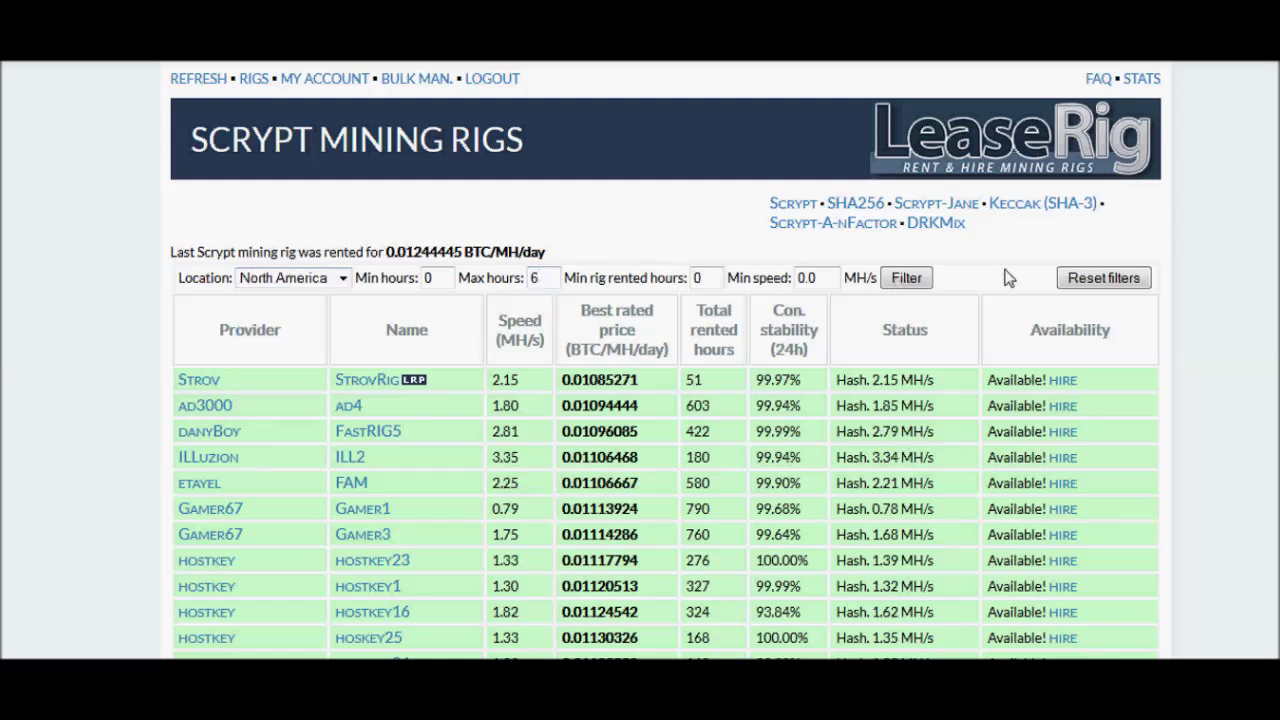
{"action": "left_click", "coordinate": [908, 279]}
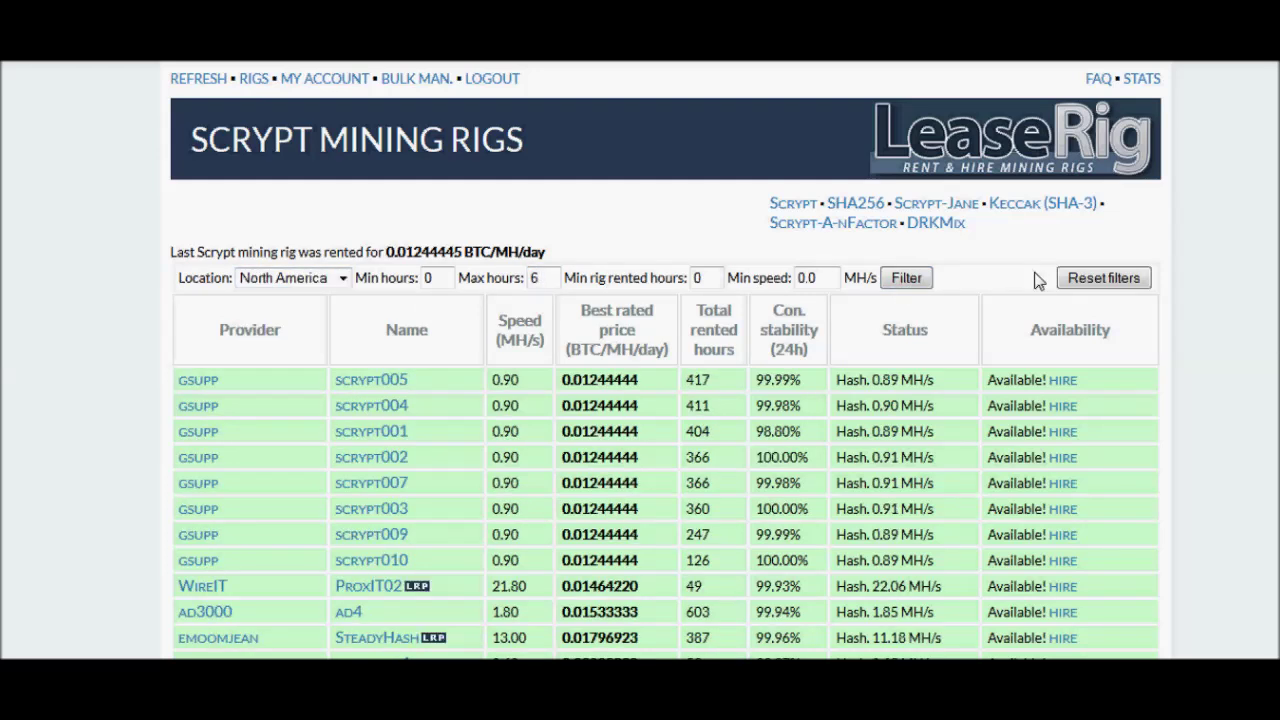
{"action": "left_click", "coordinate": [1055, 383]}
{"action": "scroll", "coordinate": [619, 431], "scroll_direction": "down", "scroll_amount": 1}
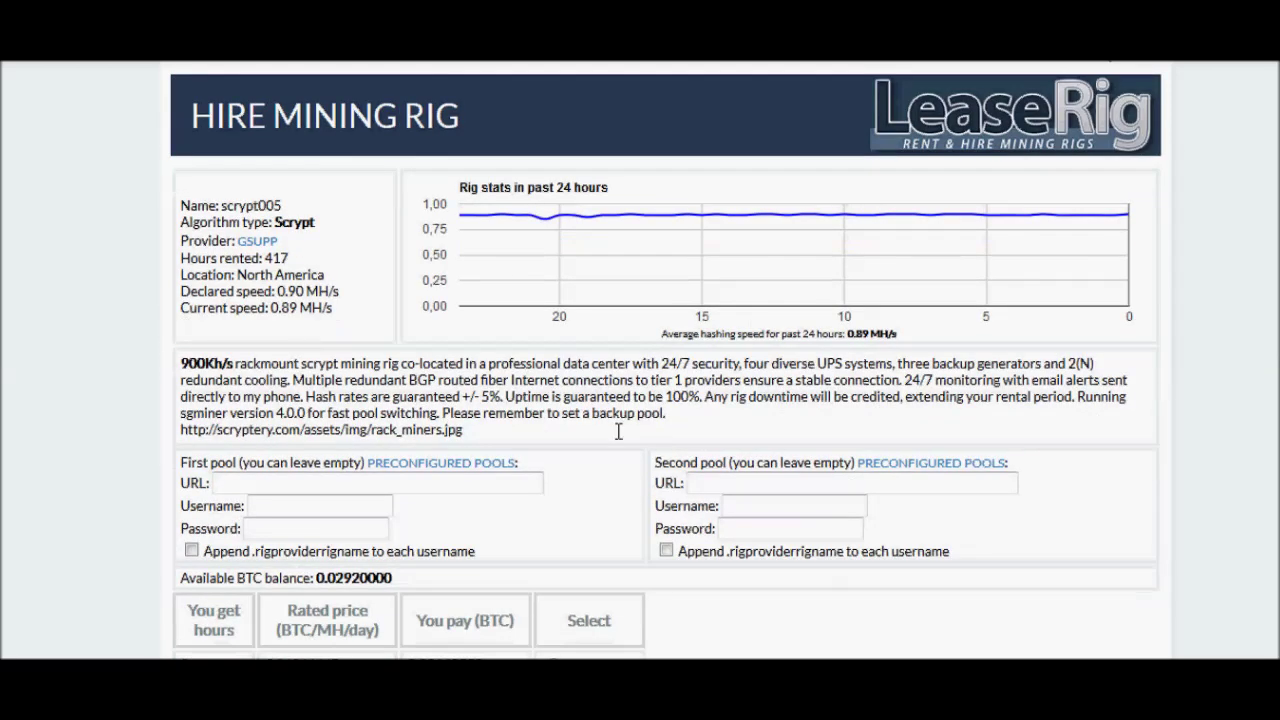
Step: Set scrypt005's pools to lotus.nut2pools then neo.cryptcoins from preconfigured entries and hire it for 3 hours
{"action": "scroll", "coordinate": [686, 400], "scroll_direction": "down", "scroll_amount": 3}
{"action": "scroll", "coordinate": [686, 400], "scroll_direction": "up", "scroll_amount": 2}
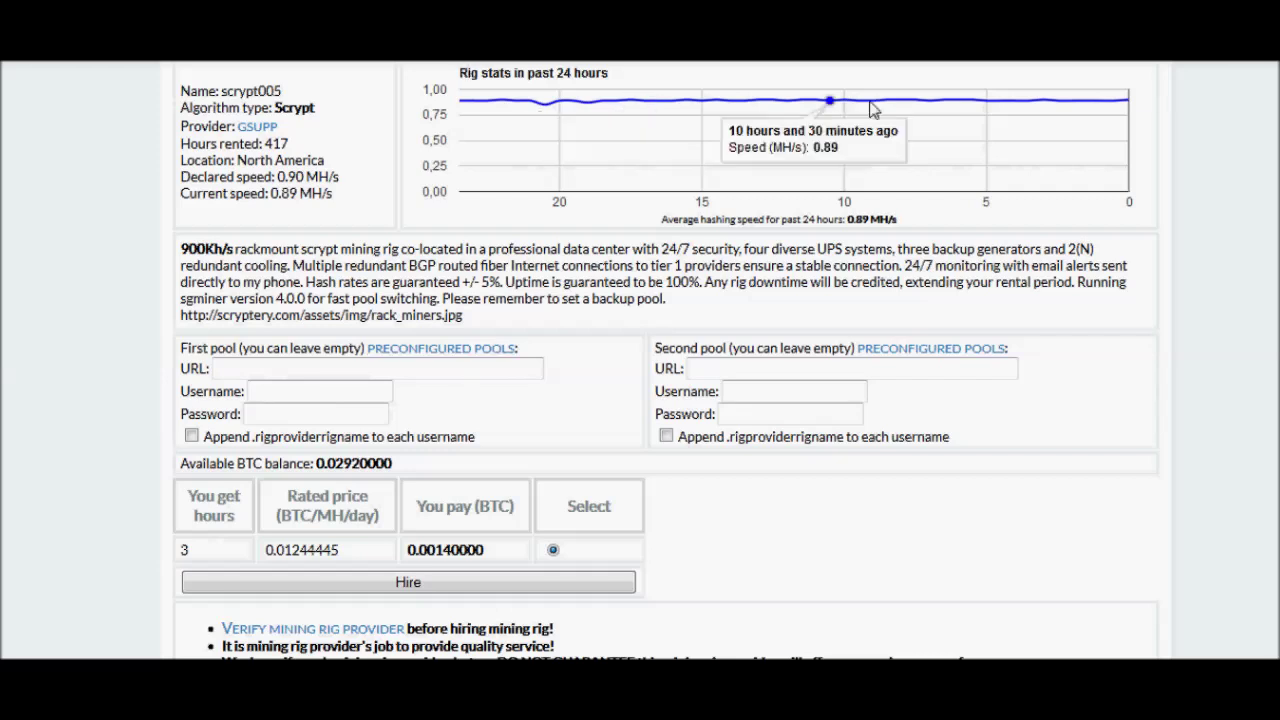
{"action": "left_click", "coordinate": [264, 376]}
{"action": "left_click", "coordinate": [455, 348]}
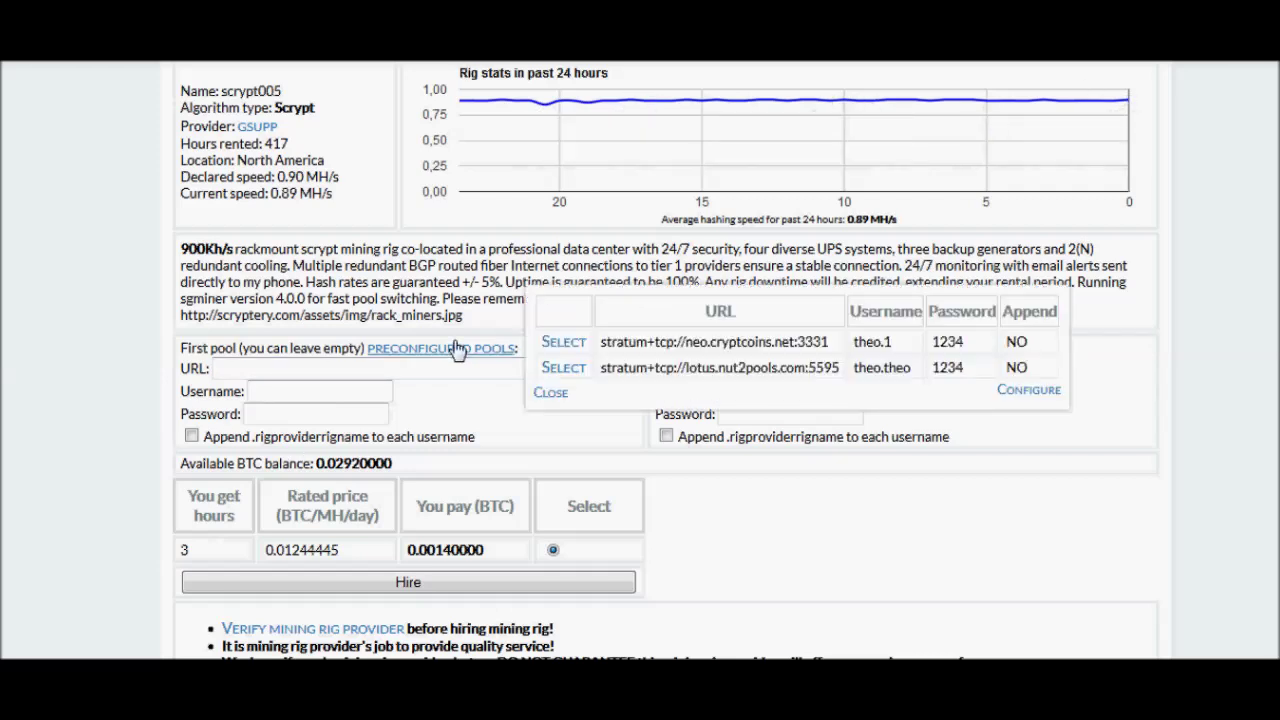
{"action": "left_click", "coordinate": [557, 371]}
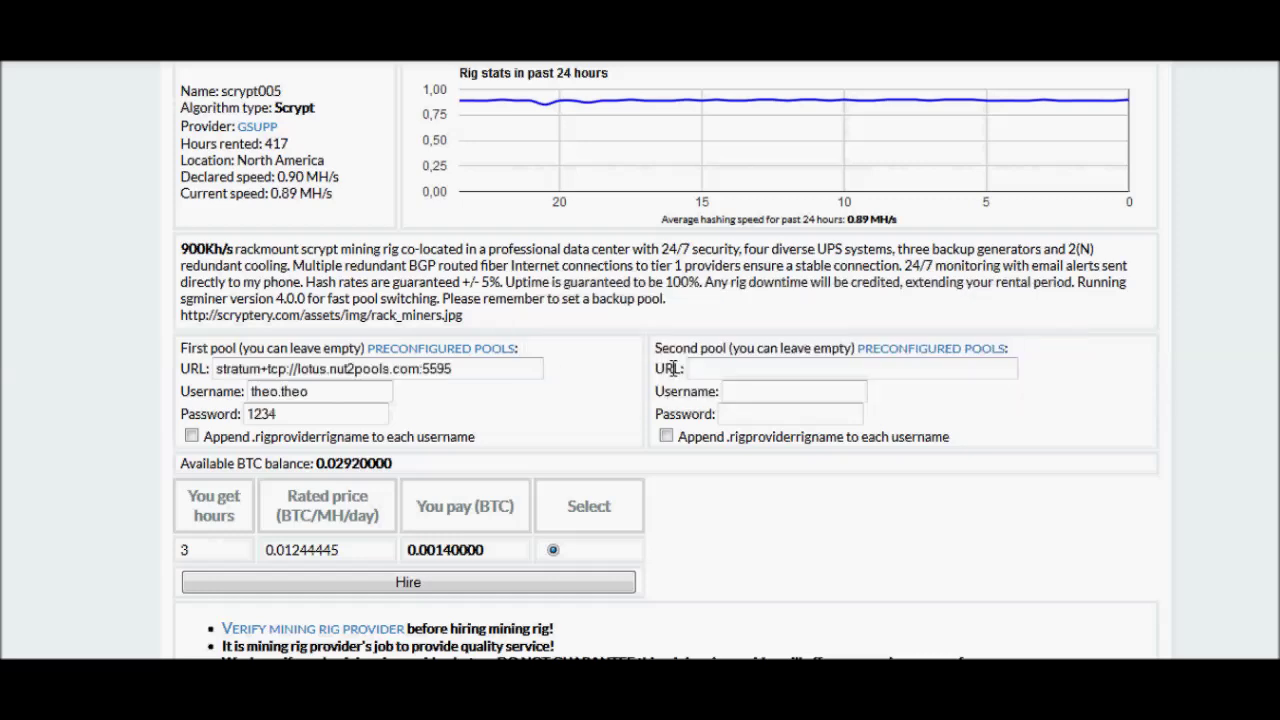
{"action": "left_click", "coordinate": [930, 348]}
{"action": "left_click", "coordinate": [340, 343]}
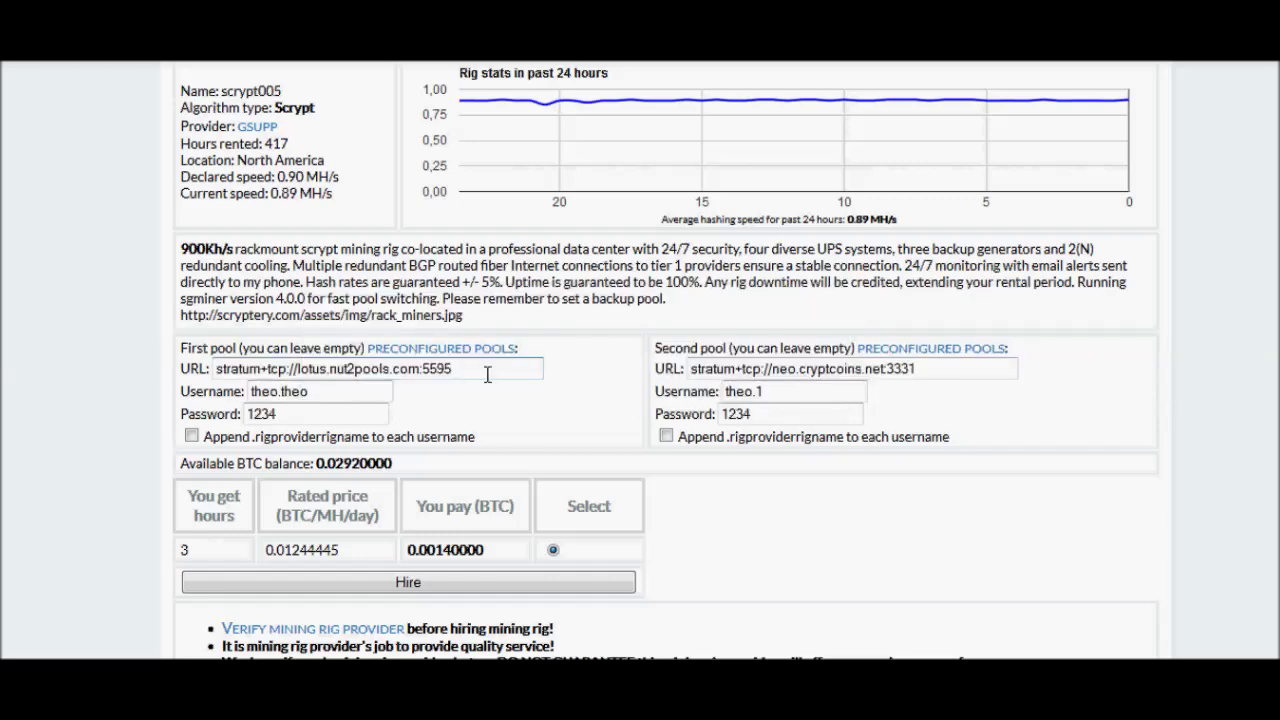
{"action": "scroll", "coordinate": [765, 545], "scroll_direction": "down", "scroll_amount": 2}
{"action": "left_click", "coordinate": [580, 468]}
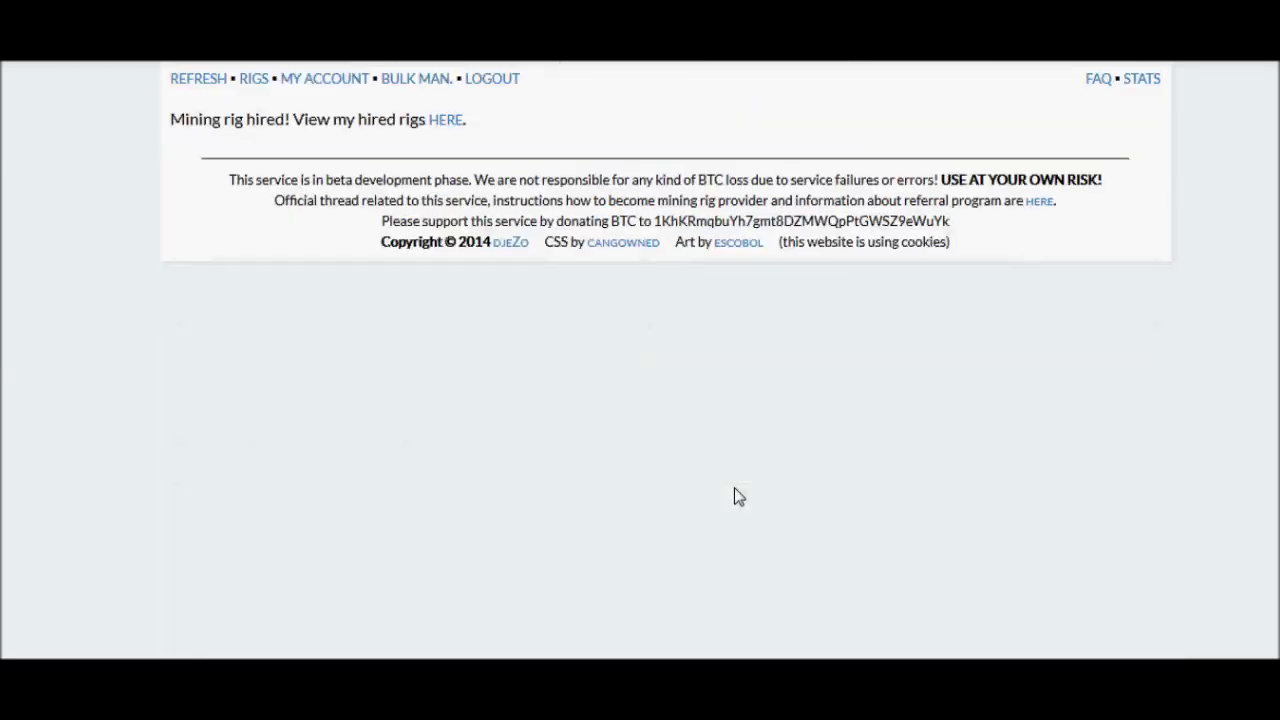
Step: Return to the RIGS list and filter it to North America with Max hours 6
{"action": "left_click", "coordinate": [252, 79]}
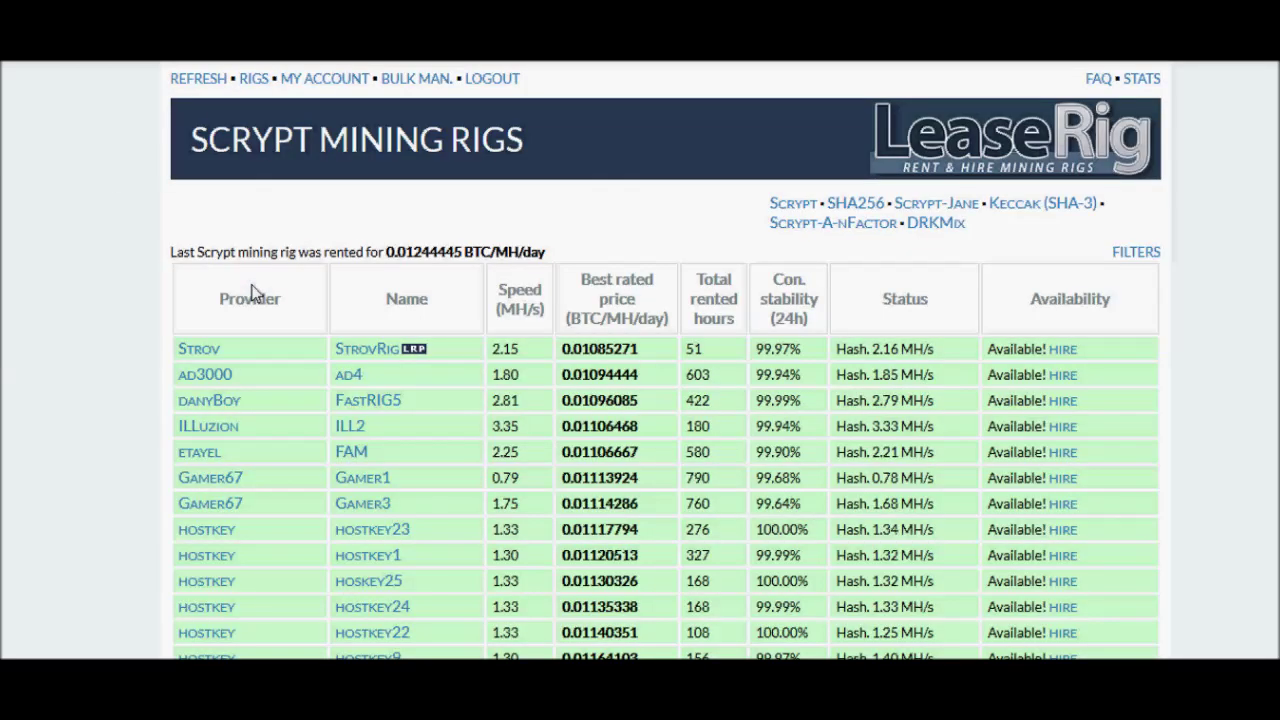
{"action": "left_click", "coordinate": [1136, 252]}
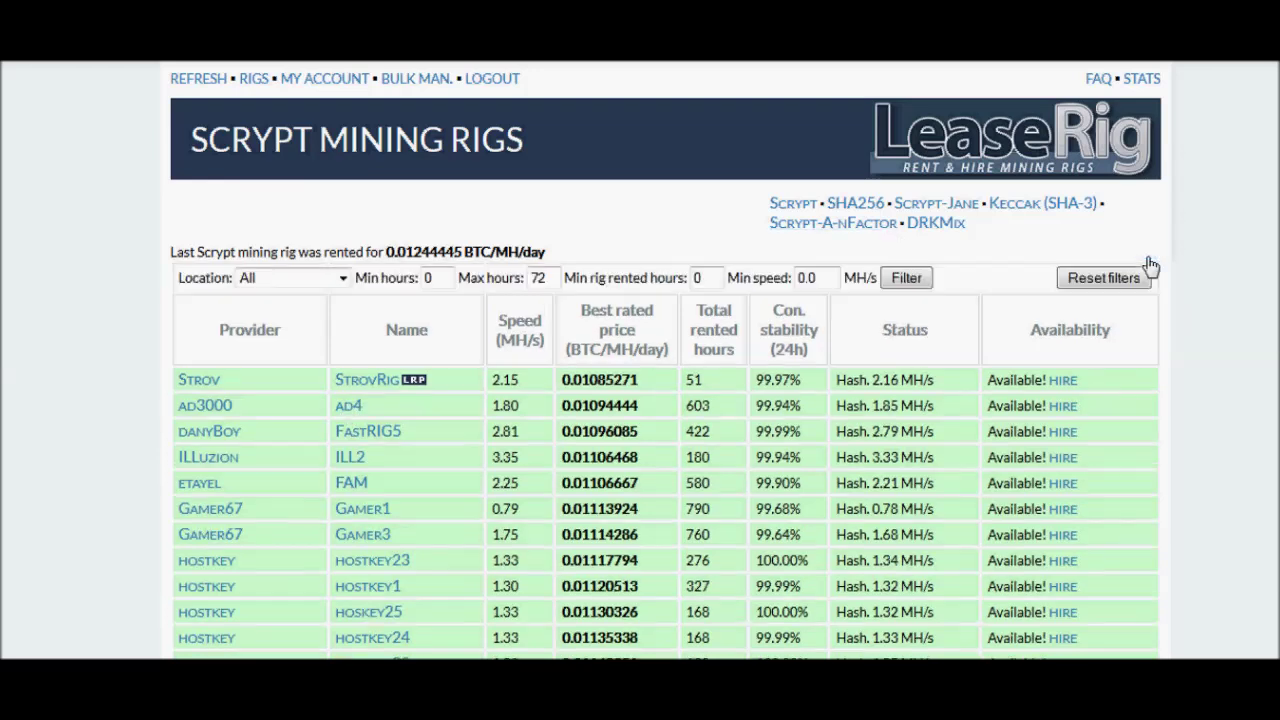
{"action": "left_click", "coordinate": [335, 278]}
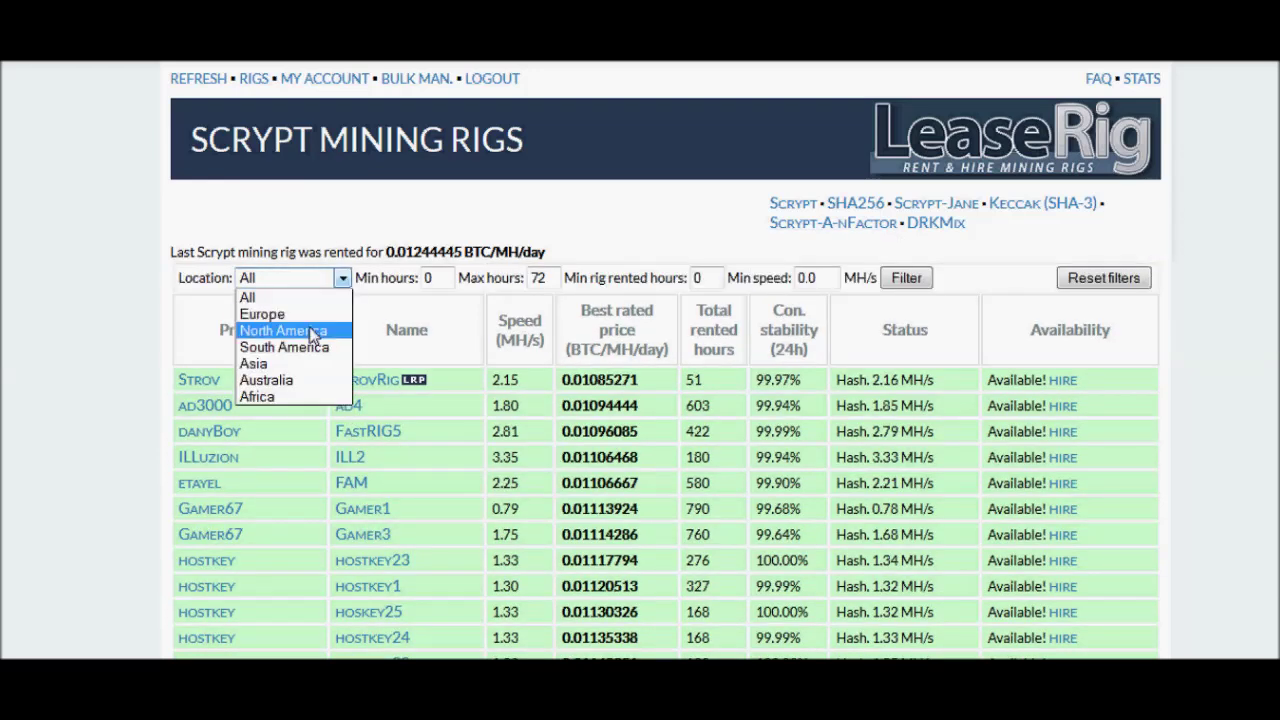
{"action": "left_click", "coordinate": [314, 328]}
{"action": "double_click", "coordinate": [541, 276]}
{"action": "type", "text": "6"}
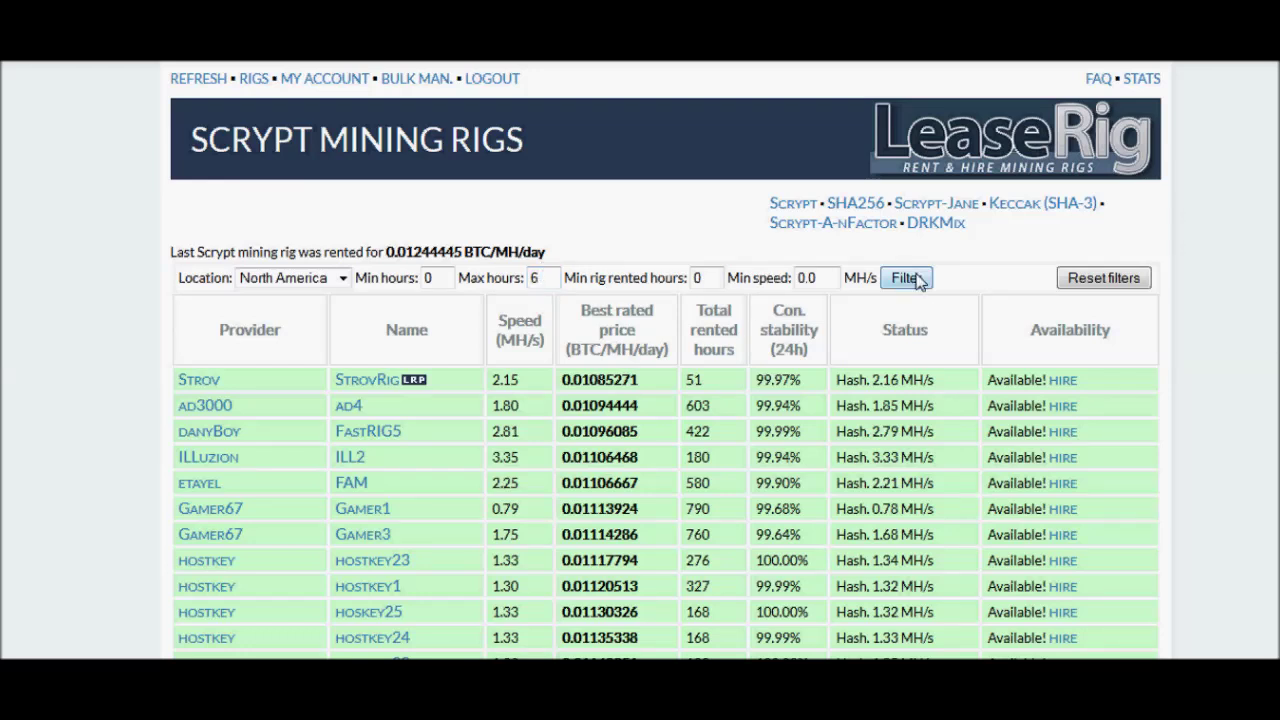
{"action": "left_click", "coordinate": [907, 278]}
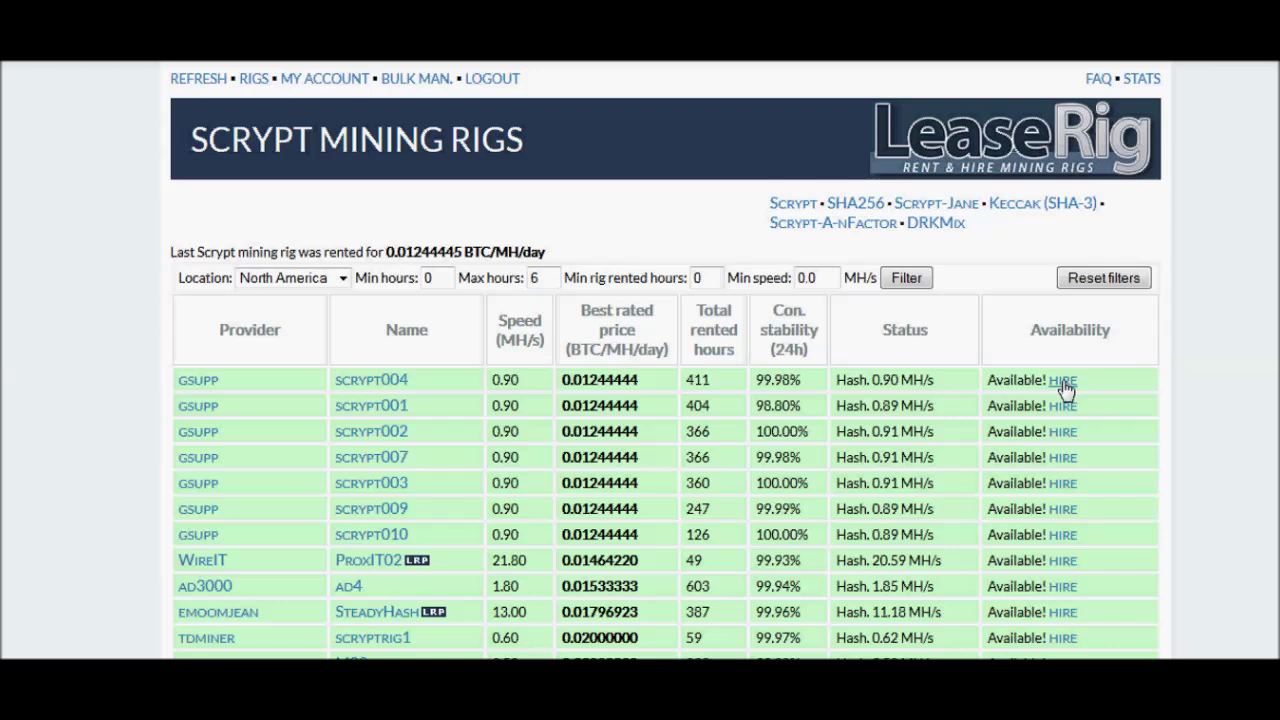
Step: Reapply the 6-hour filter to refresh available rigs and open scrypt001's hire page
{"action": "double_click", "coordinate": [549, 278]}
{"action": "type", "text": "6"}
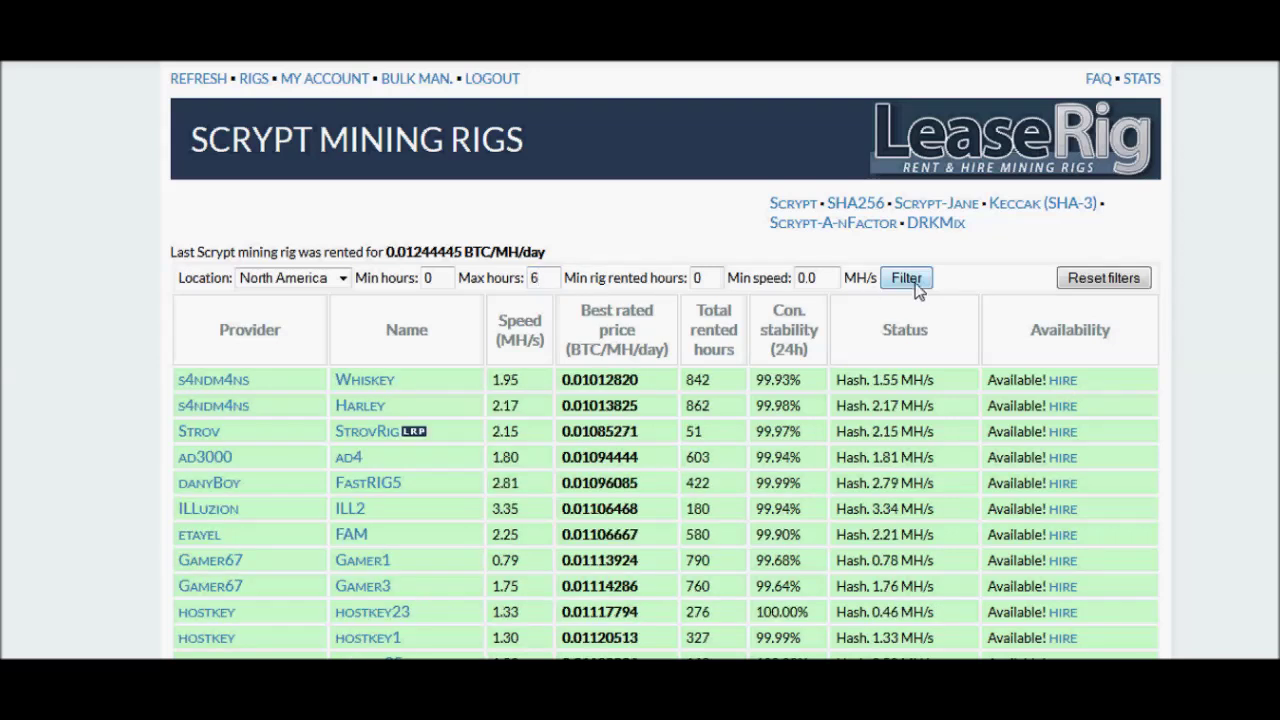
{"action": "left_click", "coordinate": [915, 284]}
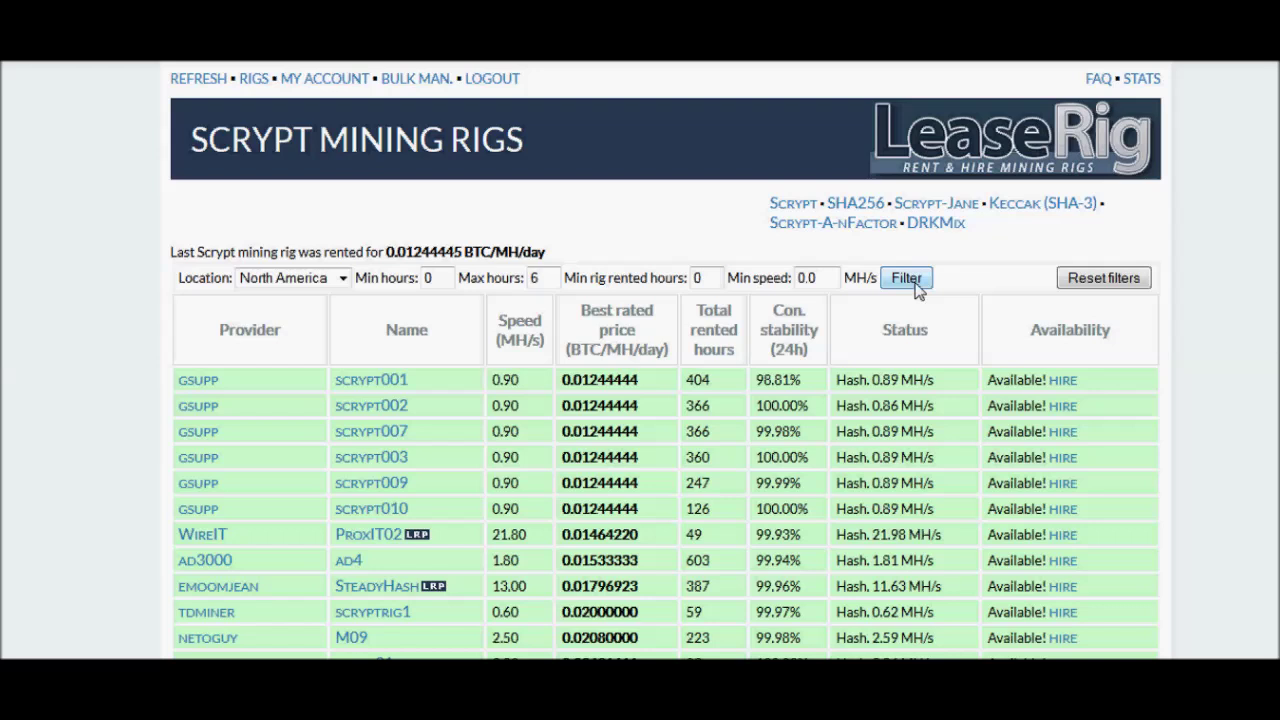
{"action": "left_click", "coordinate": [1064, 382]}
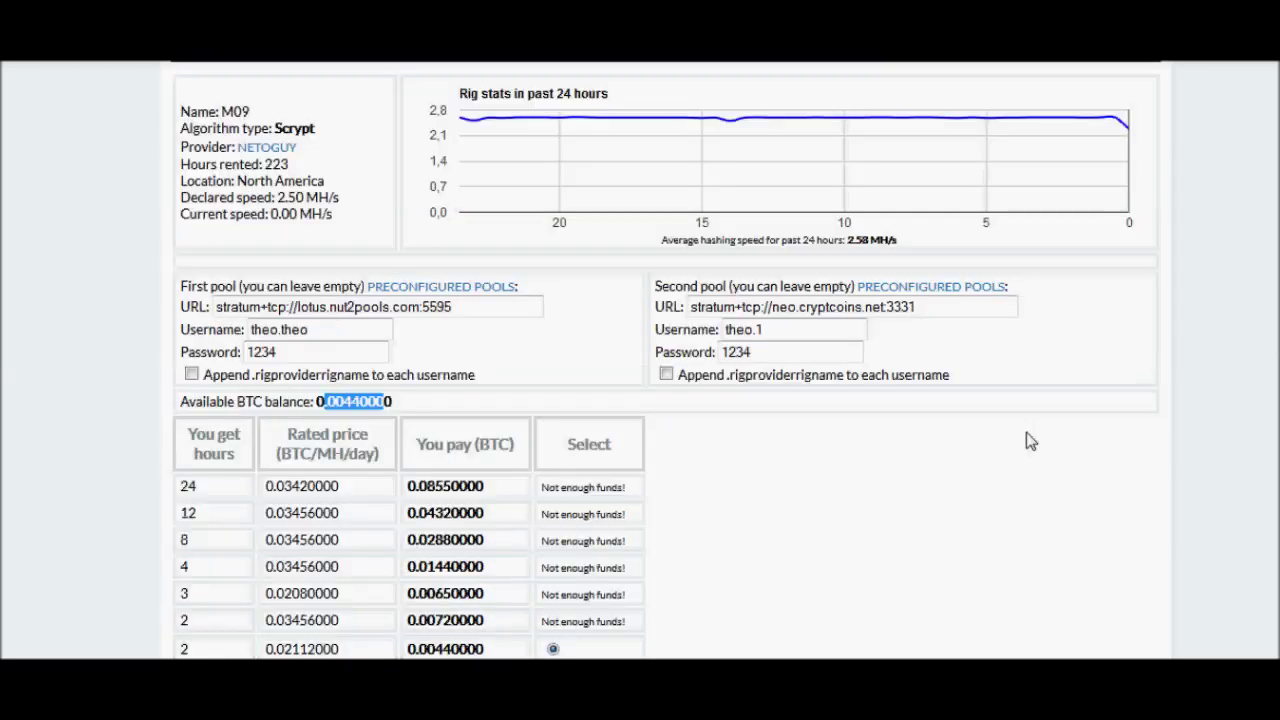
{"action": "scroll", "coordinate": [1026, 432], "scroll_direction": "up", "scroll_amount": 2}
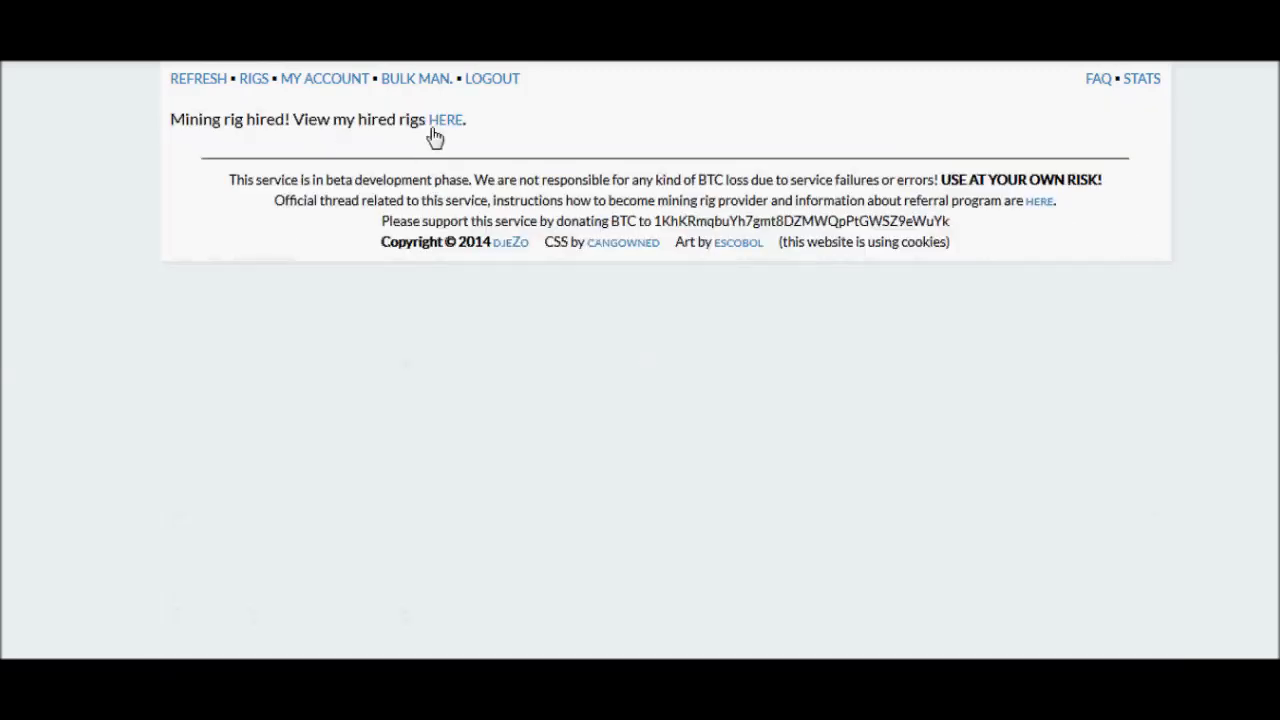
Step: Open the hired rigs list from the confirmation and review the eleven rigs' speeds and remaining times
{"action": "left_click", "coordinate": [444, 120]}
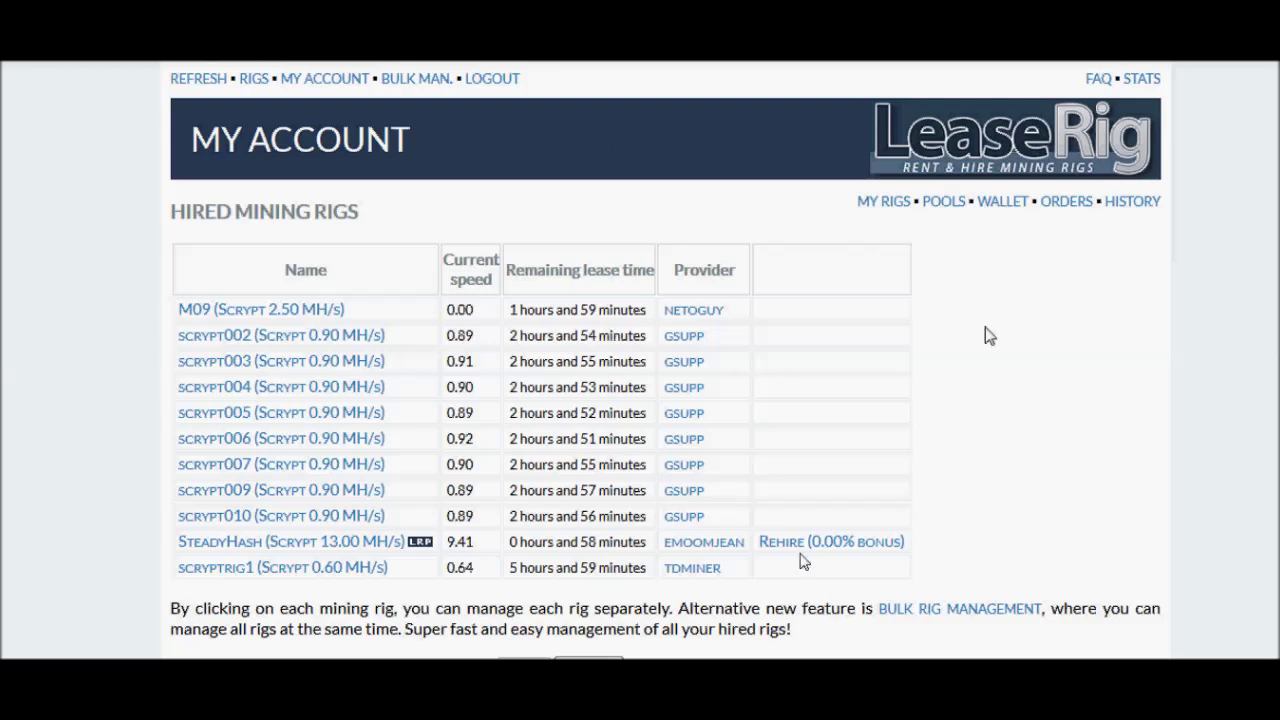
{"action": "scroll", "coordinate": [831, 206], "scroll_direction": "down", "scroll_amount": 2}
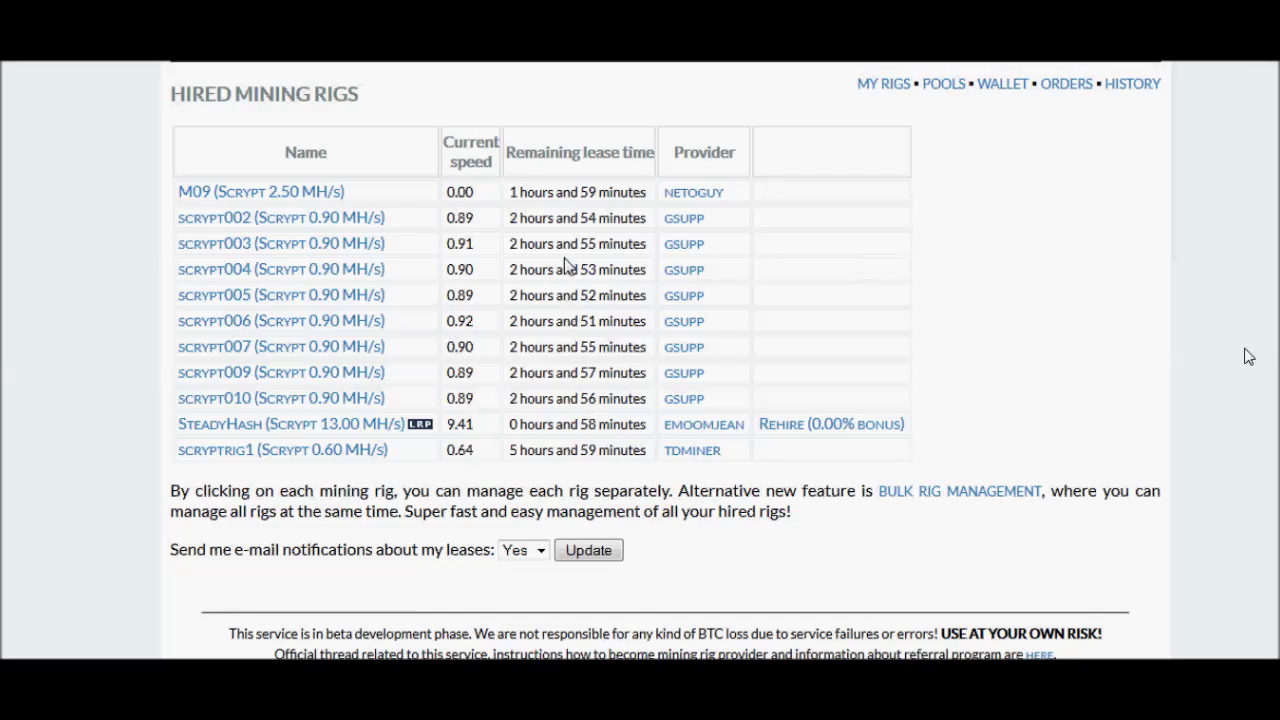
{"action": "scroll", "coordinate": [367, 190], "scroll_direction": "up", "scroll_amount": 1}
{"action": "scroll", "coordinate": [367, 190], "scroll_direction": "up", "scroll_amount": 2}
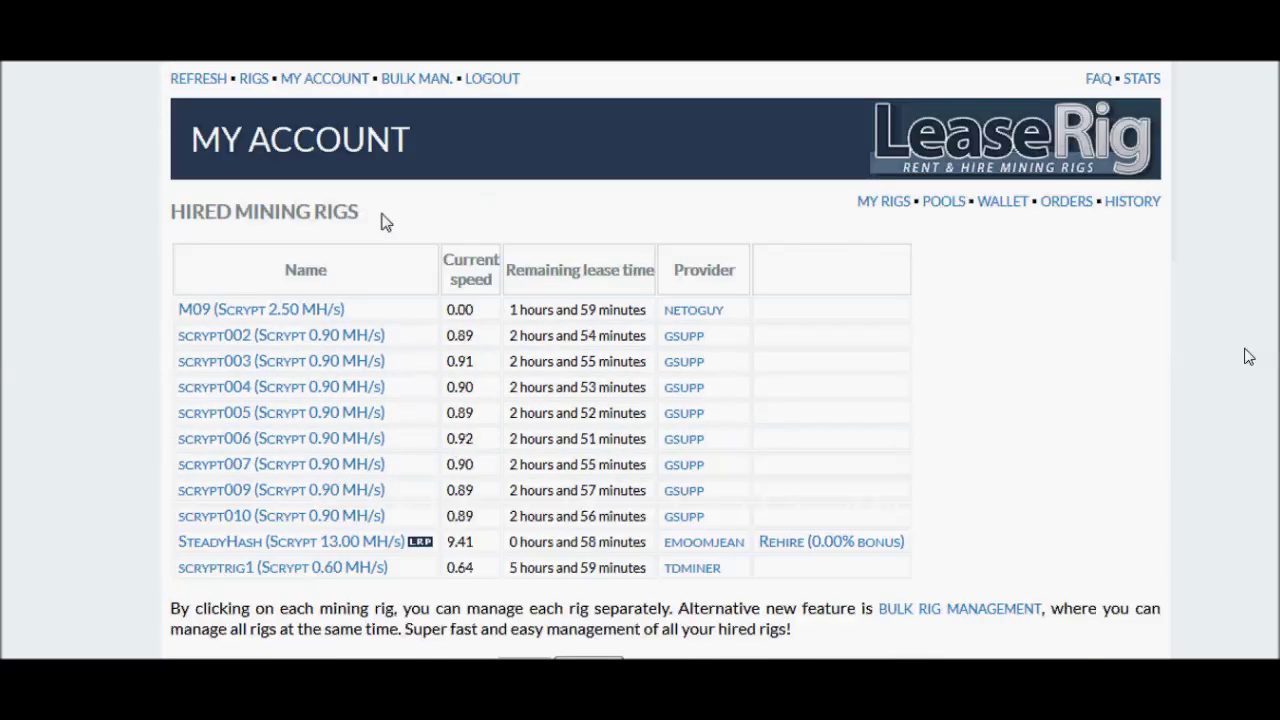
{"action": "left_click", "coordinate": [416, 80]}
{"action": "scroll", "coordinate": [752, 116], "scroll_direction": "down", "scroll_amount": 2}
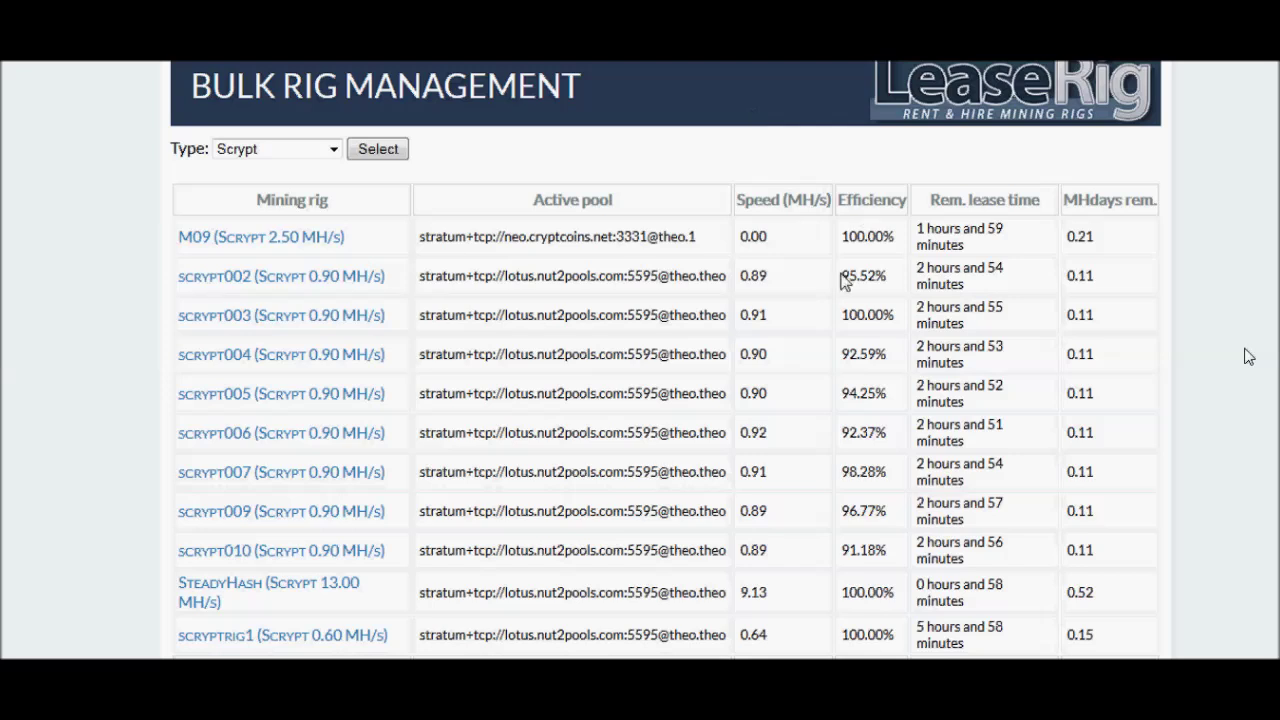
{"action": "scroll", "coordinate": [842, 282], "scroll_direction": "down", "scroll_amount": 2}
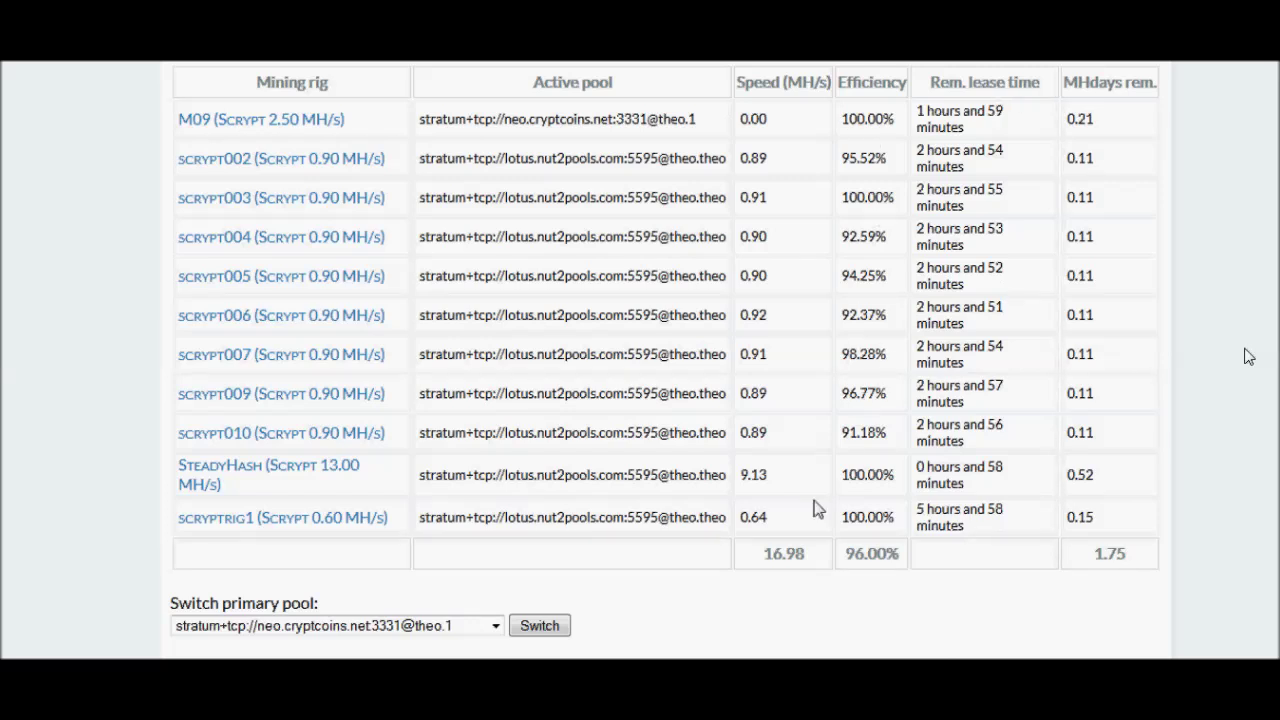
{"action": "left_click_drag", "start_coordinate": [752, 560], "coordinate": [1149, 557]}
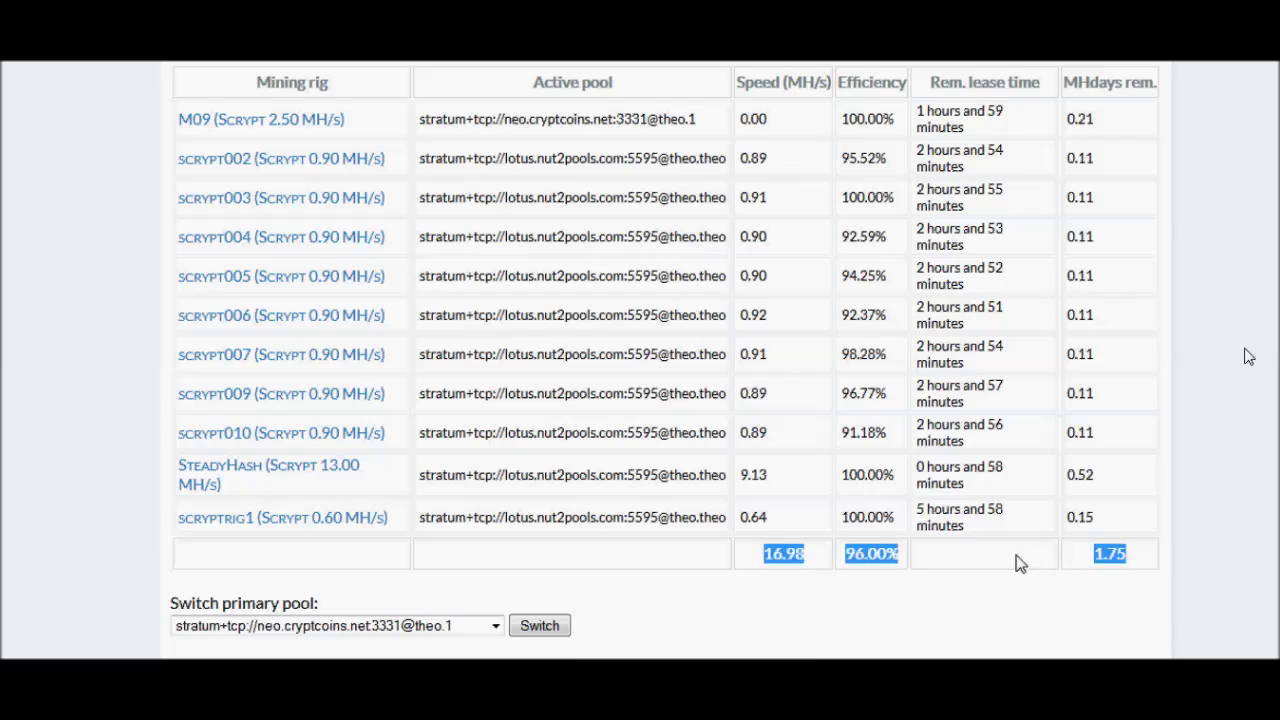
{"action": "left_click", "coordinate": [800, 594]}
{"action": "scroll", "coordinate": [757, 600], "scroll_direction": "down", "scroll_amount": 5}
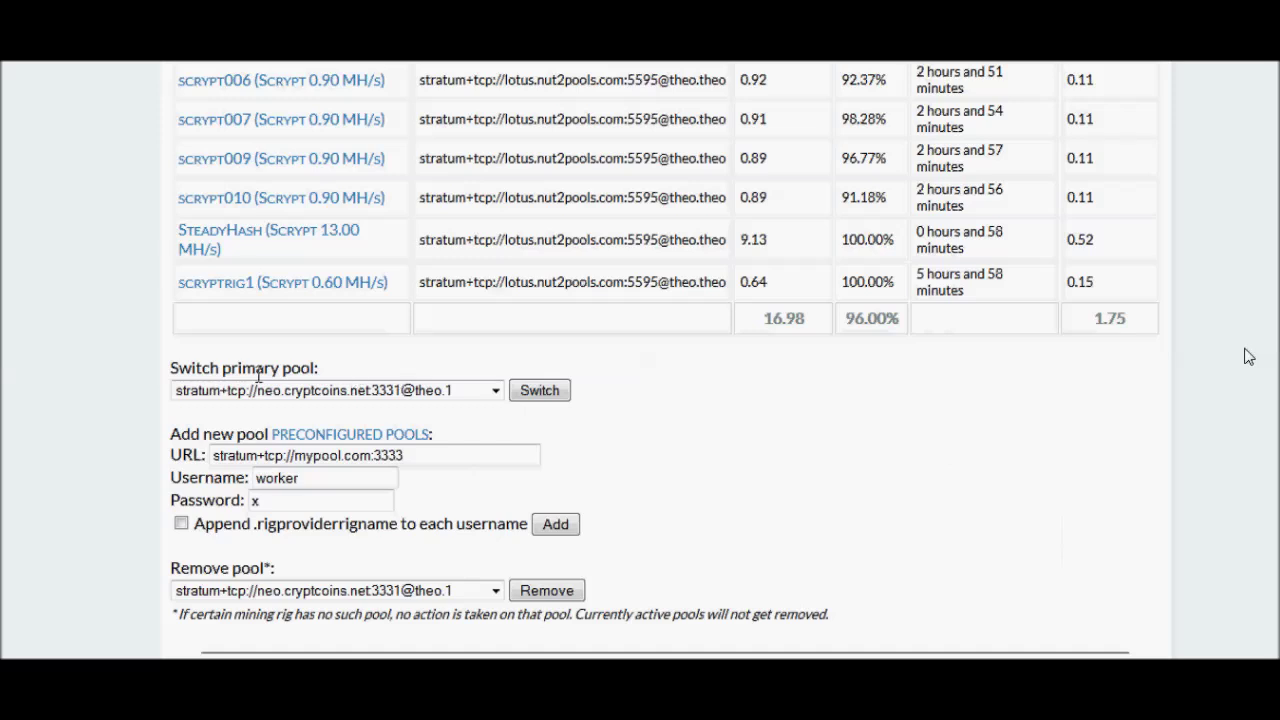
{"action": "left_click", "coordinate": [490, 391]}
{"action": "left_click", "coordinate": [483, 409]}
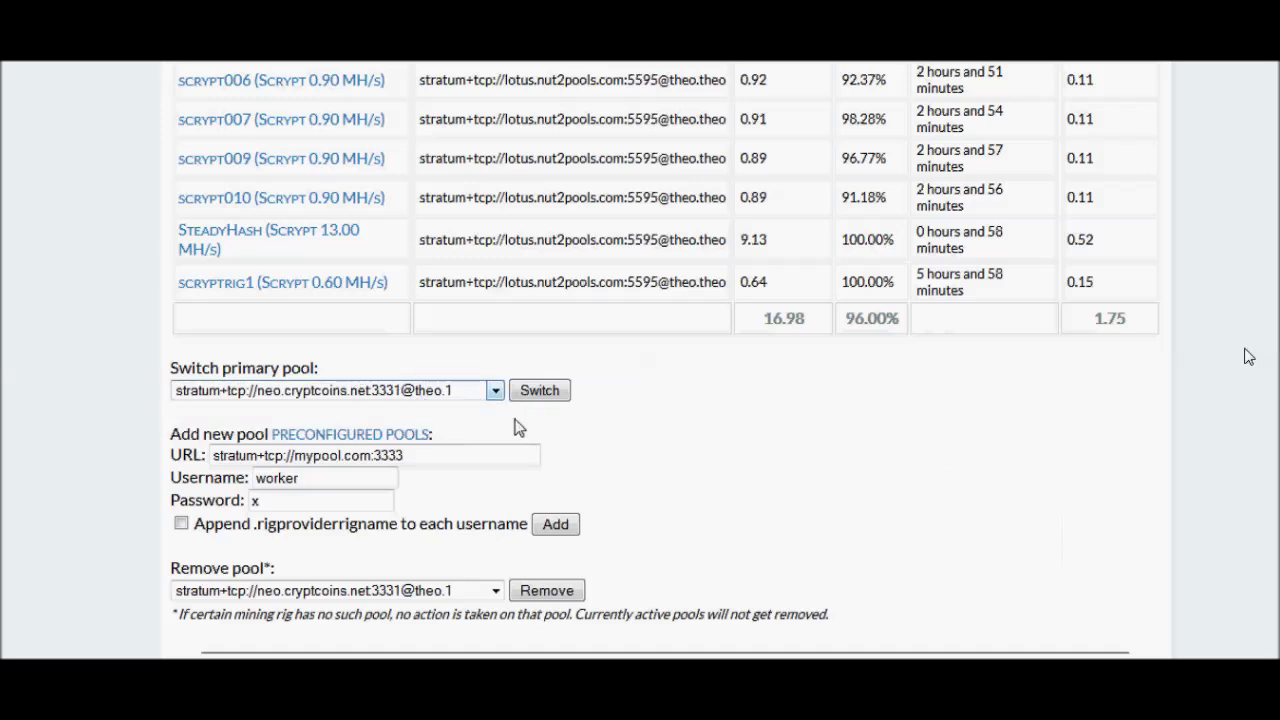
{"action": "triple_click", "coordinate": [215, 436]}
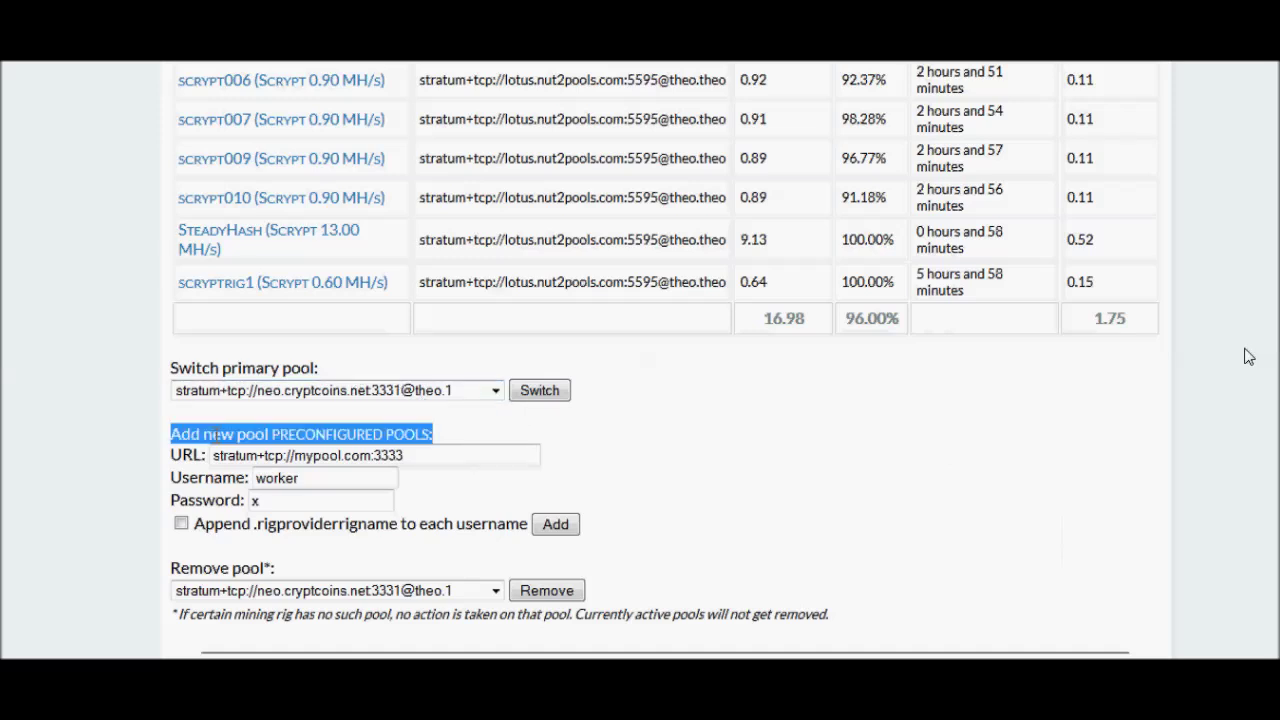
{"action": "left_click", "coordinate": [741, 436]}
{"action": "scroll", "coordinate": [741, 440], "scroll_direction": "down", "scroll_amount": 1}
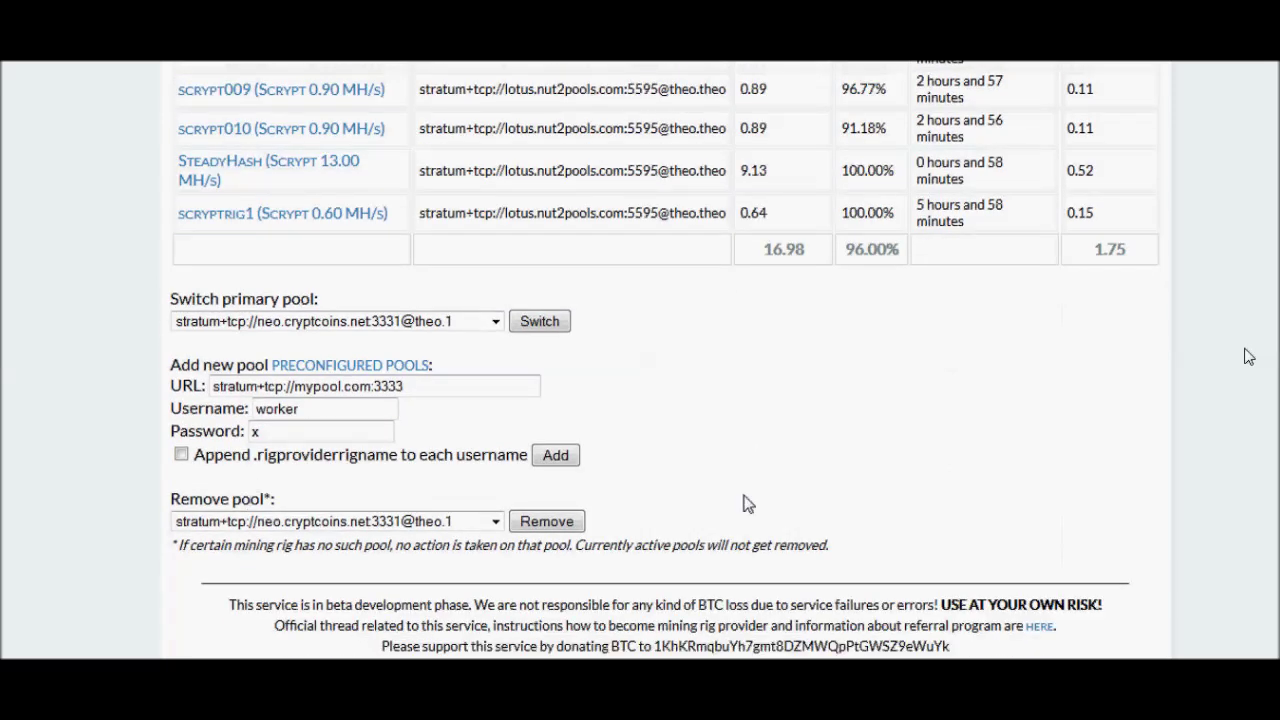
{"action": "triple_click", "coordinate": [655, 545]}
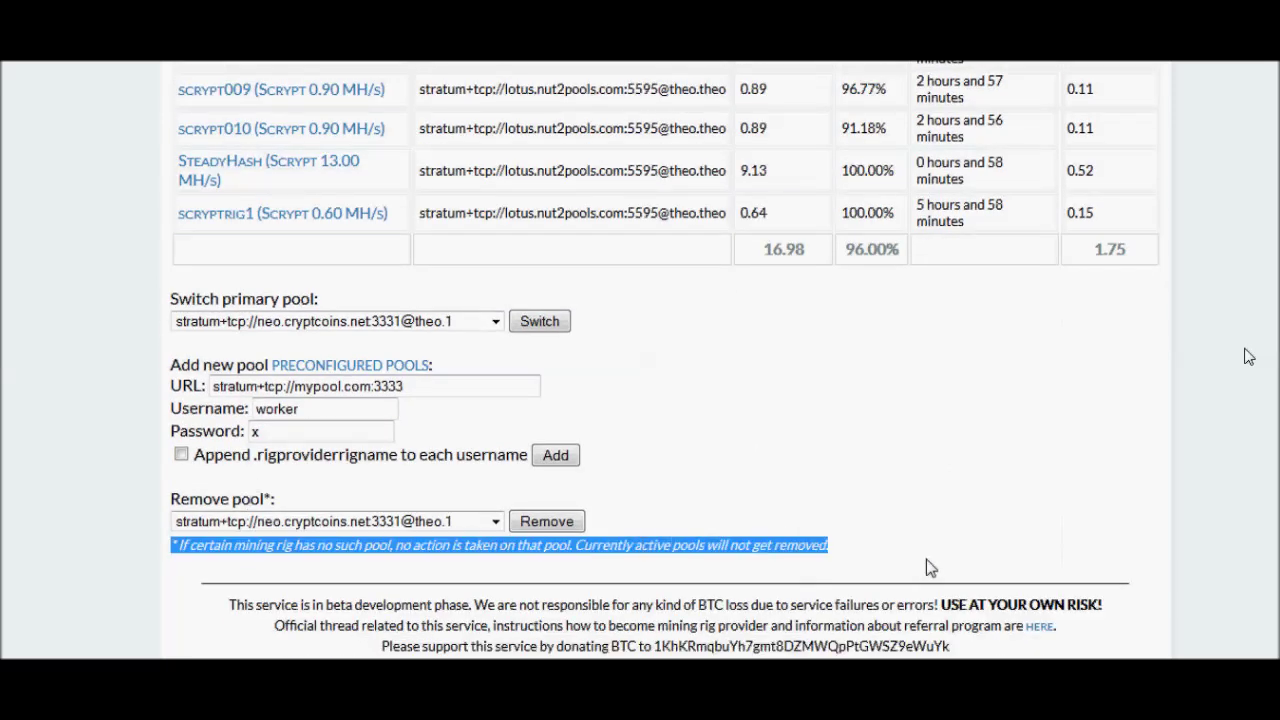
{"action": "scroll", "coordinate": [729, 500], "scroll_direction": "up", "scroll_amount": 6}
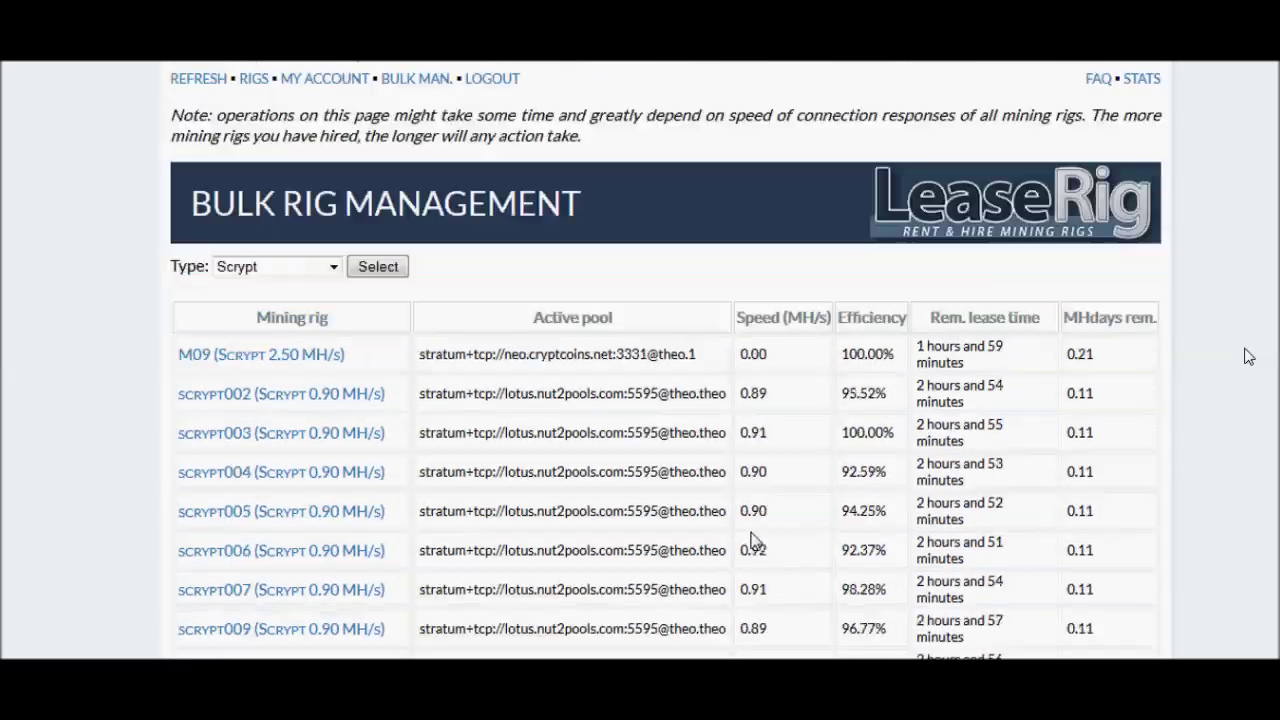
{"action": "left_click", "coordinate": [286, 273]}
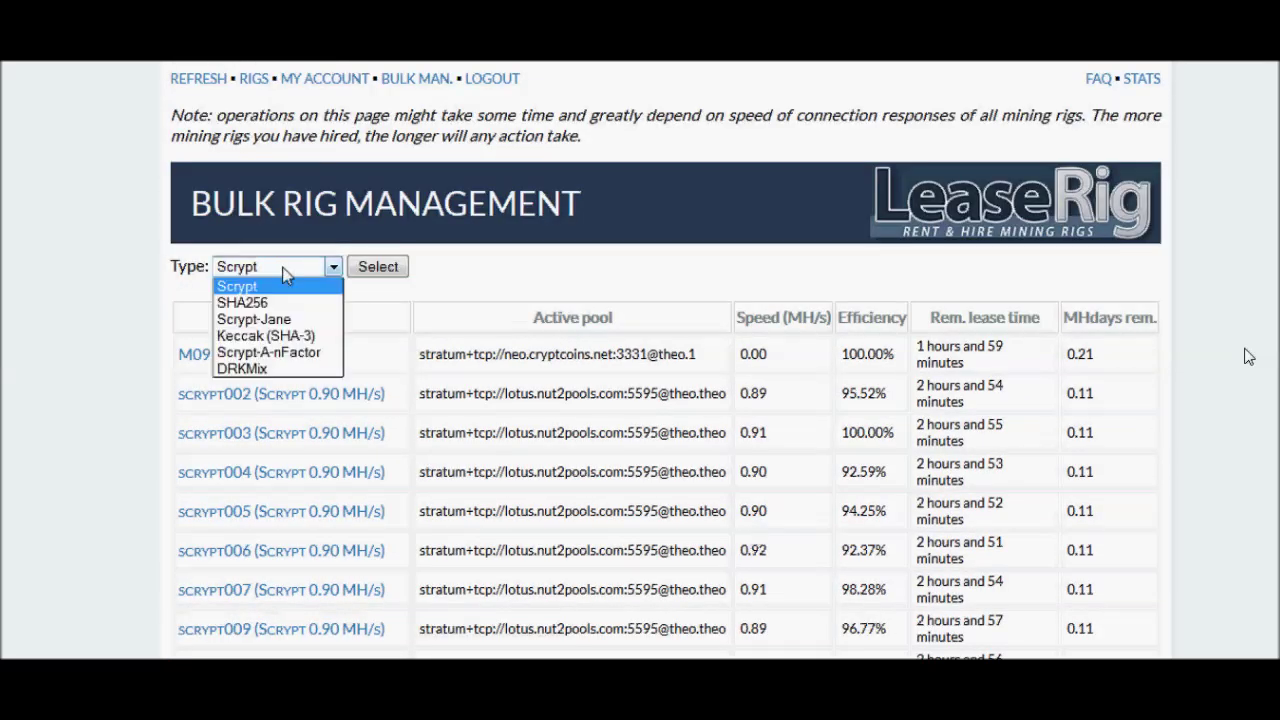
{"action": "left_click", "coordinate": [286, 273]}
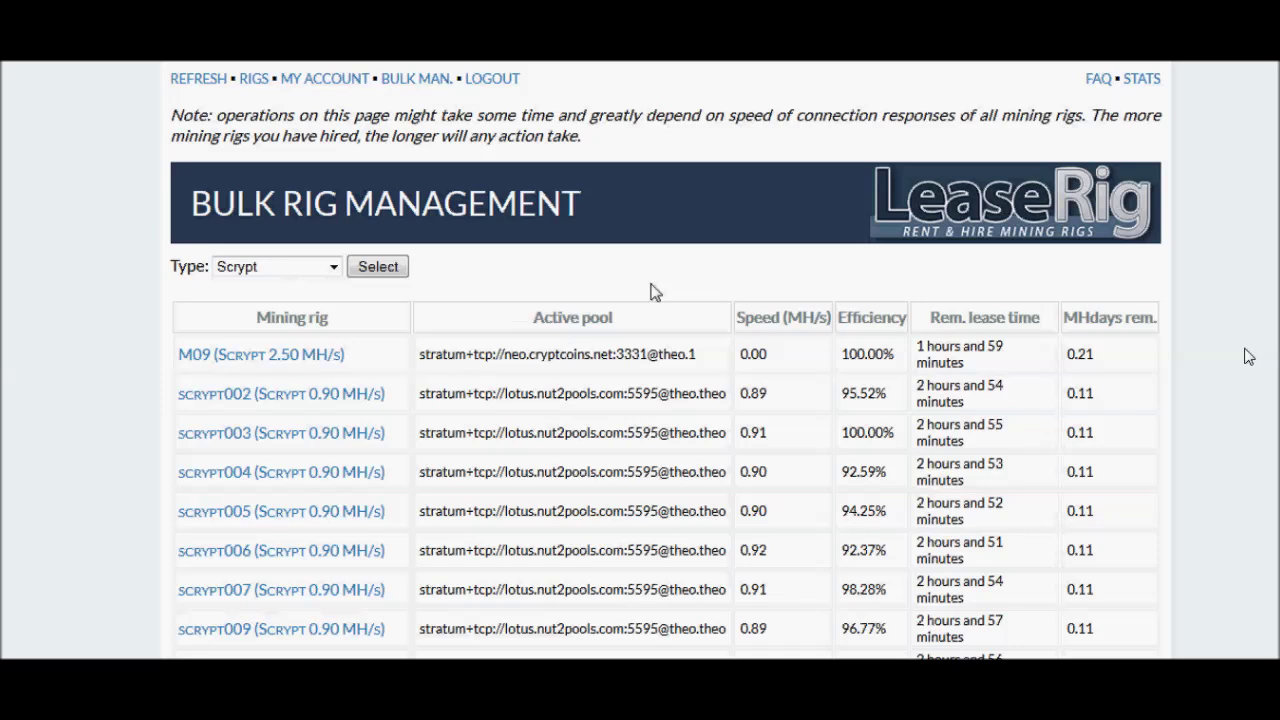
{"action": "left_click_drag", "start_coordinate": [601, 134], "coordinate": [168, 118]}
{"action": "left_click", "coordinate": [168, 118]}
{"action": "left_click", "coordinate": [331, 355]}
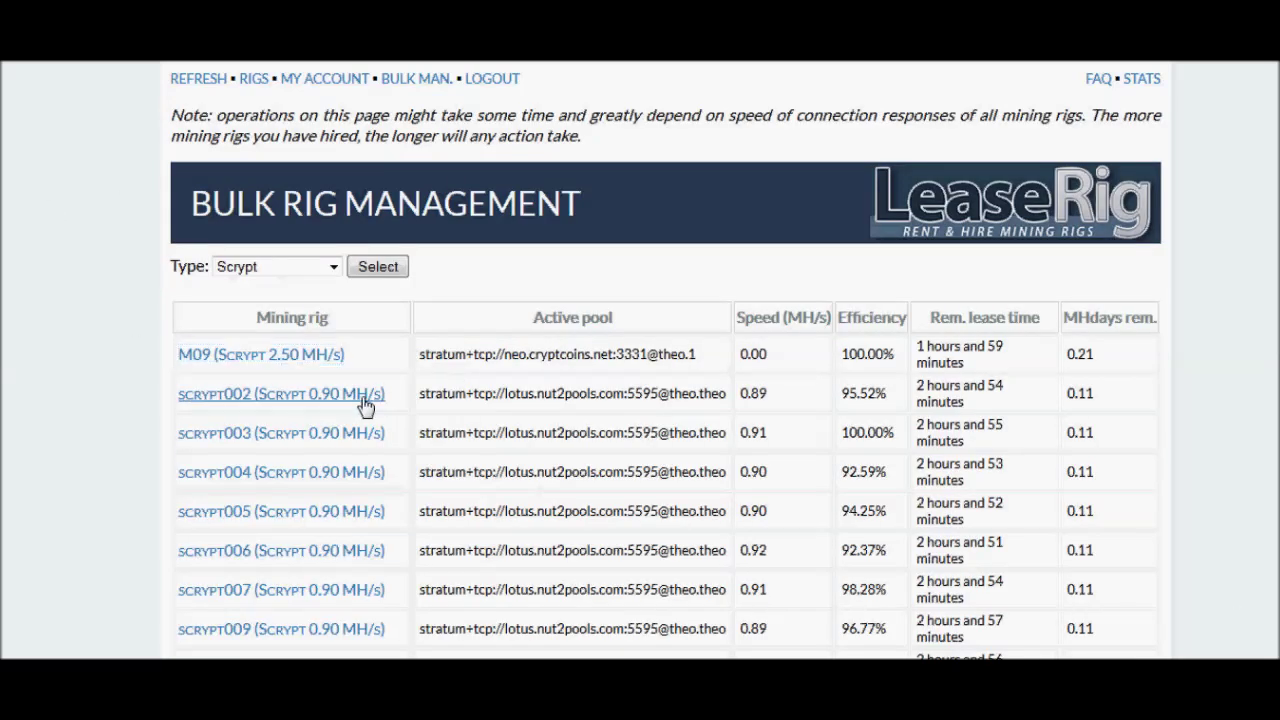
{"action": "left_click", "coordinate": [363, 396]}
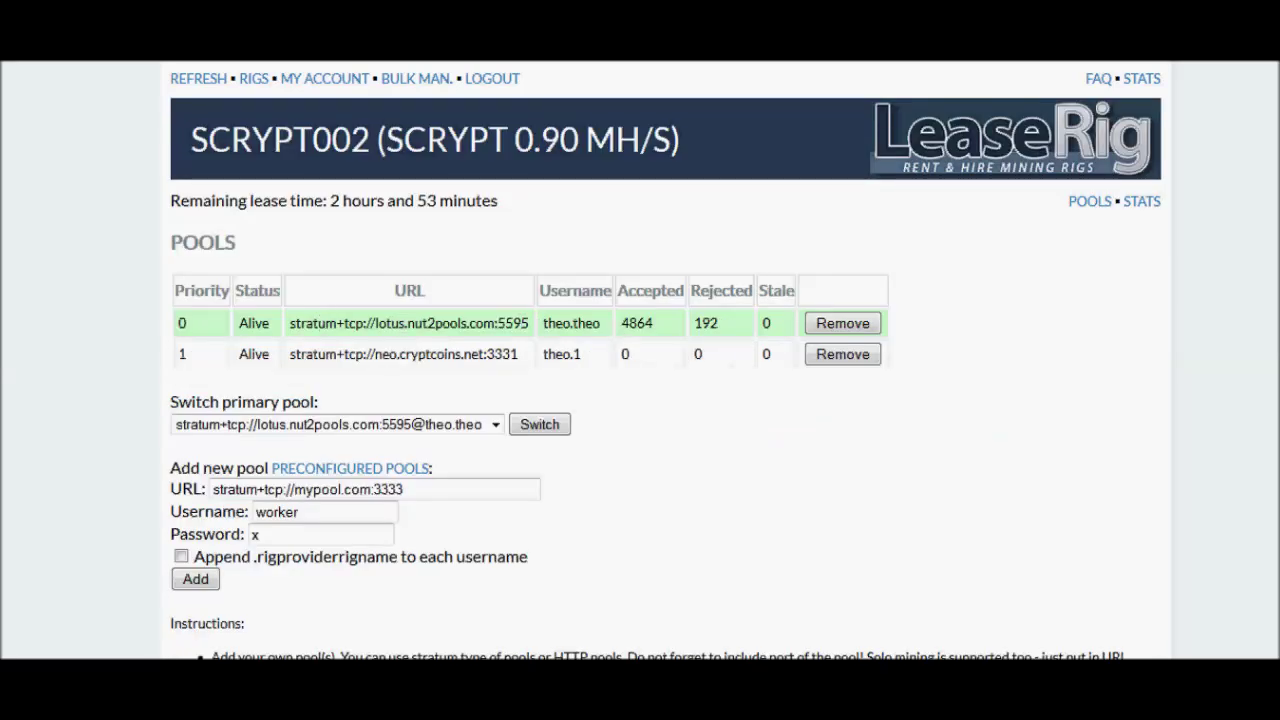
{"action": "key", "text": "alt+Left"}
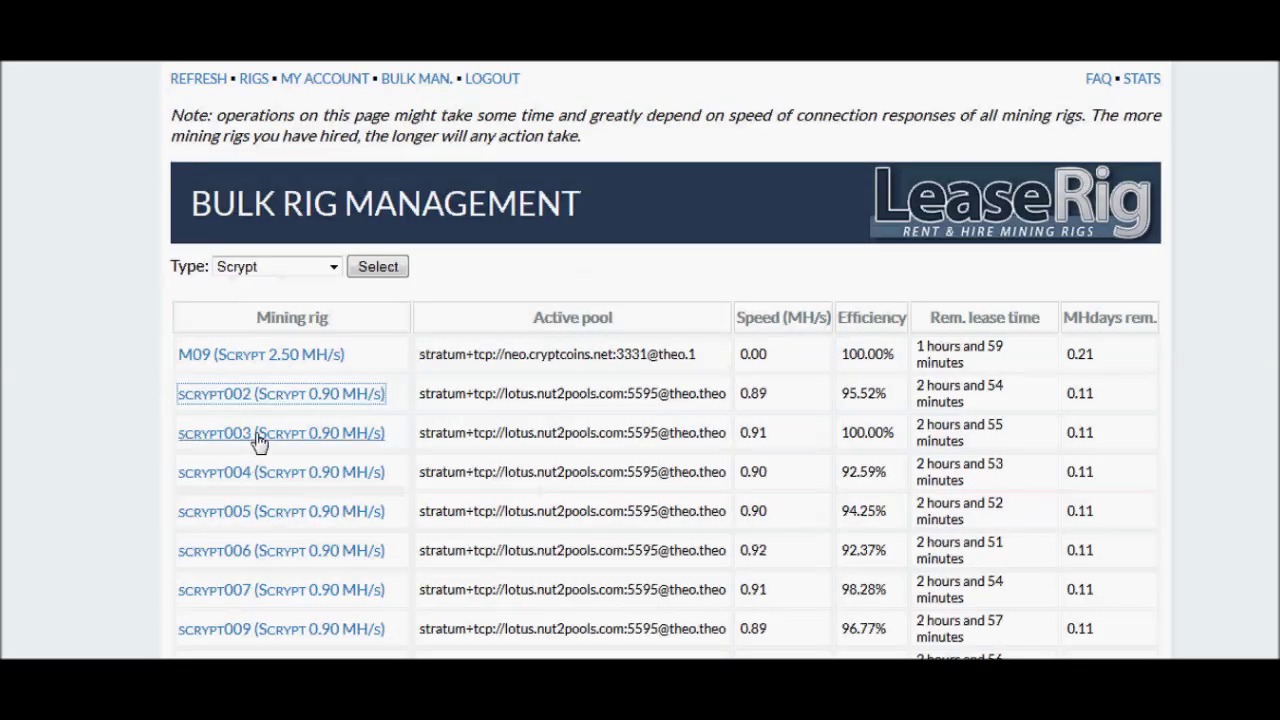
{"action": "left_click", "coordinate": [258, 440]}
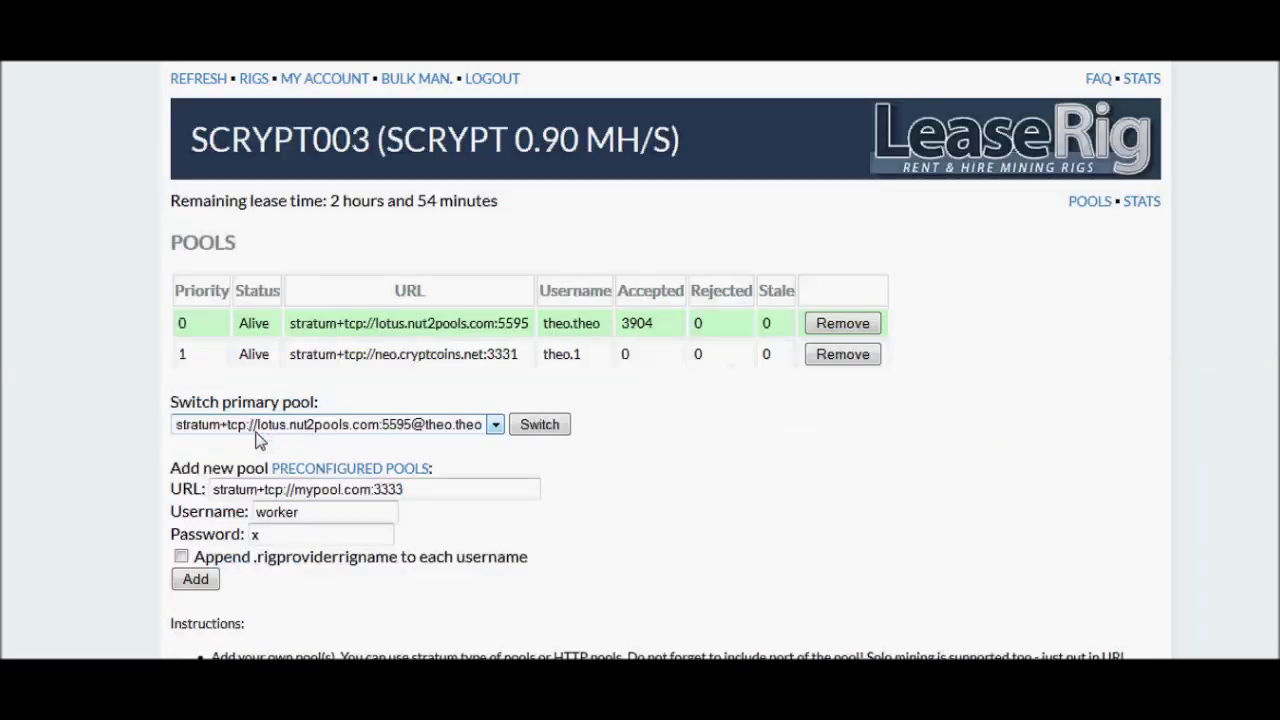
{"action": "key", "text": "alt+Left"}
{"action": "scroll", "coordinate": [178, 361], "scroll_direction": "down", "scroll_amount": 2}
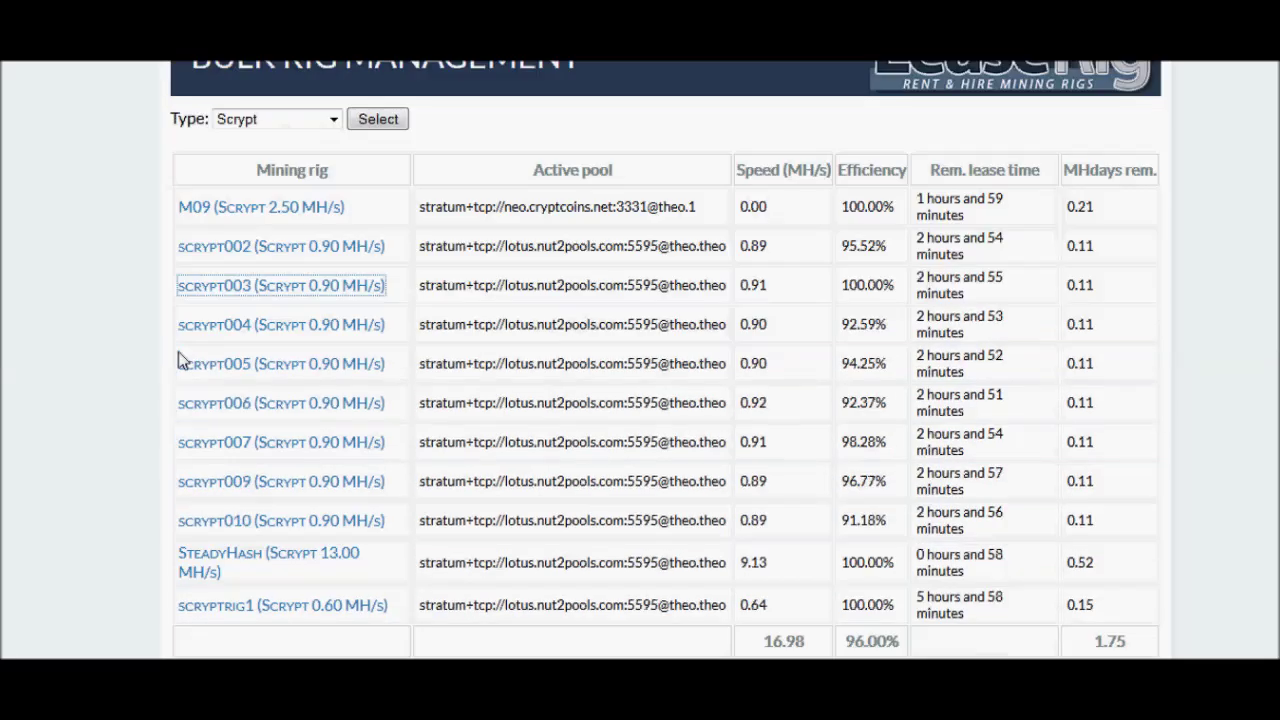
{"action": "scroll", "coordinate": [178, 352], "scroll_direction": "down", "scroll_amount": 2}
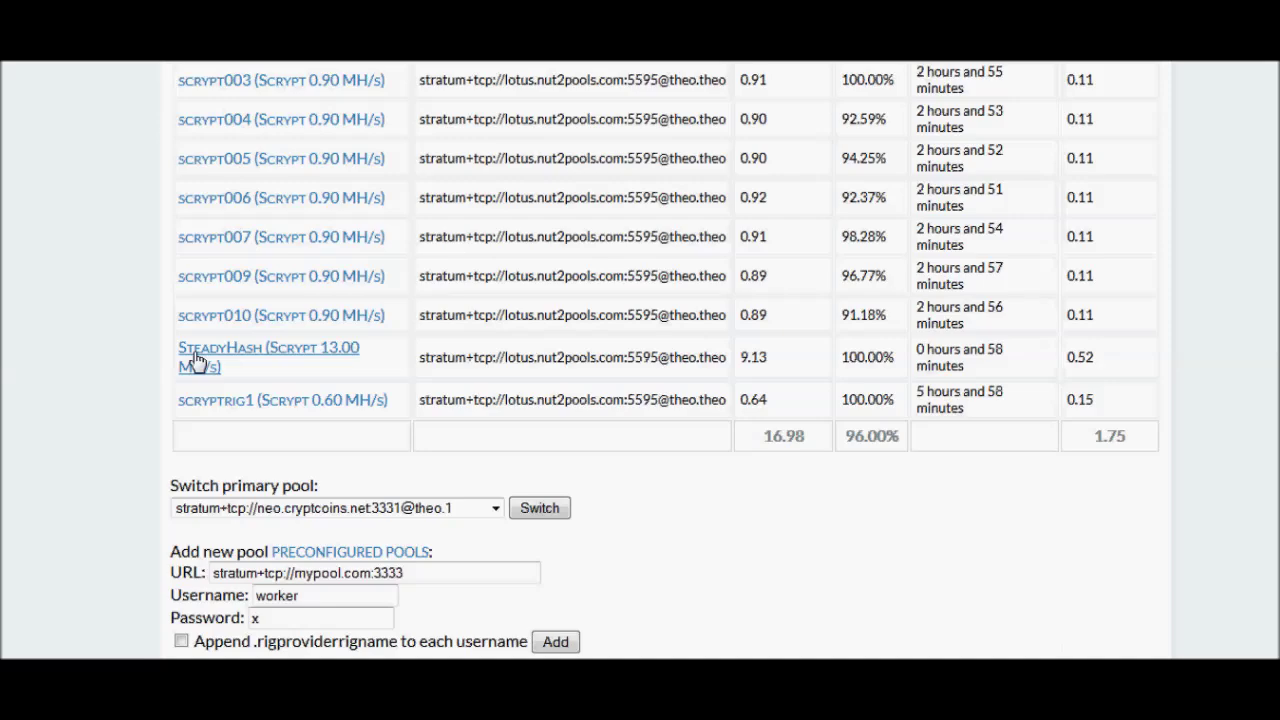
{"action": "left_click", "coordinate": [198, 358]}
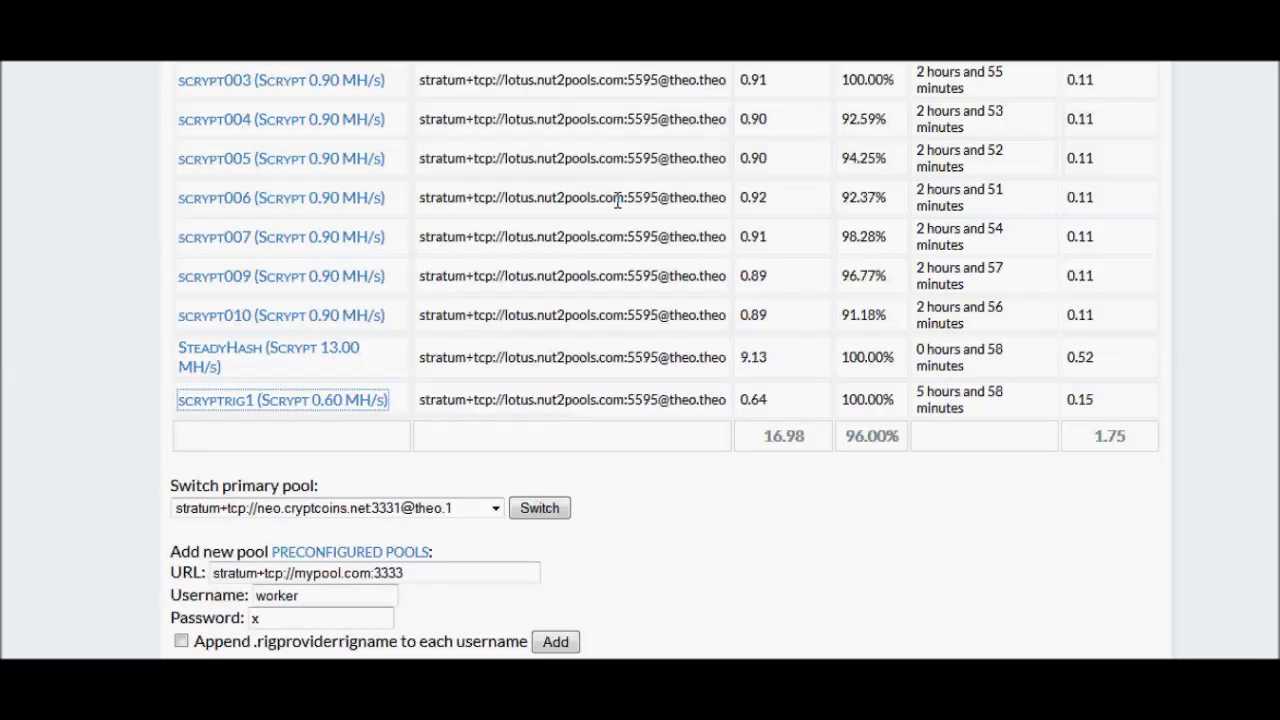
{"action": "scroll", "coordinate": [1222, 544], "scroll_direction": "up", "scroll_amount": 4}
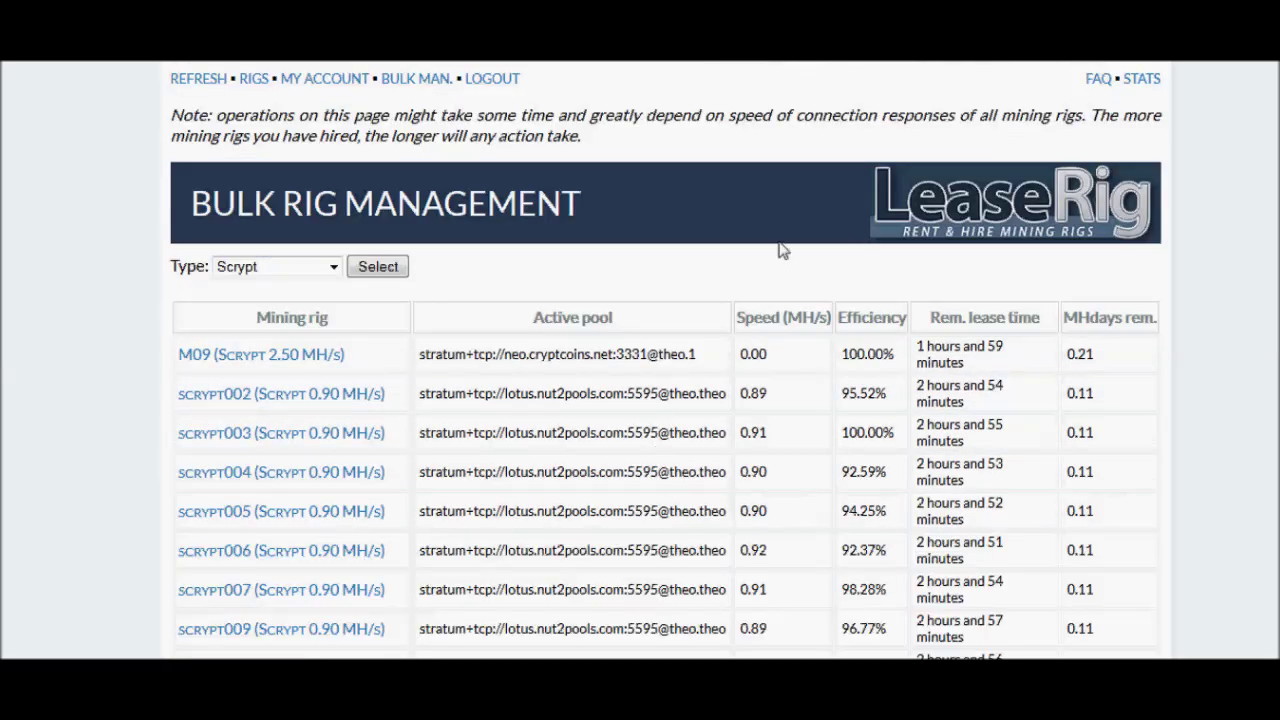
{"action": "scroll", "coordinate": [868, 400], "scroll_direction": "down", "scroll_amount": 3}
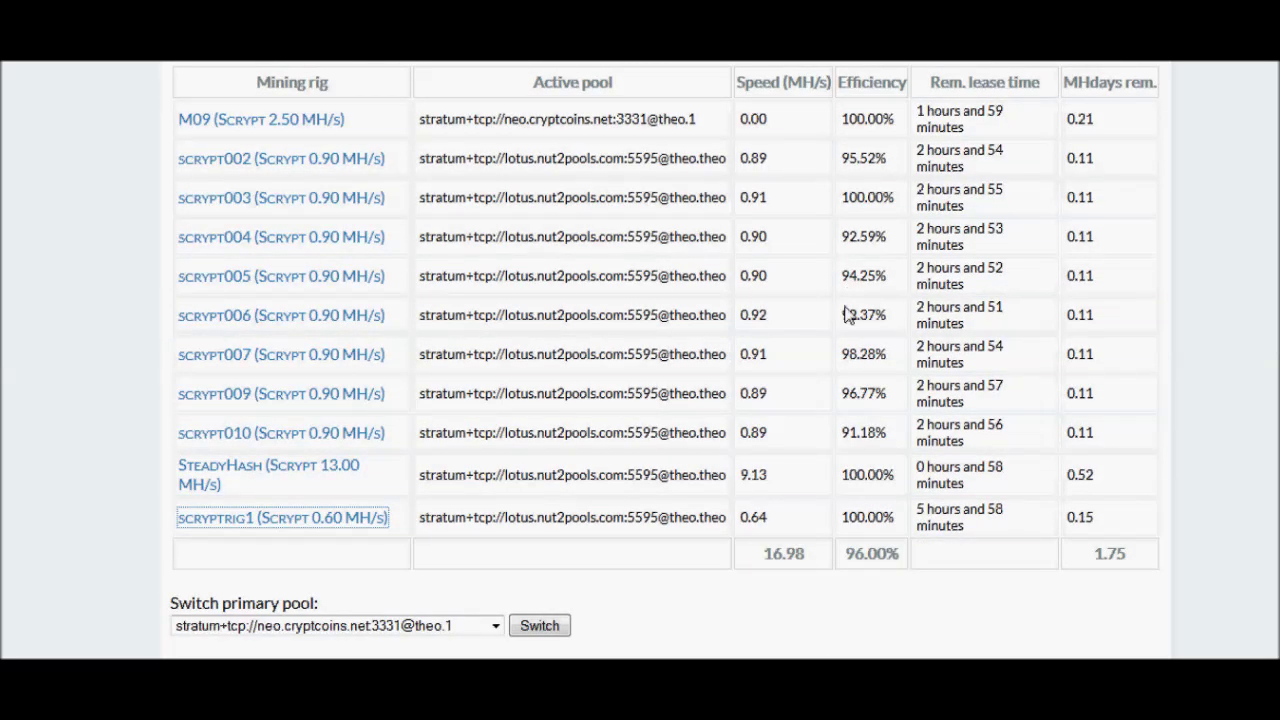
{"action": "scroll", "coordinate": [848, 272], "scroll_direction": "up", "scroll_amount": 3}
Step: Open MY ACCOUNT and review the Hired Mining Rigs table, including M09 at 2.63 MH/s
{"action": "left_click", "coordinate": [313, 85]}
{"action": "scroll", "coordinate": [1000, 250], "scroll_direction": "down", "scroll_amount": 2}
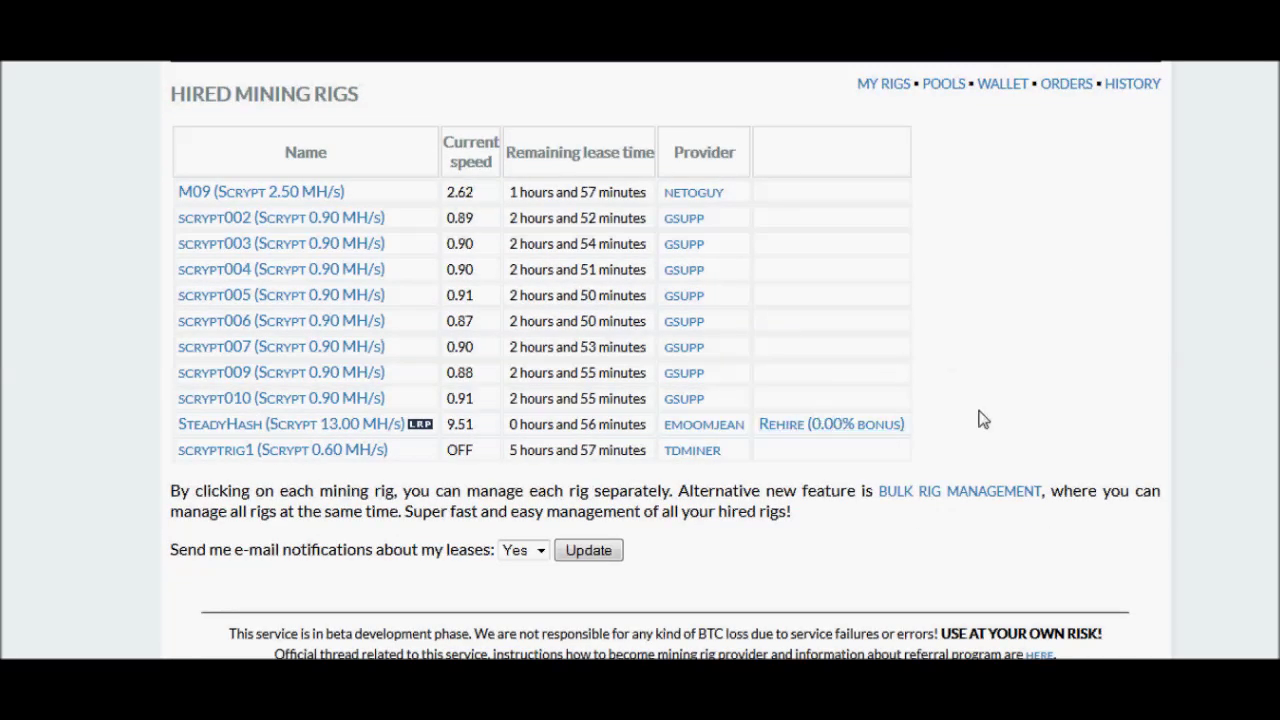
{"action": "scroll", "coordinate": [995, 401], "scroll_direction": "down", "scroll_amount": 1}
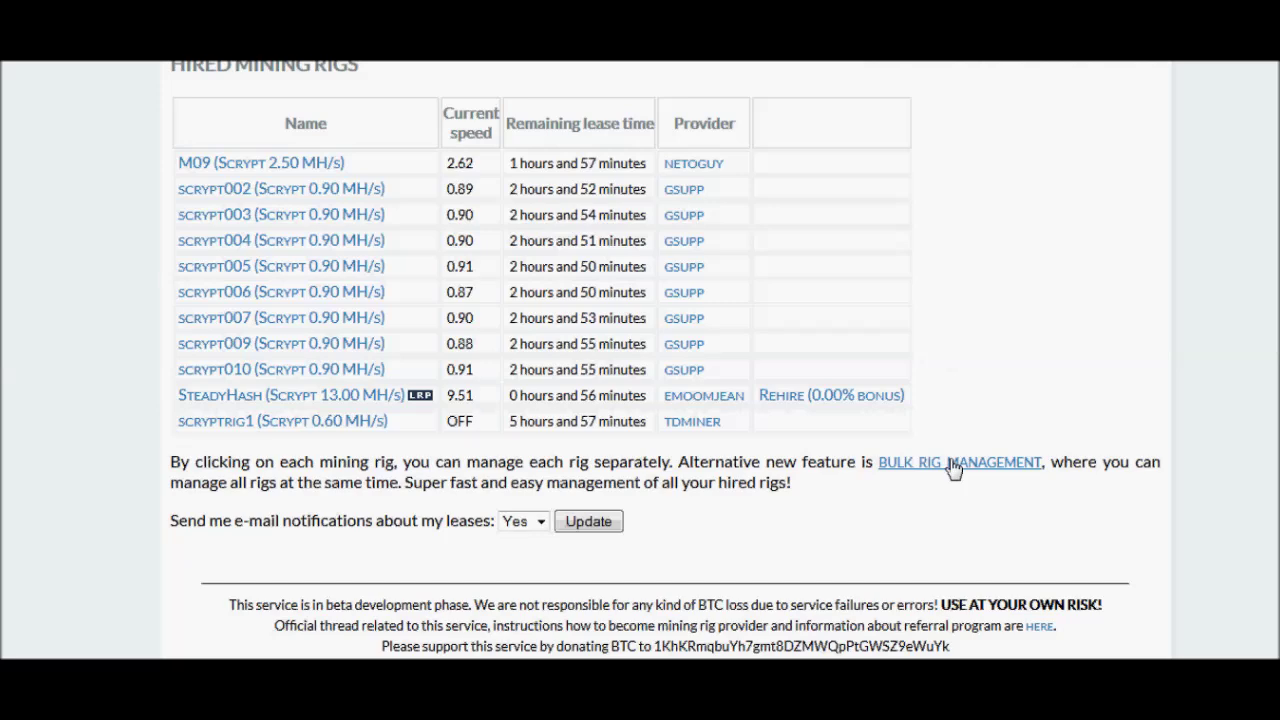
{"action": "scroll", "coordinate": [953, 470], "scroll_direction": "up", "scroll_amount": 3}
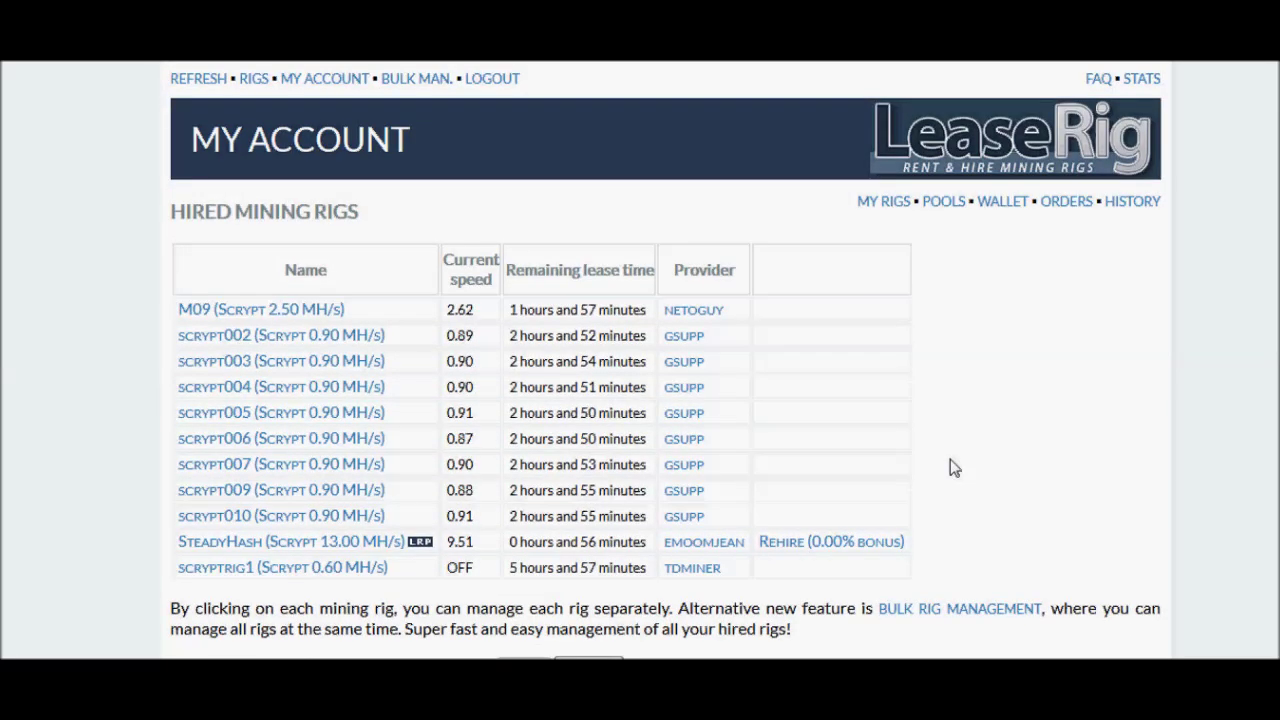
{"action": "scroll", "coordinate": [950, 459], "scroll_direction": "down", "scroll_amount": 3}
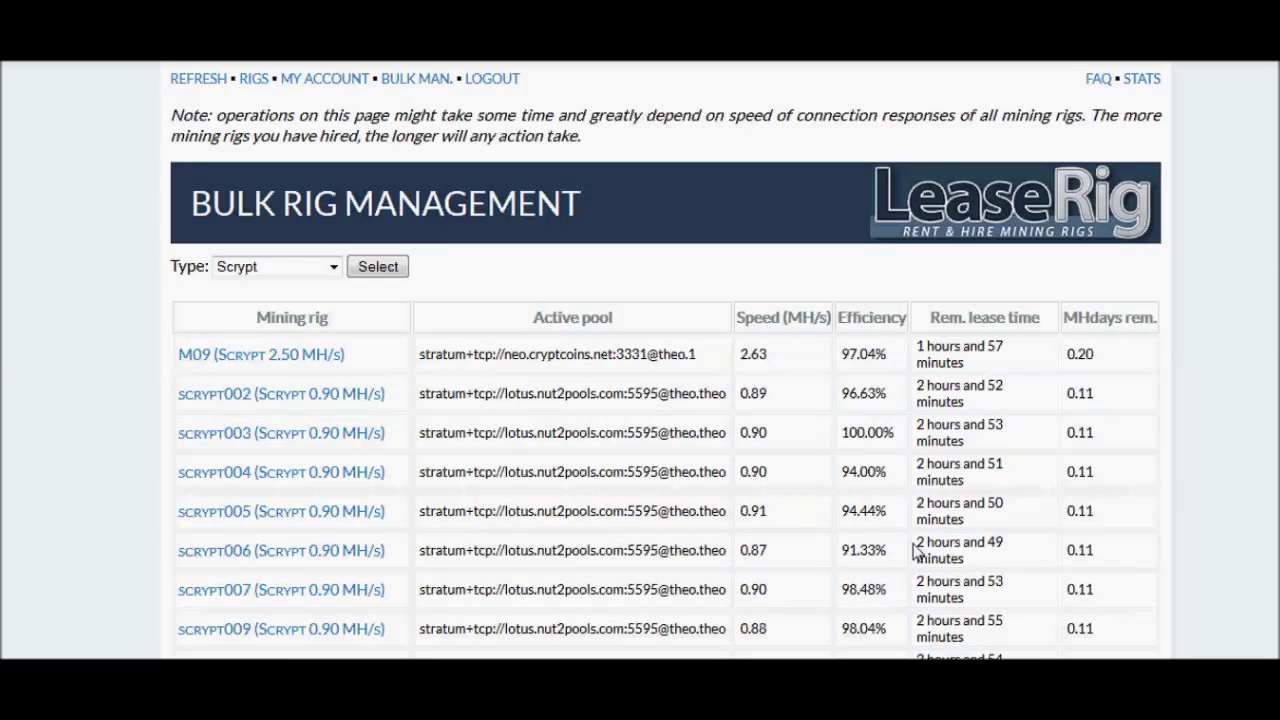
{"action": "scroll", "coordinate": [913, 550], "scroll_direction": "down", "scroll_amount": 3}
{"action": "scroll", "coordinate": [913, 550], "scroll_direction": "up", "scroll_amount": 1}
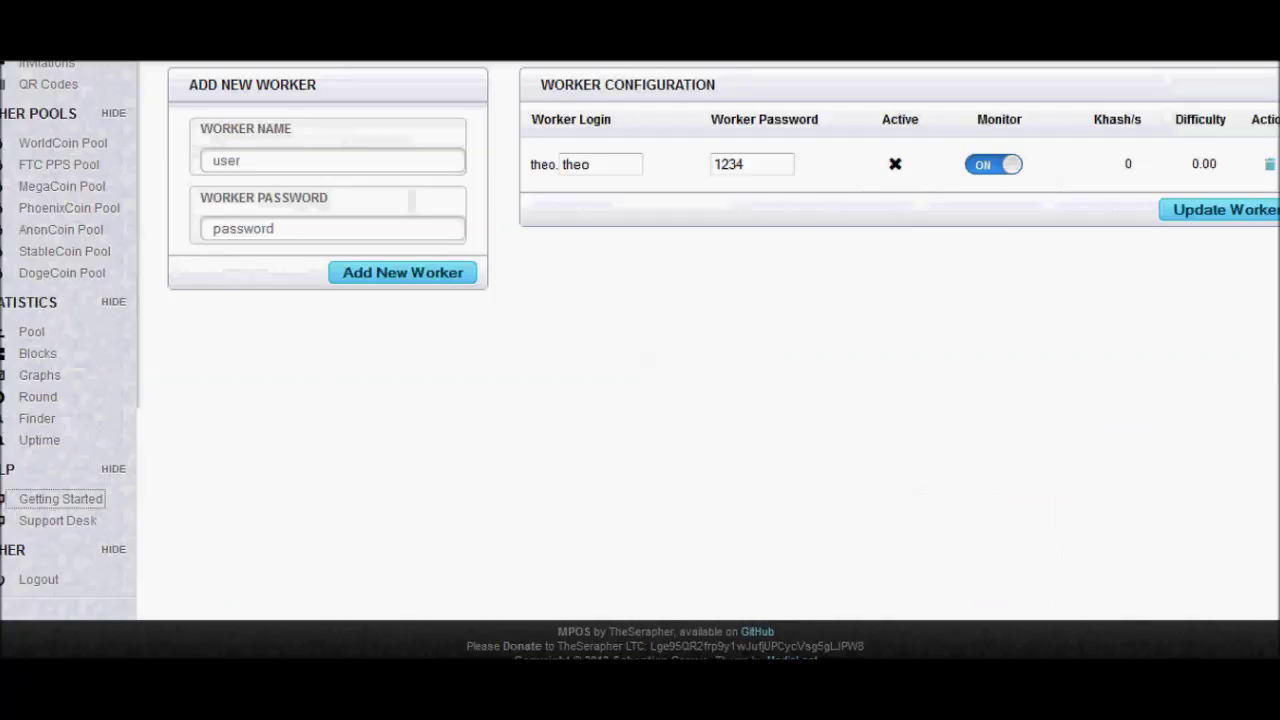
Step: Check the worker's 6,480 Khash/s hash rate and Active status on My Workers
{"action": "left_click", "coordinate": [1153, 325]}
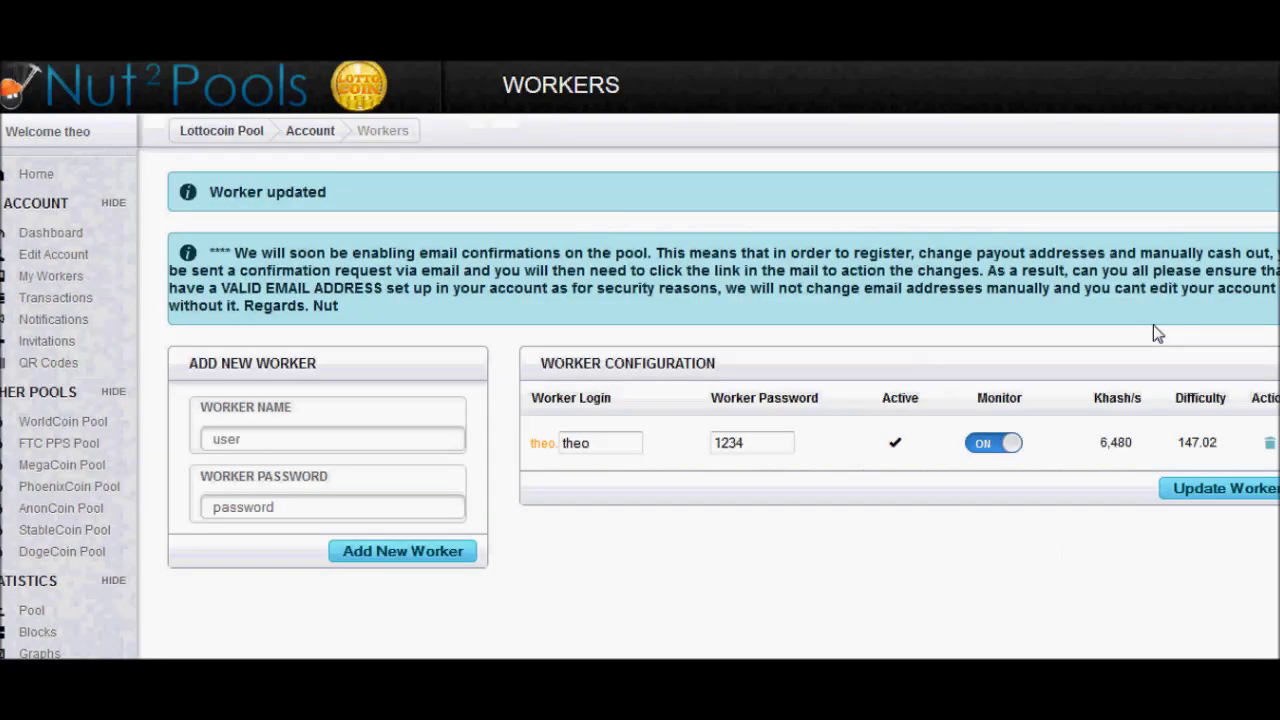
{"action": "scroll", "coordinate": [1153, 325], "scroll_direction": "down", "scroll_amount": 2}
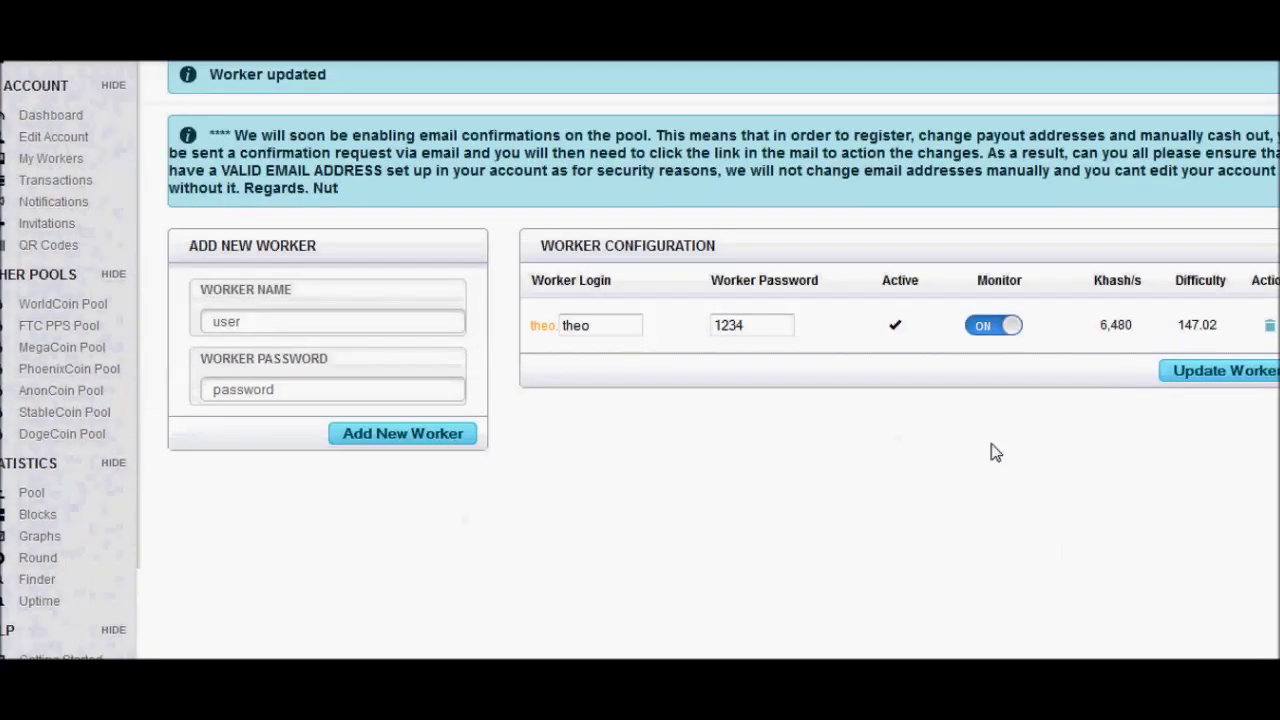
{"action": "left_click_drag", "start_coordinate": [1152, 327], "coordinate": [1100, 328]}
{"action": "left_click", "coordinate": [1088, 451]}
Step: Open Transactions and look through the history, including the 2,100.50005936 credit
{"action": "left_click", "coordinate": [48, 182]}
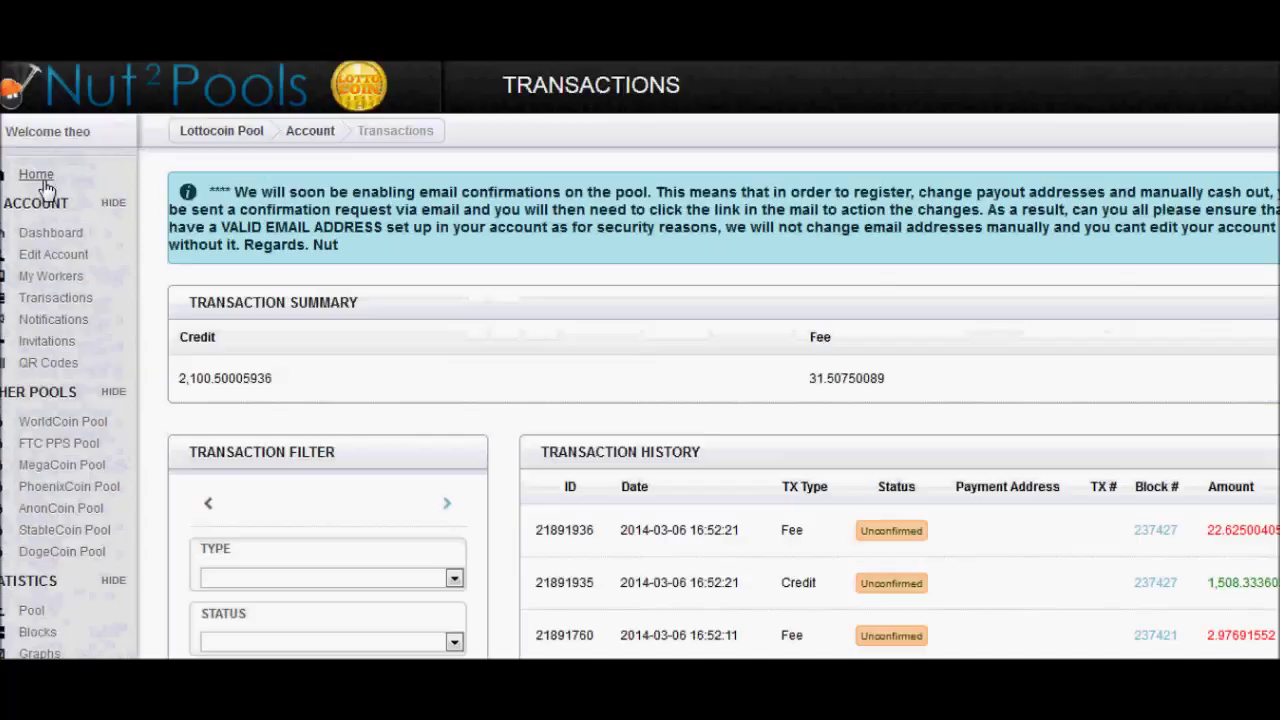
{"action": "scroll", "coordinate": [600, 205], "scroll_direction": "down", "scroll_amount": 1}
{"action": "scroll", "coordinate": [633, 195], "scroll_direction": "down", "scroll_amount": 3}
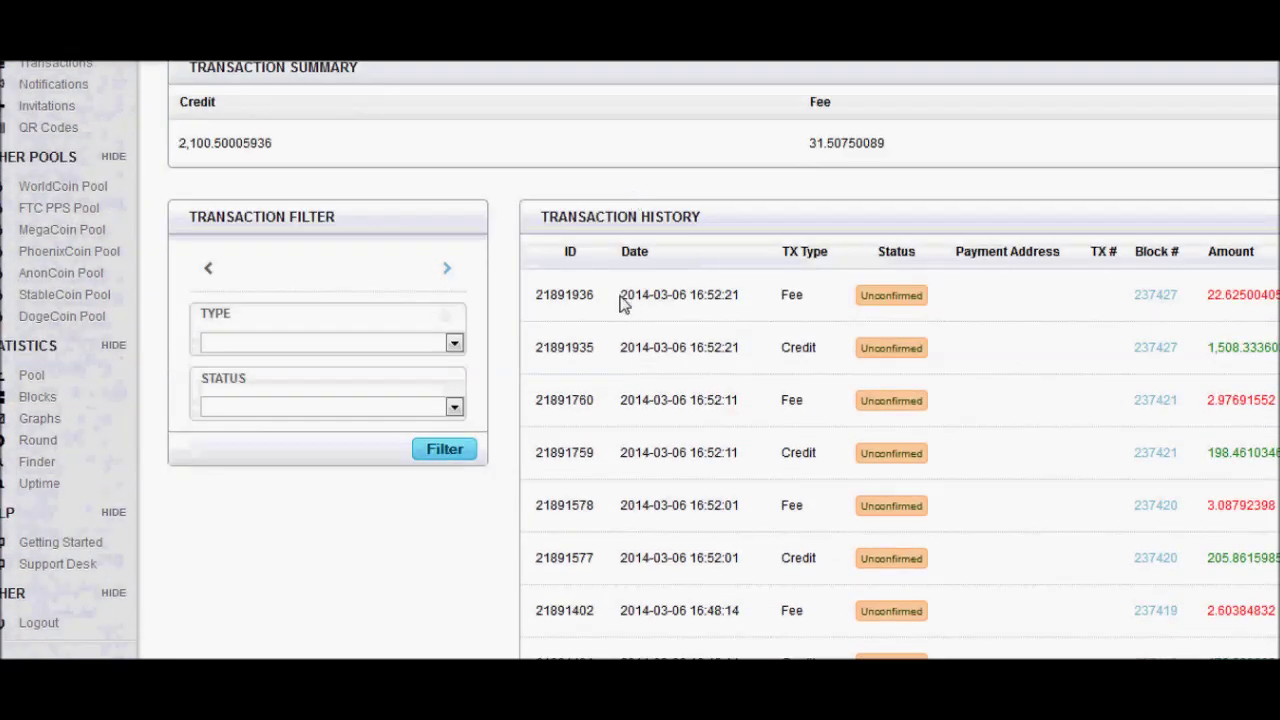
{"action": "scroll", "coordinate": [622, 304], "scroll_direction": "down", "scroll_amount": 2}
{"action": "scroll", "coordinate": [622, 304], "scroll_direction": "up", "scroll_amount": 2}
{"action": "scroll", "coordinate": [622, 303], "scroll_direction": "up", "scroll_amount": 2}
{"action": "scroll", "coordinate": [620, 304], "scroll_direction": "up", "scroll_amount": 2}
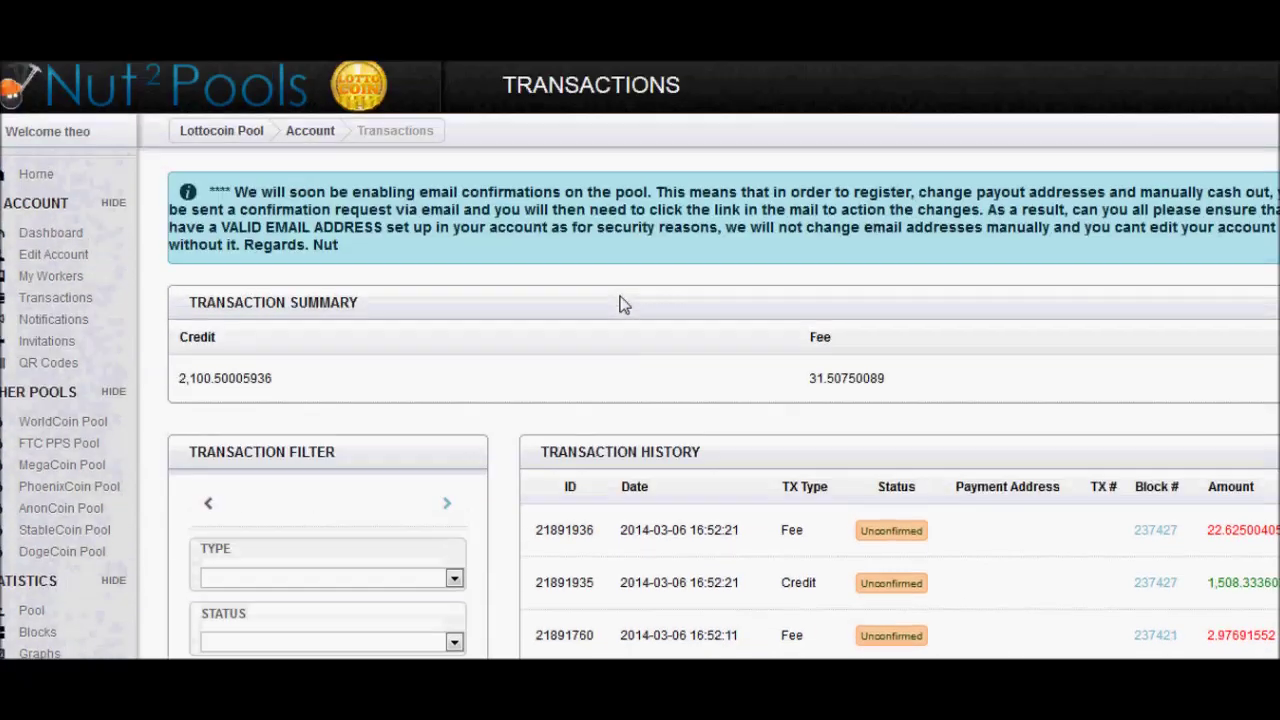
{"action": "scroll", "coordinate": [620, 304], "scroll_direction": "down", "scroll_amount": 2}
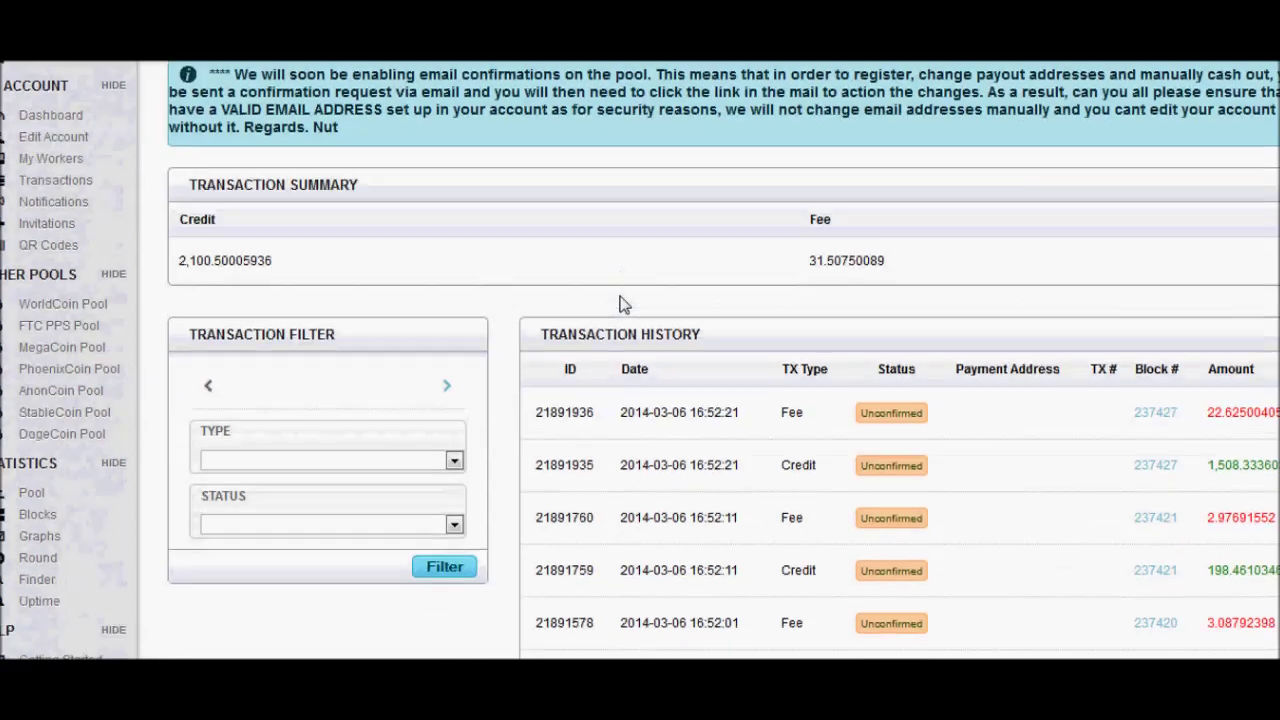
{"action": "scroll", "coordinate": [620, 304], "scroll_direction": "up", "scroll_amount": 2}
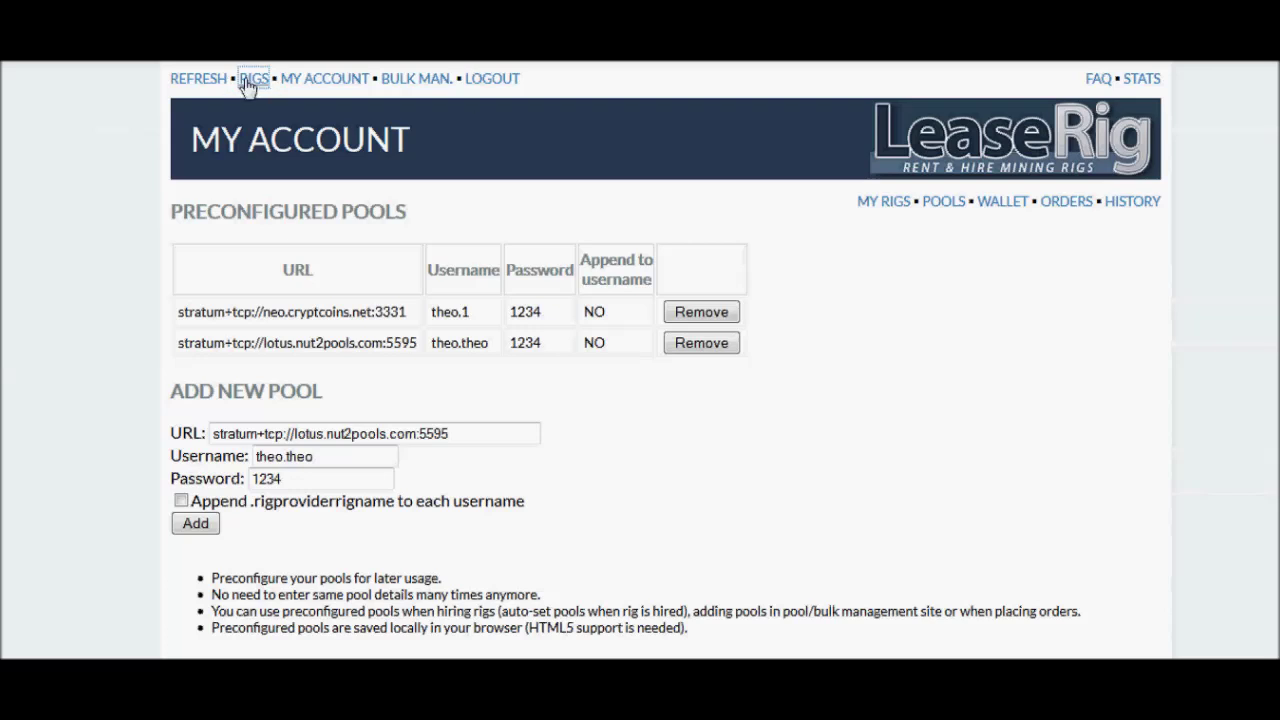
Step: Go to the RIGS list of Scrypt rigs available for hire with their BTC/MH/day prices
{"action": "left_click", "coordinate": [253, 79]}
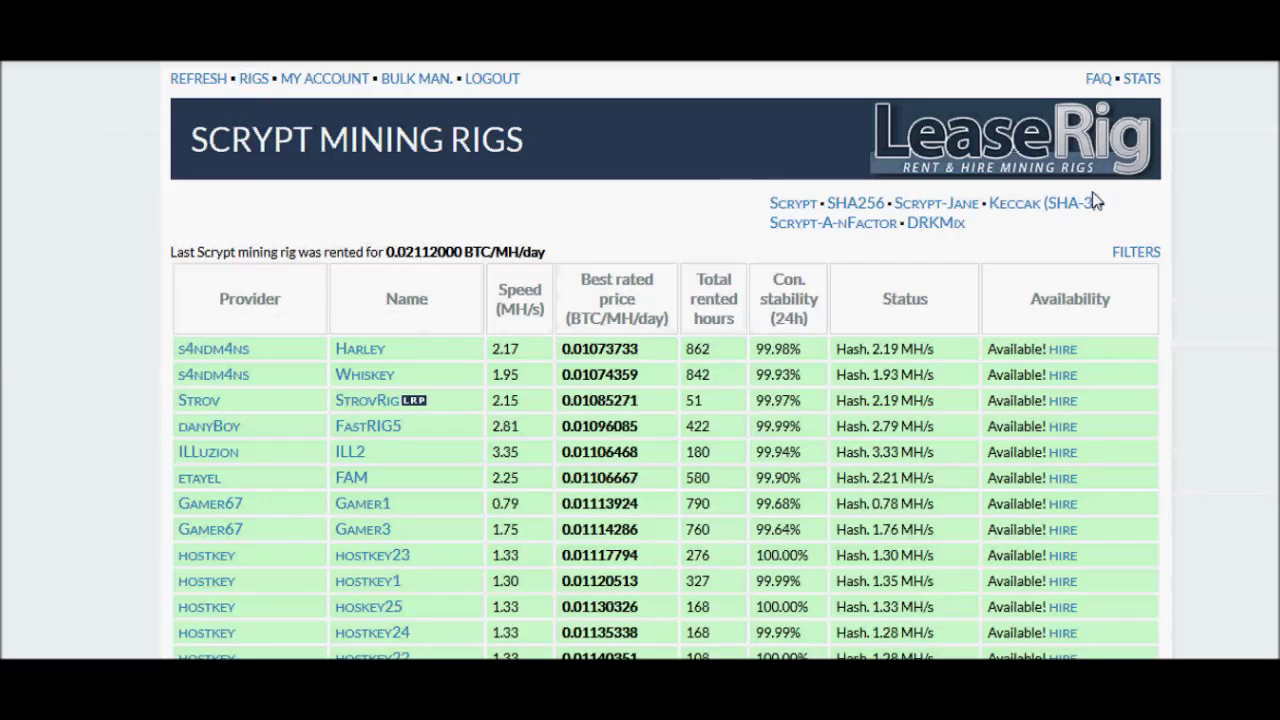